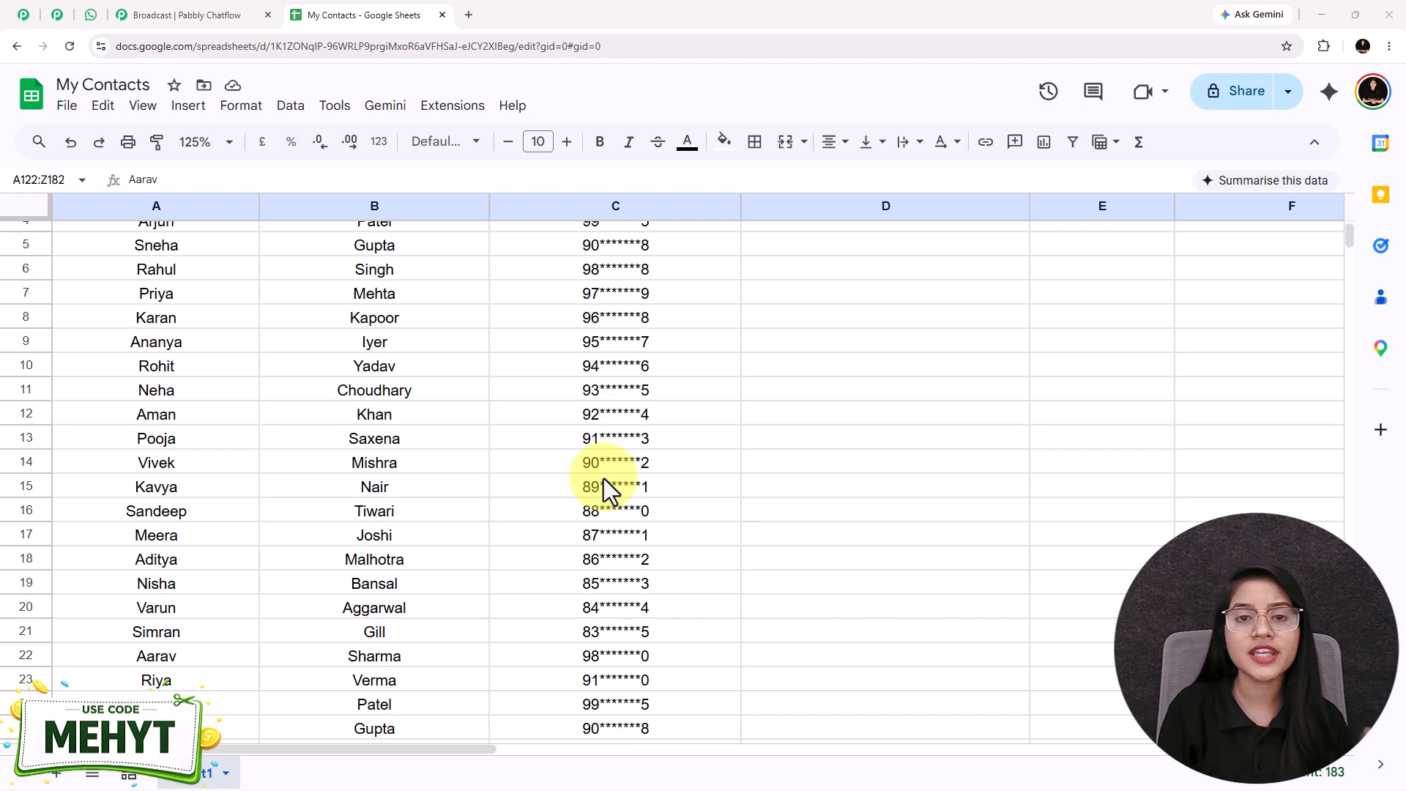
Step: Examine the My Contacts sheet, the received WhatsApp broadcast, the Pabbly Chatflow site and the exclusive_travel_offer template
{"action": "scroll", "coordinate": [603, 477], "scroll_direction": "up", "scroll_amount": 5}
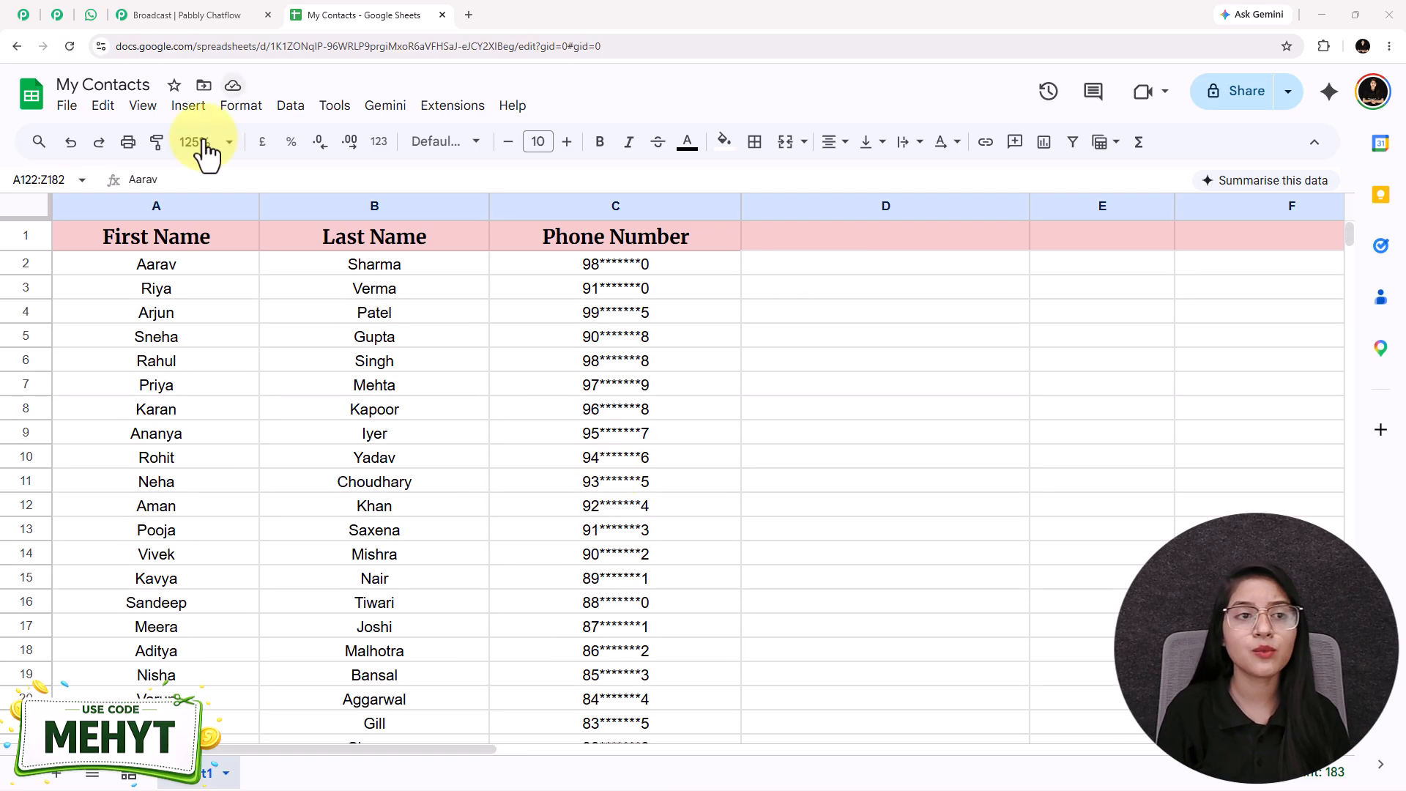
{"action": "left_click", "coordinate": [86, 18]}
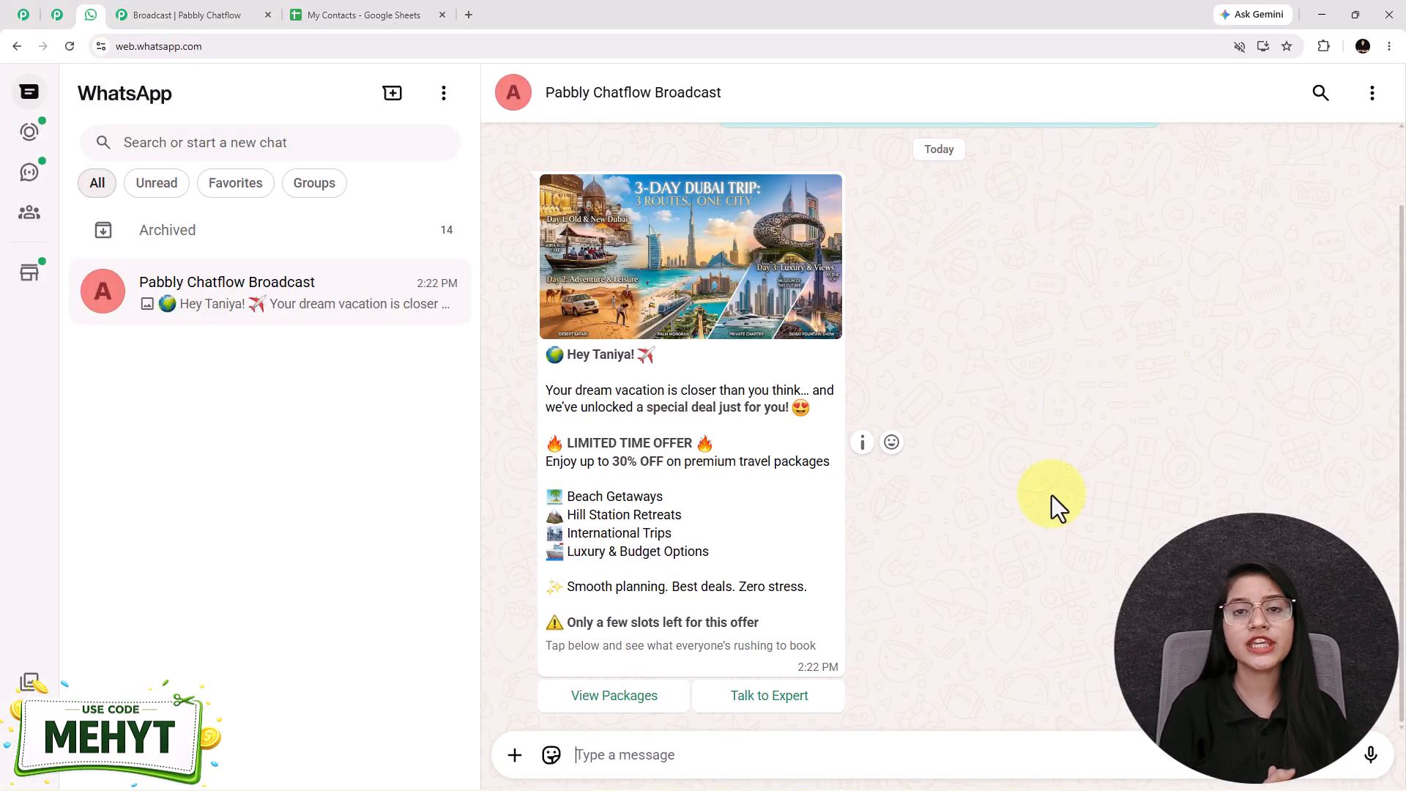
{"action": "left_click", "coordinate": [22, 16]}
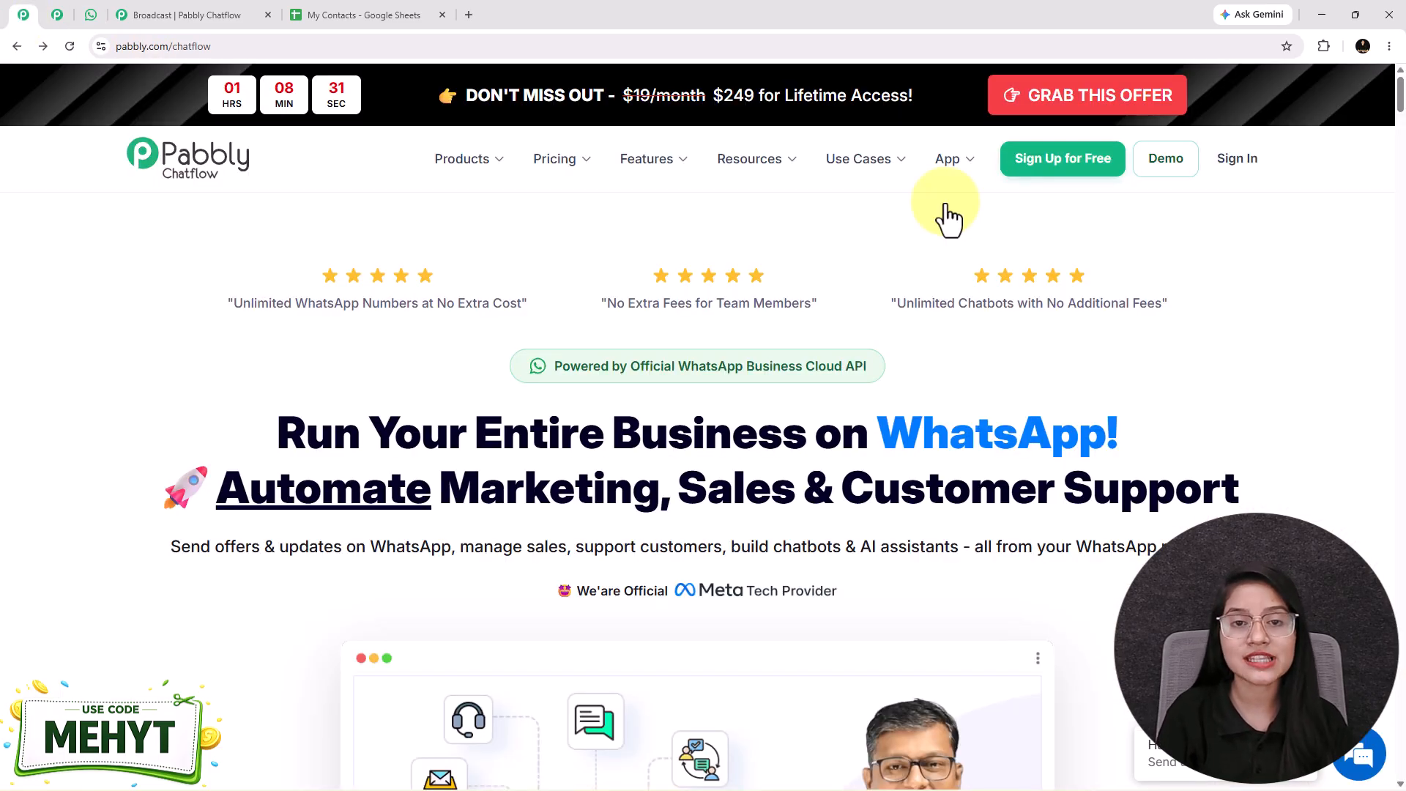
{"action": "left_click", "coordinate": [326, 17]}
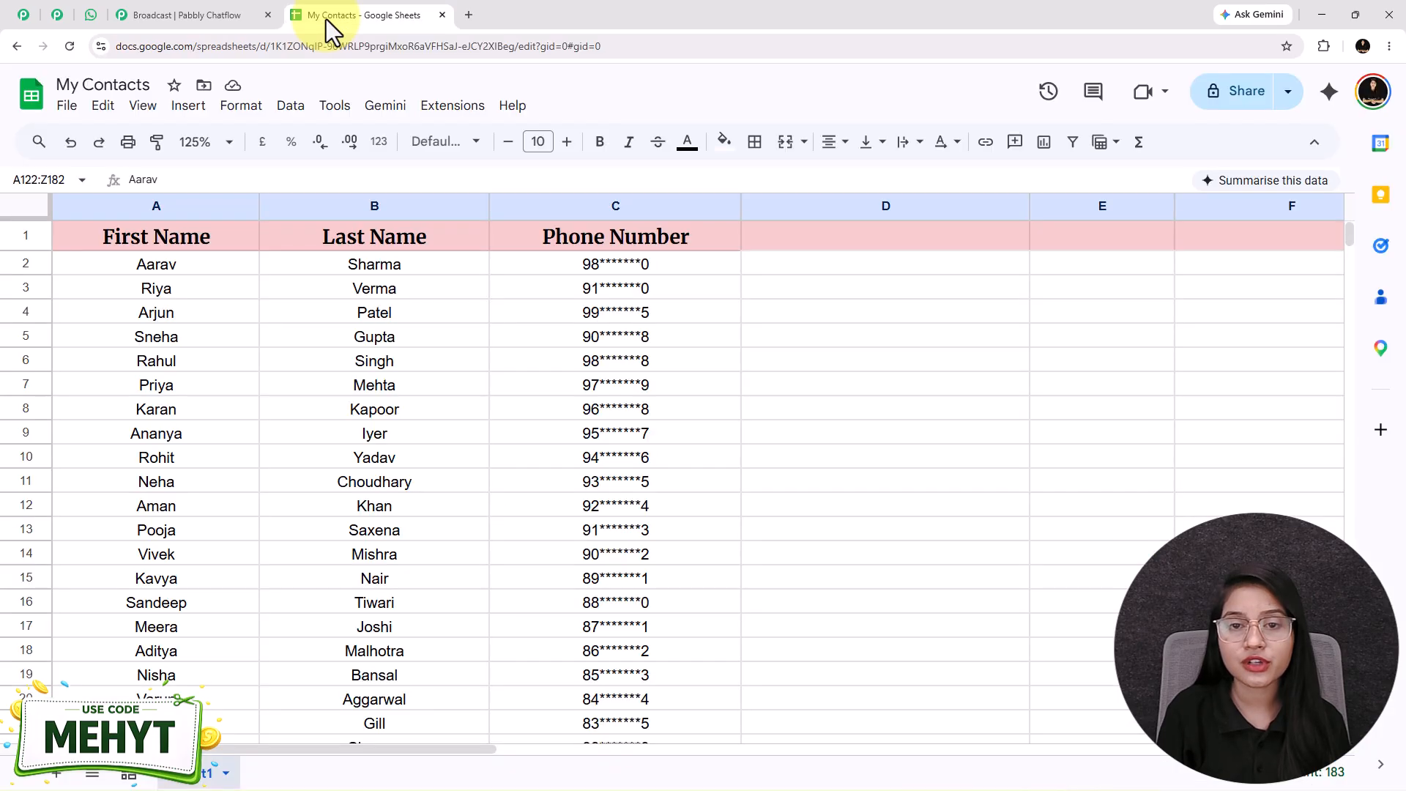
{"action": "left_click", "coordinate": [224, 14]}
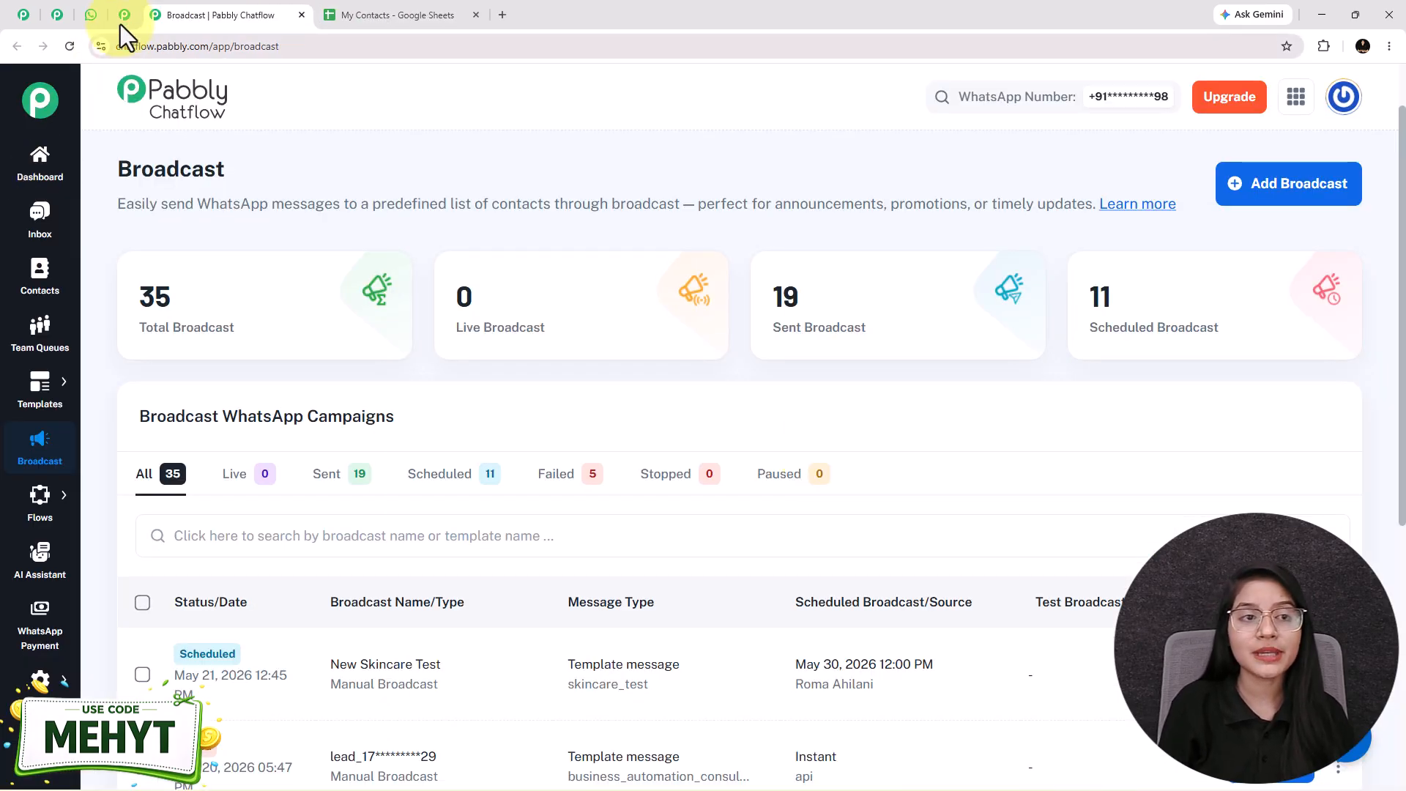
{"action": "left_click", "coordinate": [121, 19]}
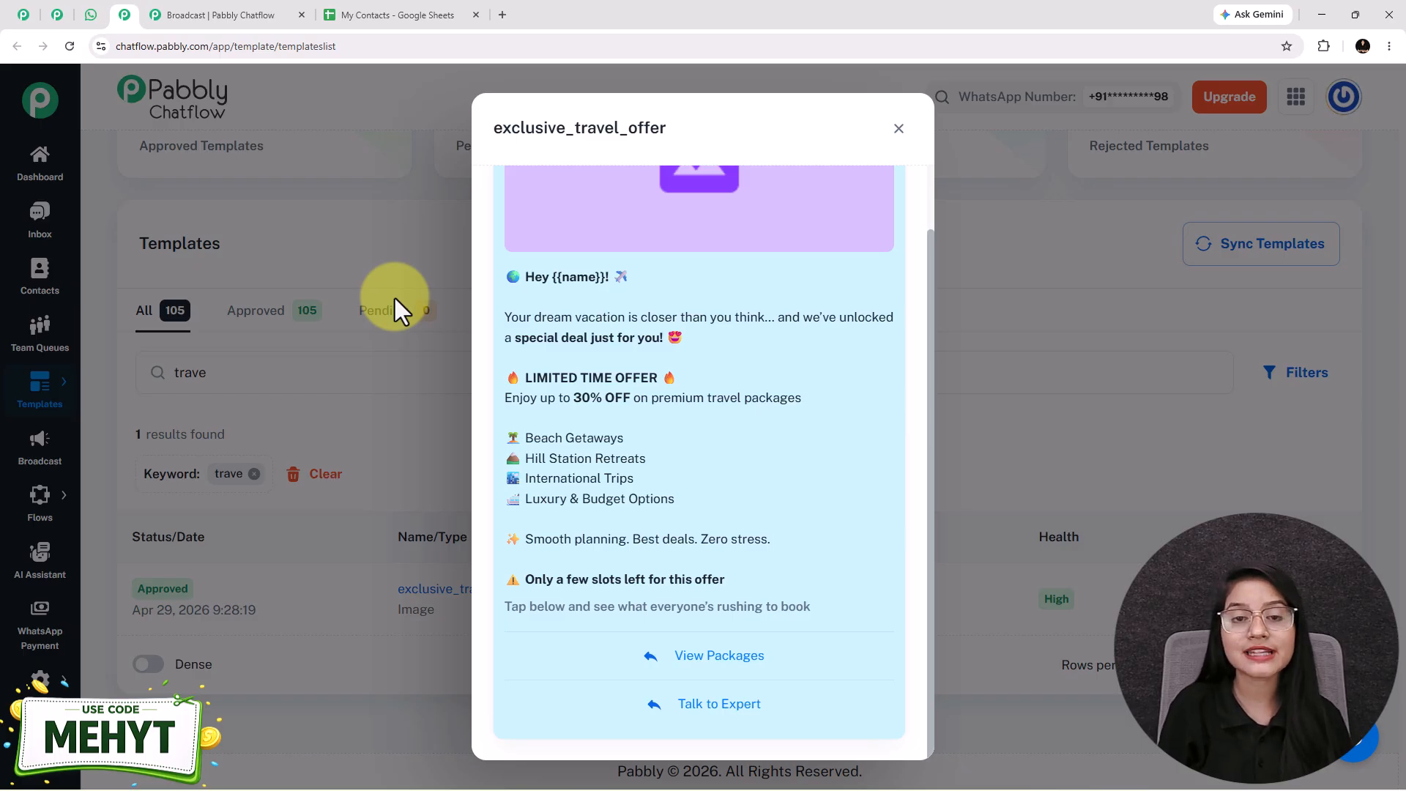
{"action": "left_click", "coordinate": [89, 17]}
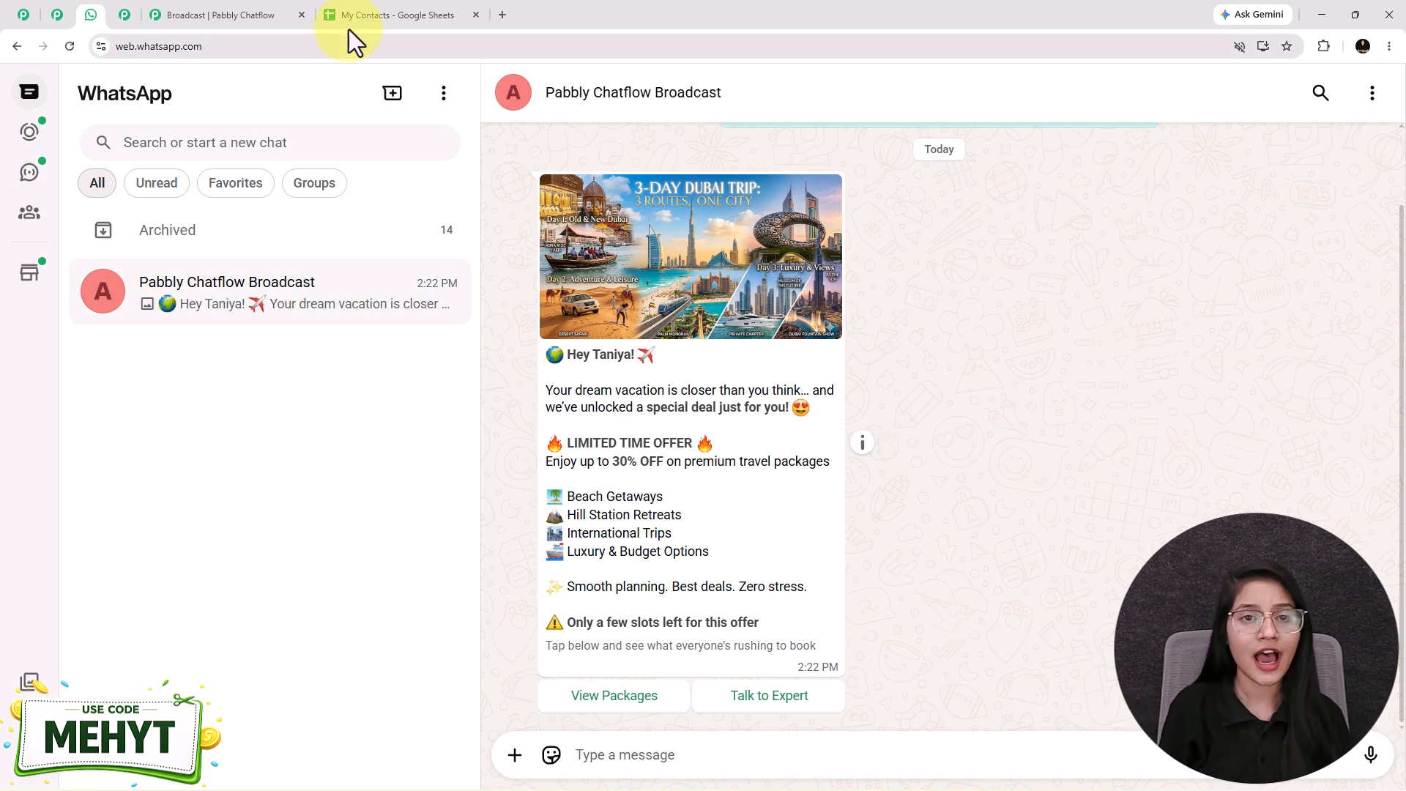
Step: Open the pabbly.com/chatflow website in a new browser tab
{"action": "left_click", "coordinate": [503, 14]}
{"action": "type", "text": "pabbly.com/chatflow"}
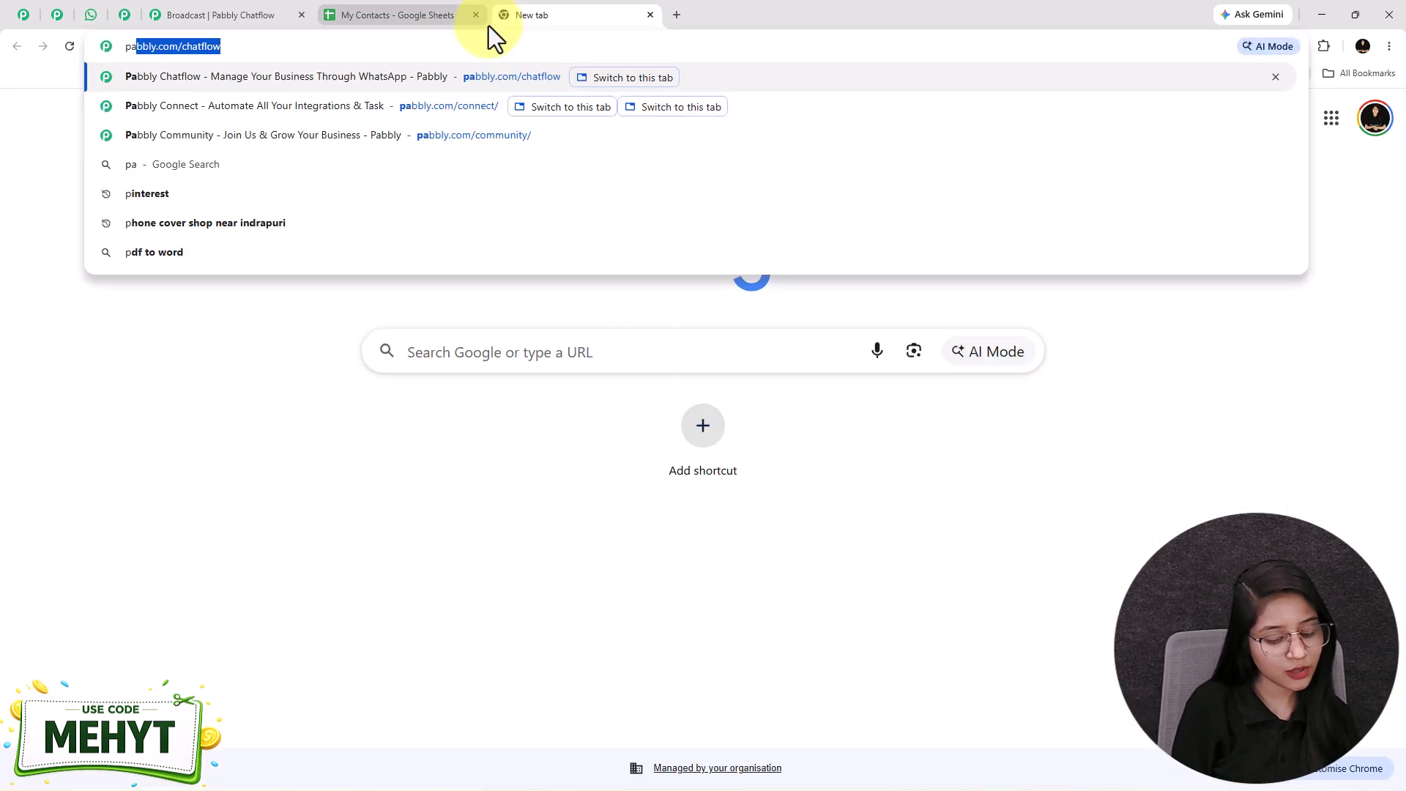
{"action": "key", "text": "Return"}
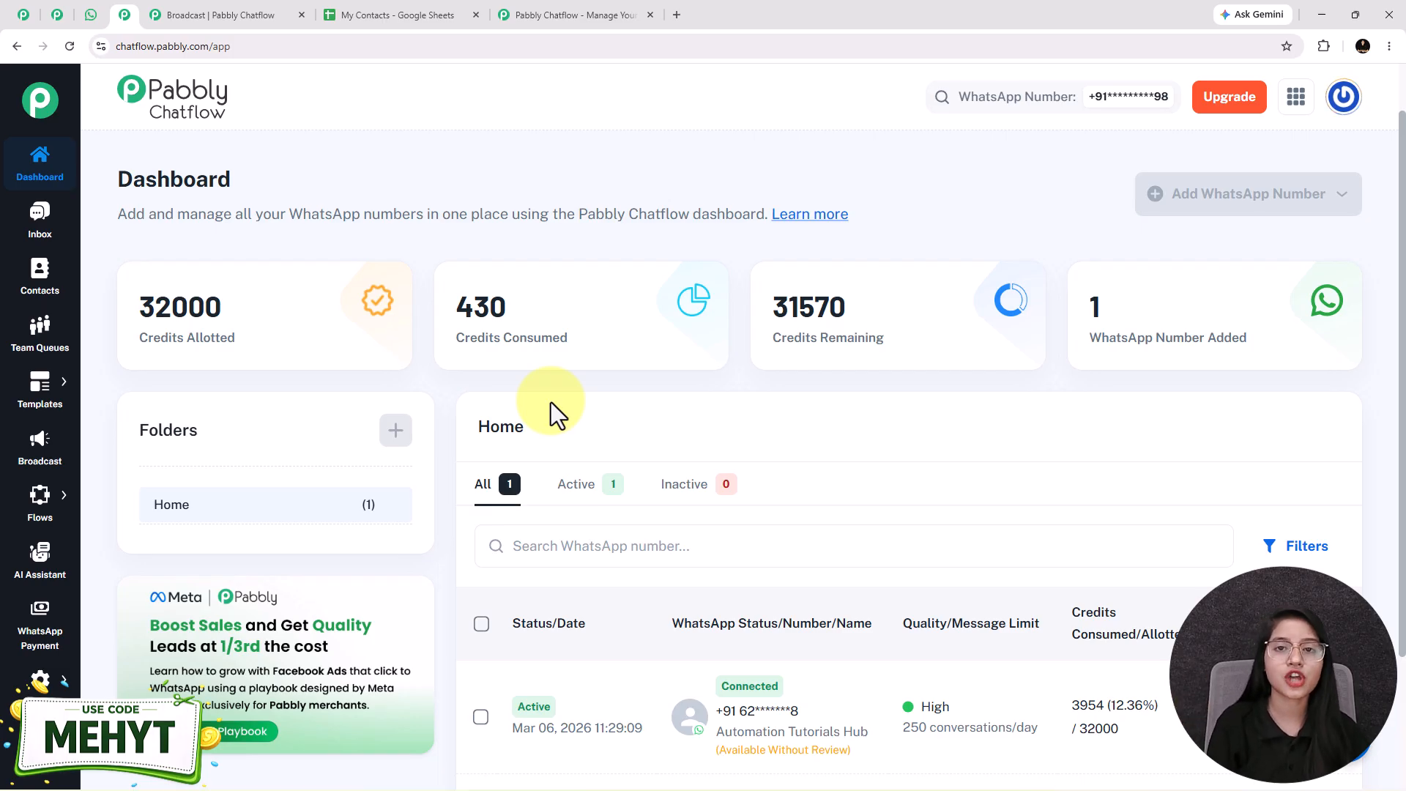
Step: Open the bulk contact import form from the Contacts page of Pabbly Chatflow
{"action": "left_click", "coordinate": [40, 285]}
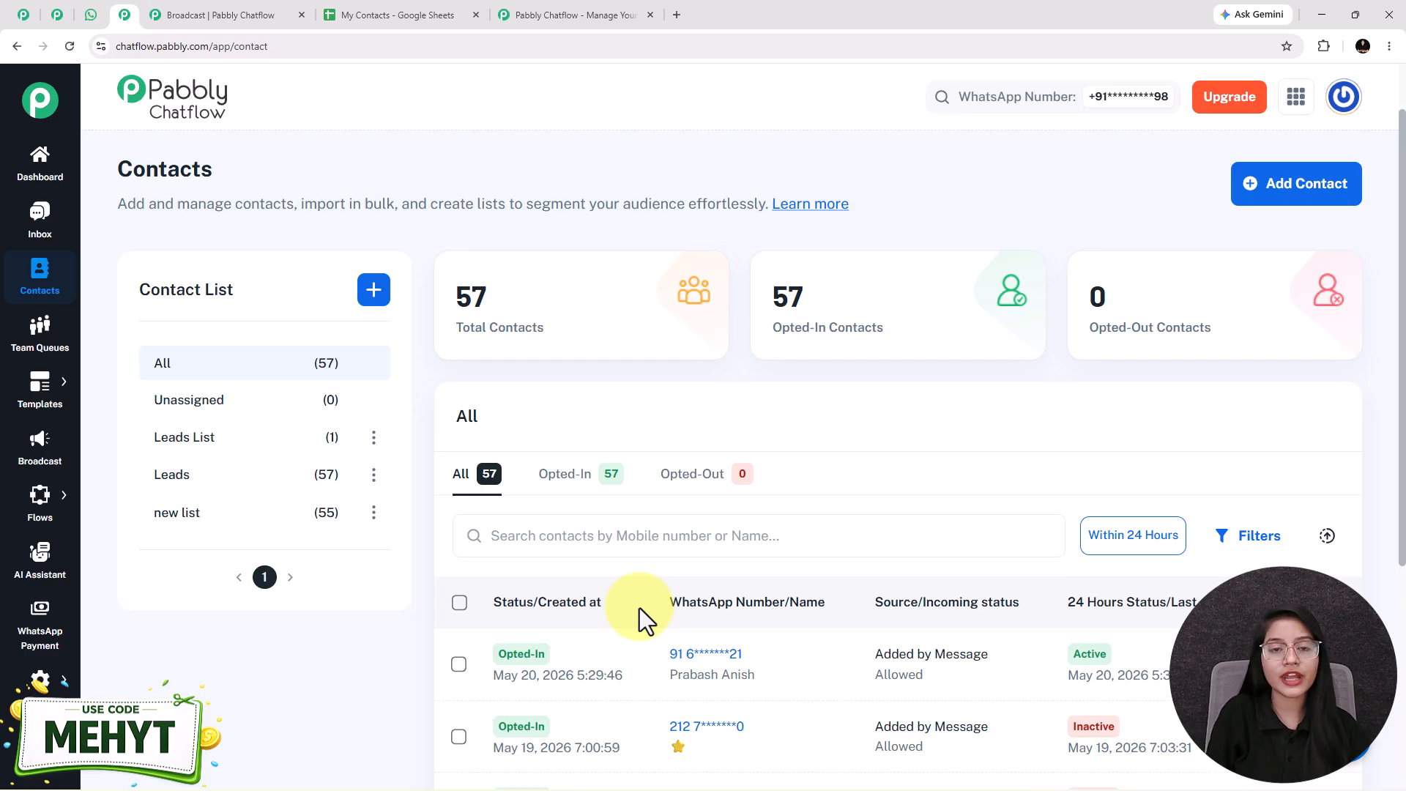
{"action": "left_click", "coordinate": [1283, 190]}
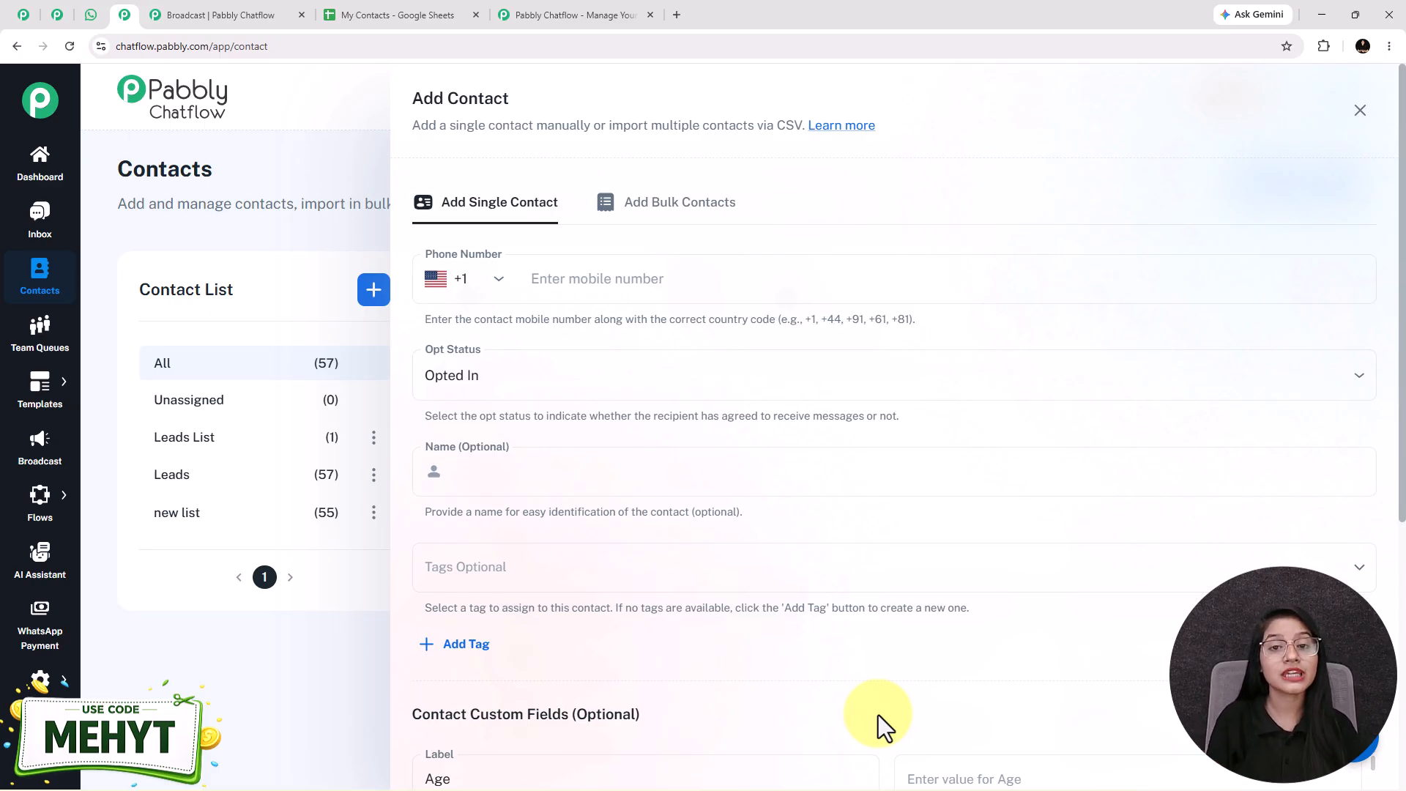
{"action": "left_click", "coordinate": [602, 209]}
{"action": "left_click", "coordinate": [909, 453]}
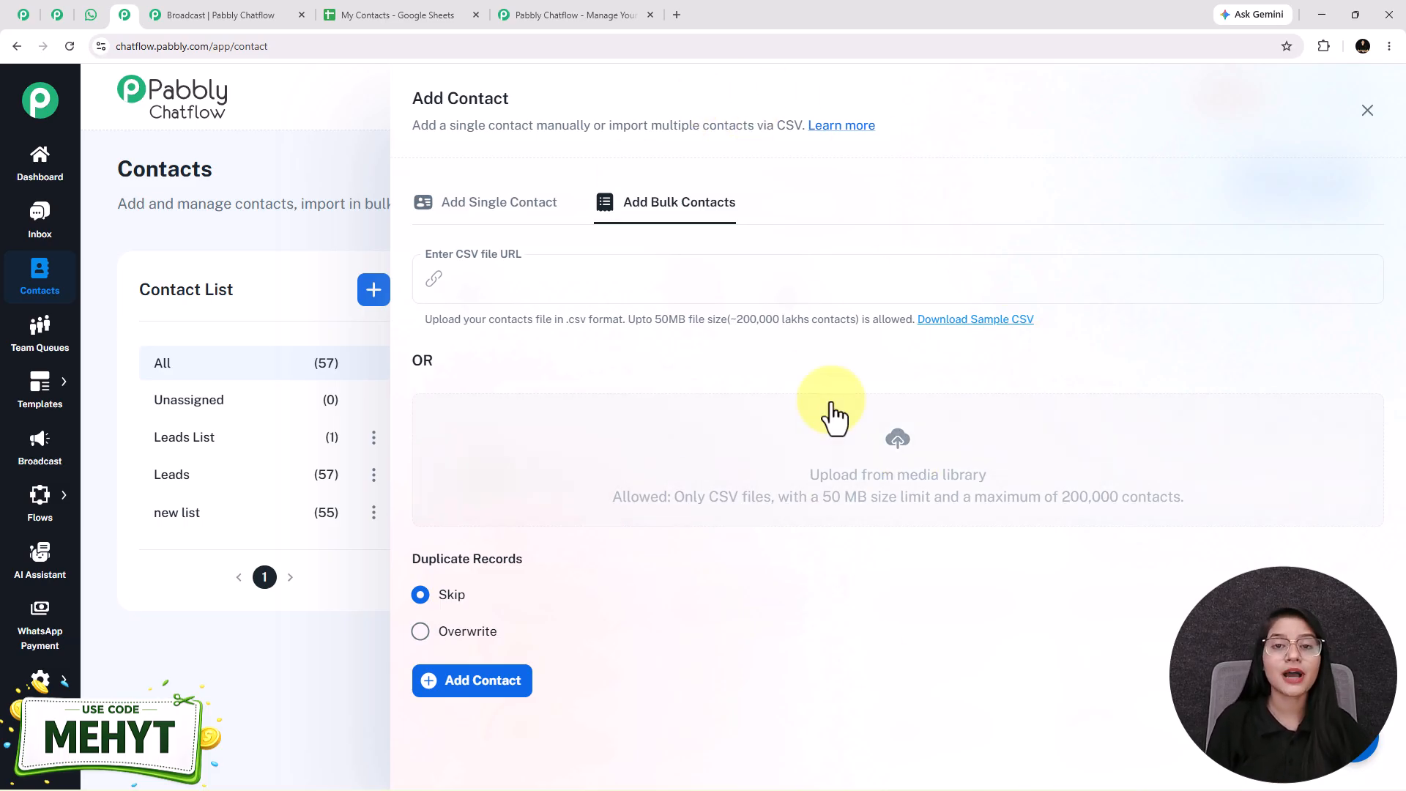
Step: Switch to the My Contacts spreadsheet in Google Sheets and download it as a comma-separated values (.csv) file
{"action": "left_click", "coordinate": [396, 14]}
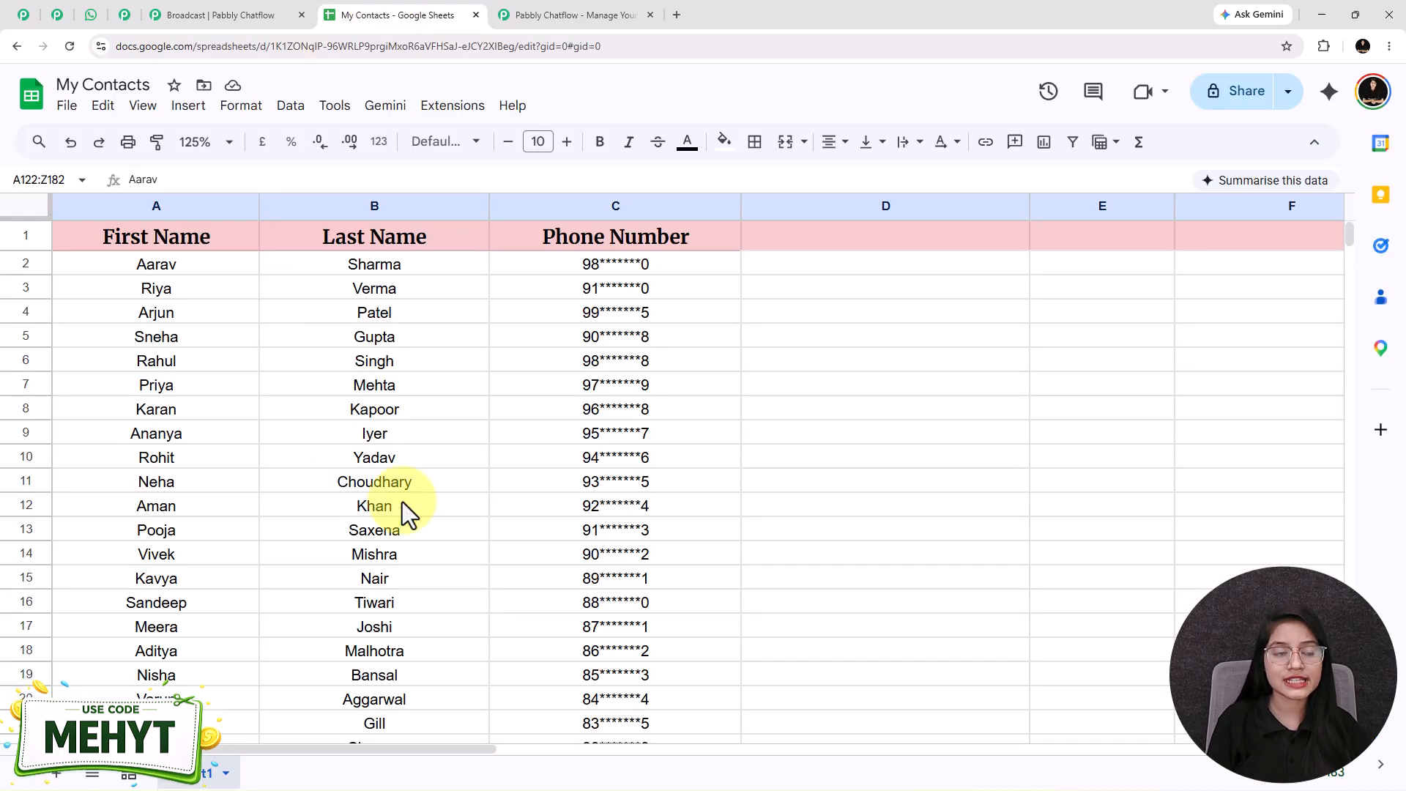
{"action": "scroll", "coordinate": [402, 502], "scroll_direction": "down", "scroll_amount": 5}
{"action": "scroll", "coordinate": [411, 578], "scroll_direction": "up", "scroll_amount": 5}
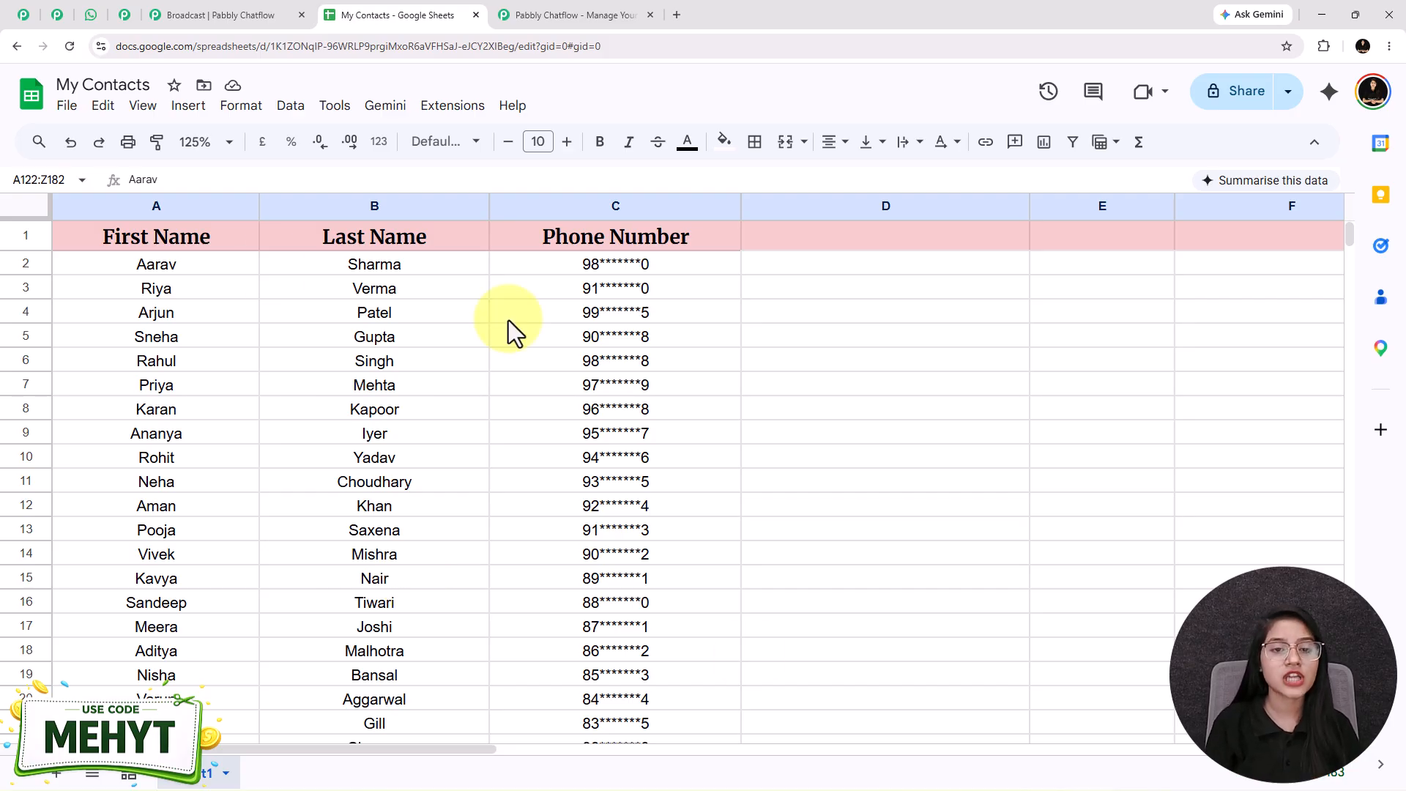
{"action": "left_click", "coordinate": [68, 106]}
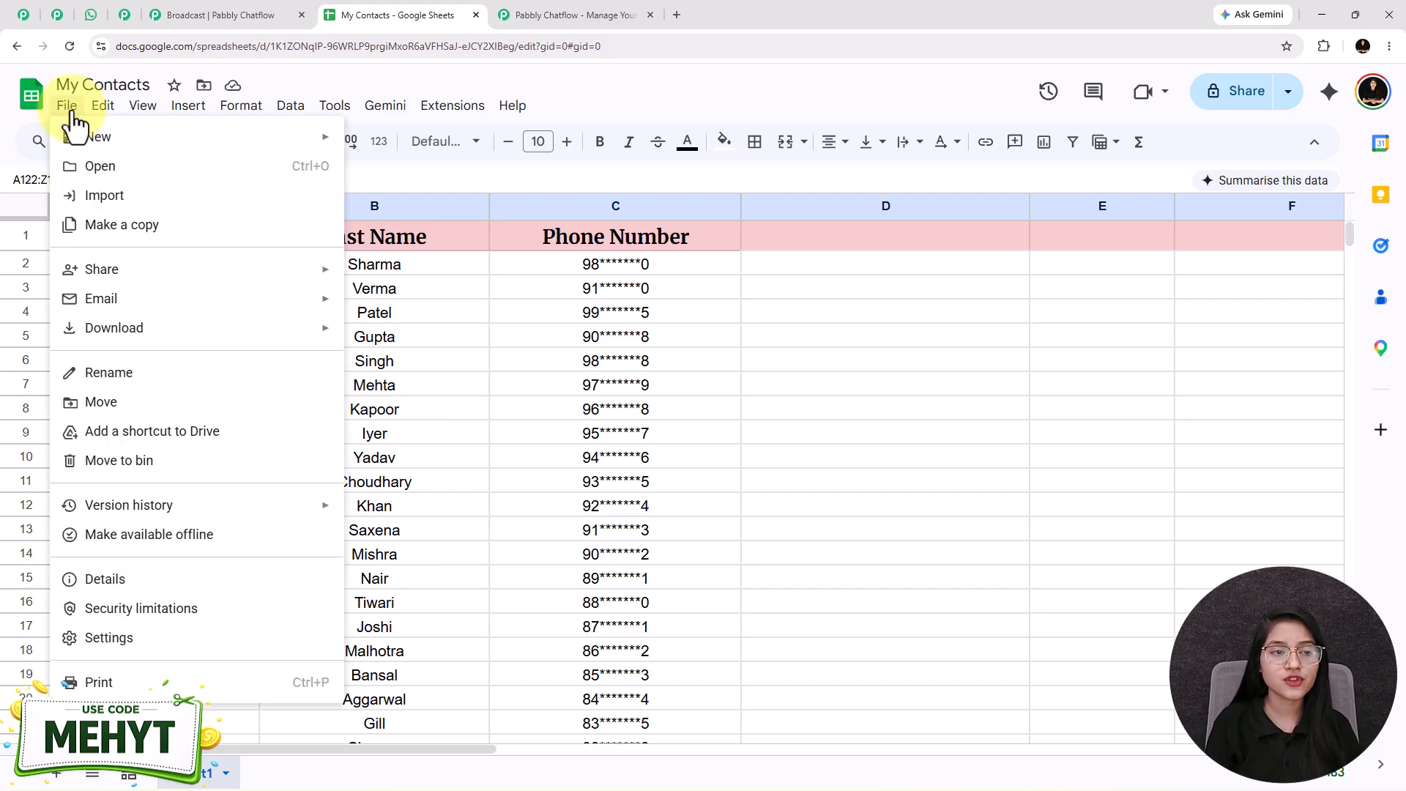
{"action": "mouse_move", "coordinate": [114, 337]}
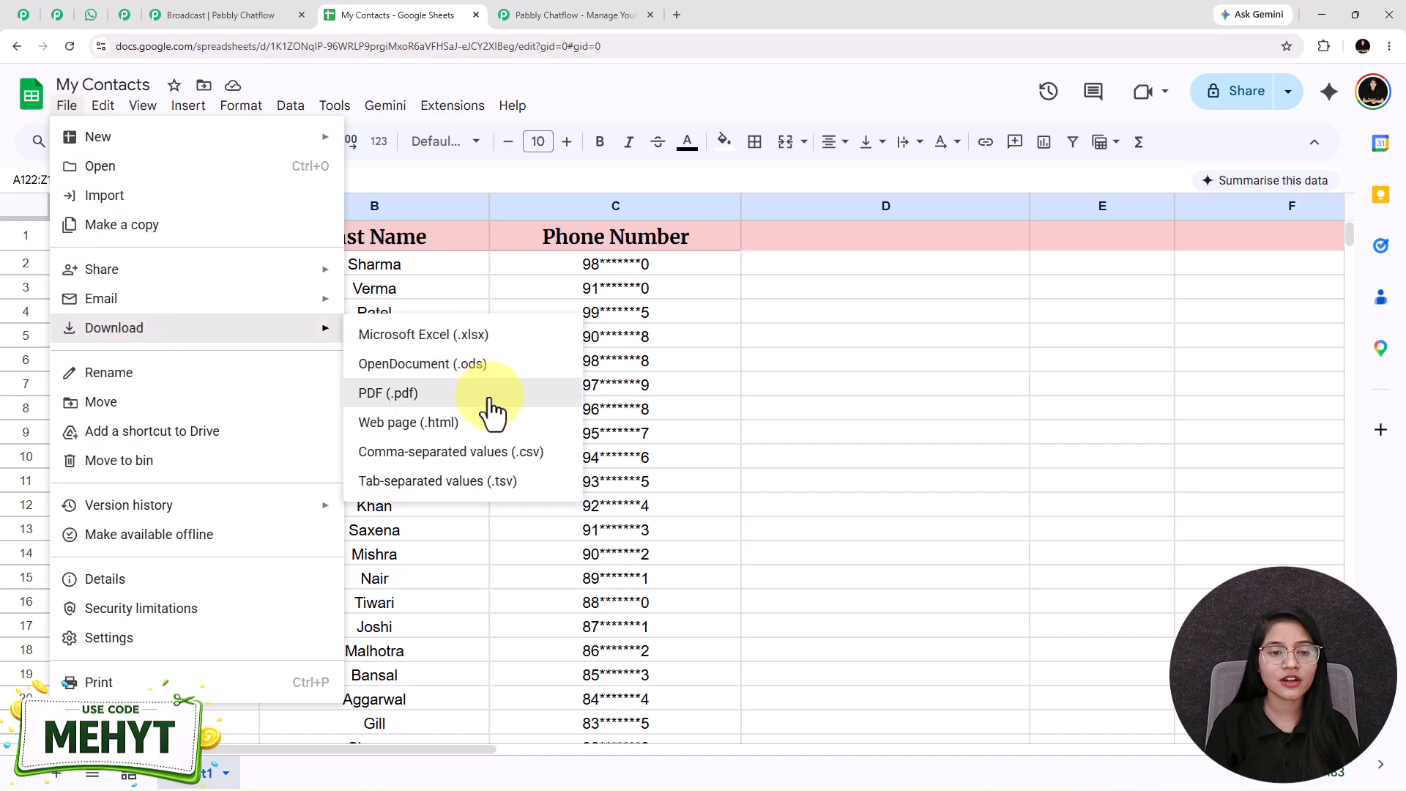
{"action": "left_click", "coordinate": [423, 454]}
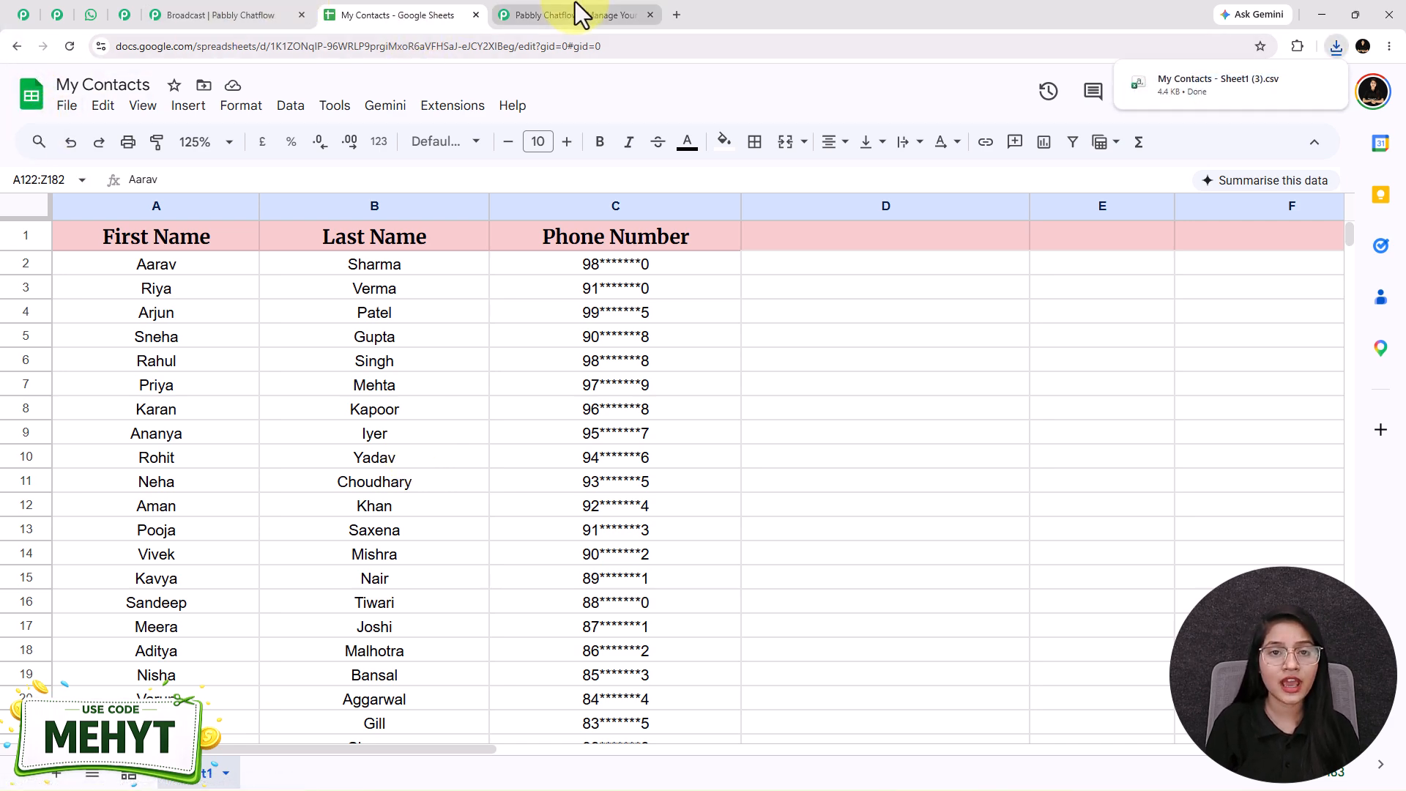
Step: Back in Pabbly Chatflow, upload My Contacts - Sheet1 (3).csv to the media library and select it as the bulk import file
{"action": "left_click", "coordinate": [121, 14]}
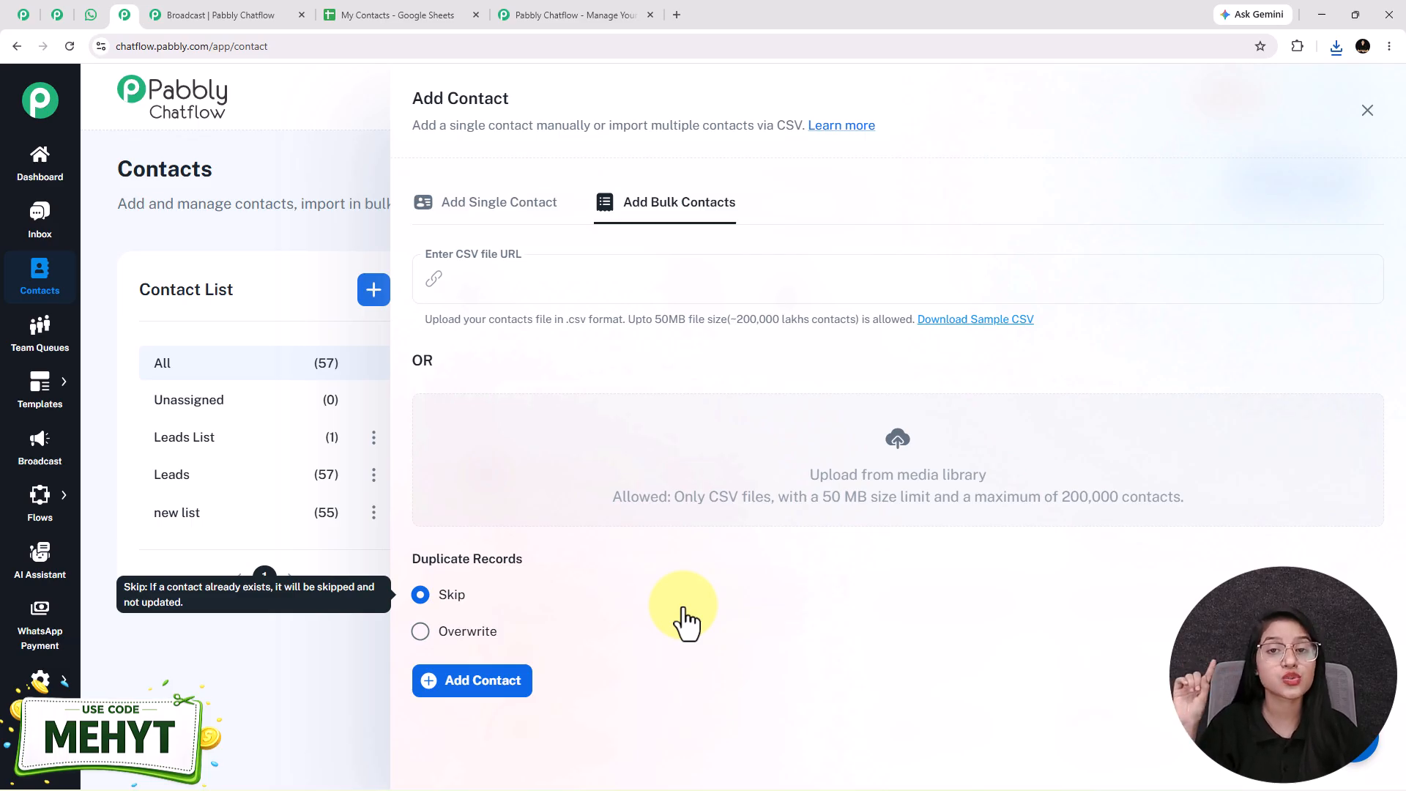
{"action": "left_click", "coordinate": [898, 444]}
{"action": "left_click", "coordinate": [1057, 268]}
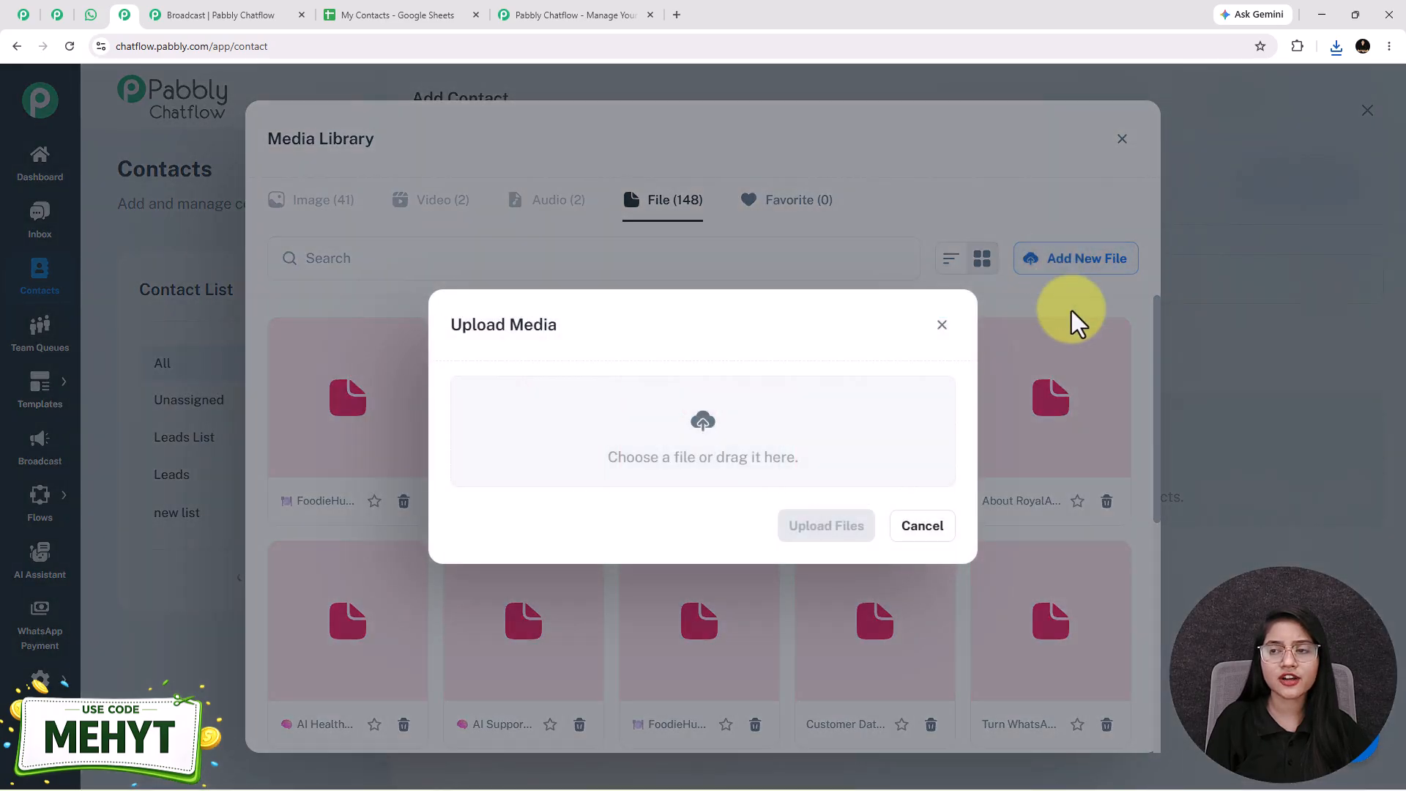
{"action": "left_click", "coordinate": [1334, 46]}
{"action": "left_click_drag", "start_coordinate": [1211, 118], "coordinate": [700, 428]}
{"action": "left_click", "coordinate": [1326, 78]}
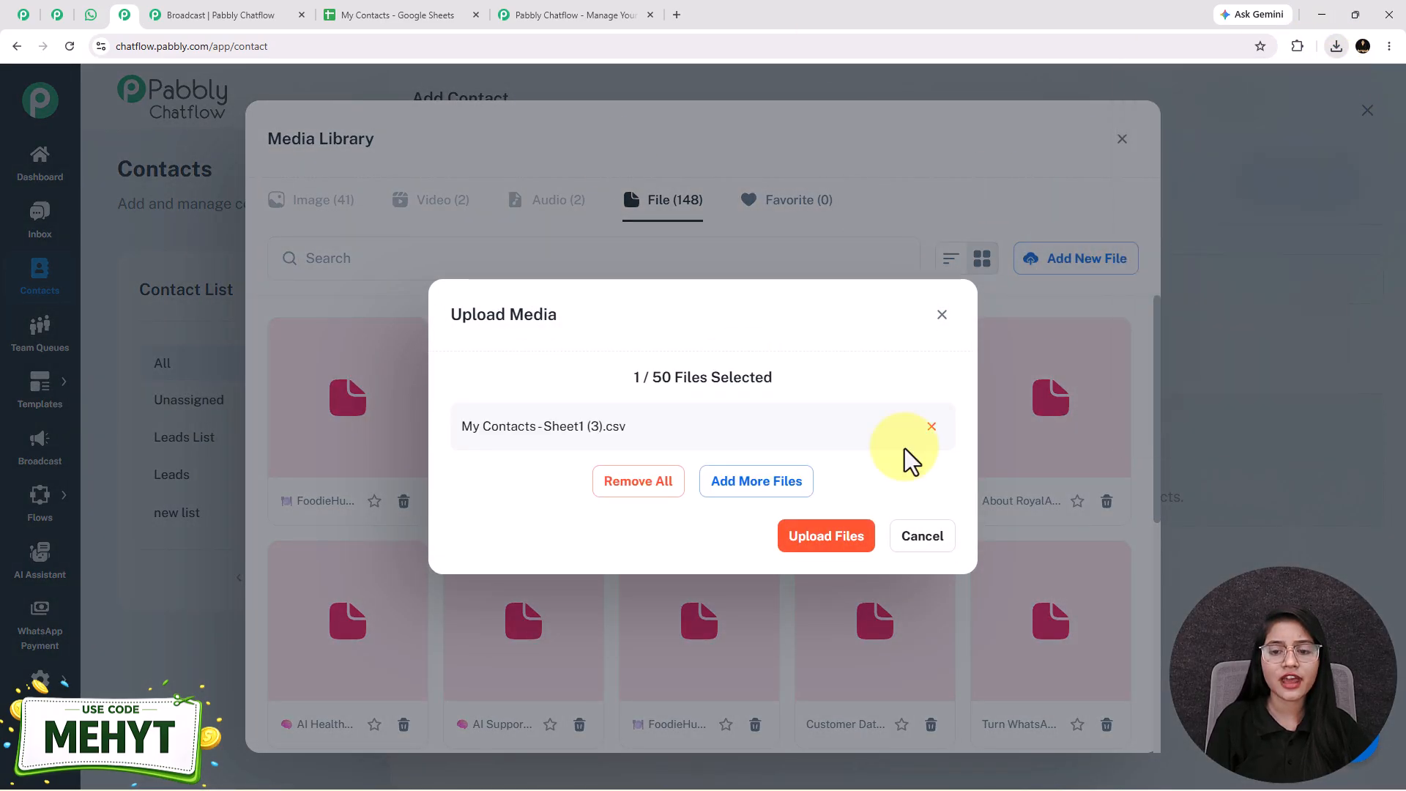
{"action": "left_click", "coordinate": [840, 549]}
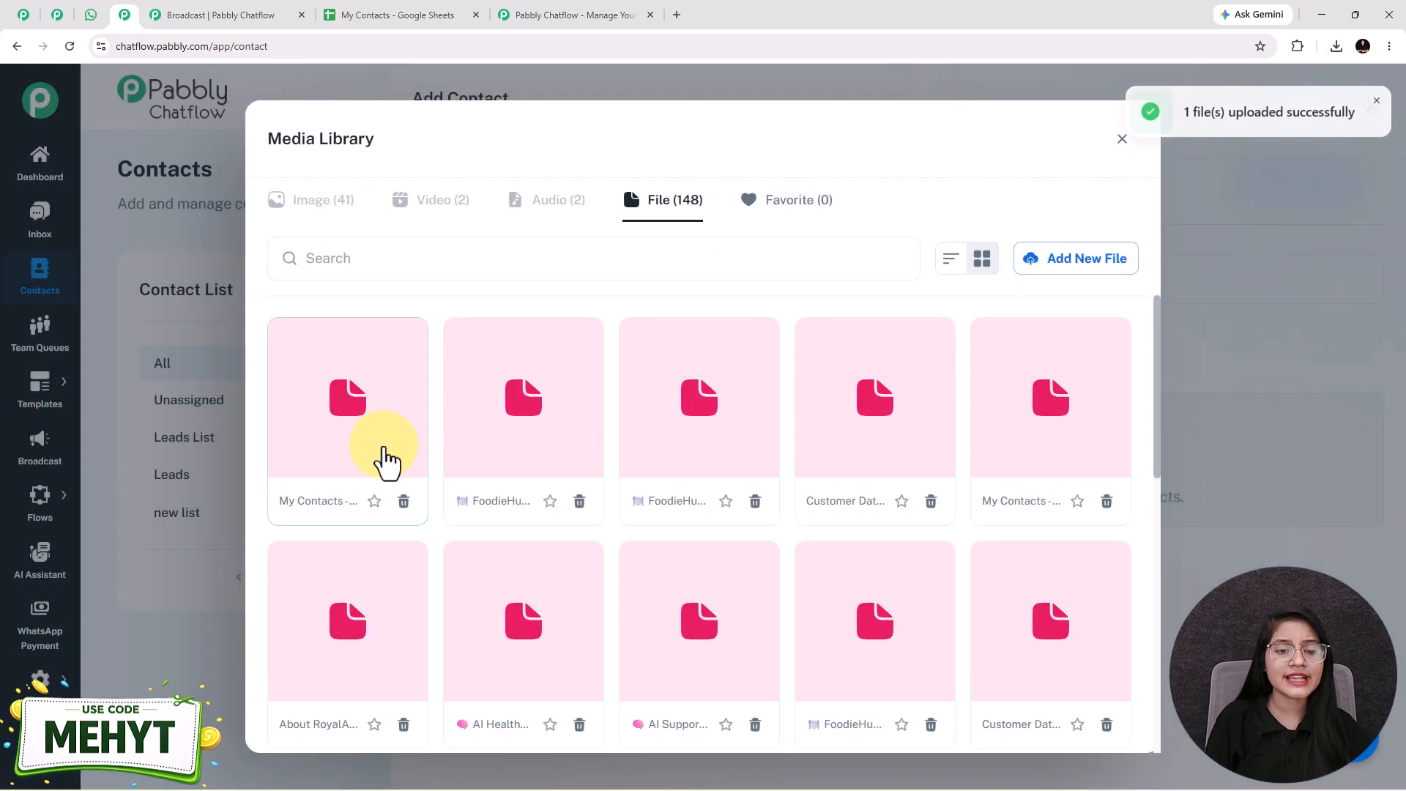
{"action": "left_click", "coordinate": [333, 406]}
{"action": "left_click", "coordinate": [1110, 260]}
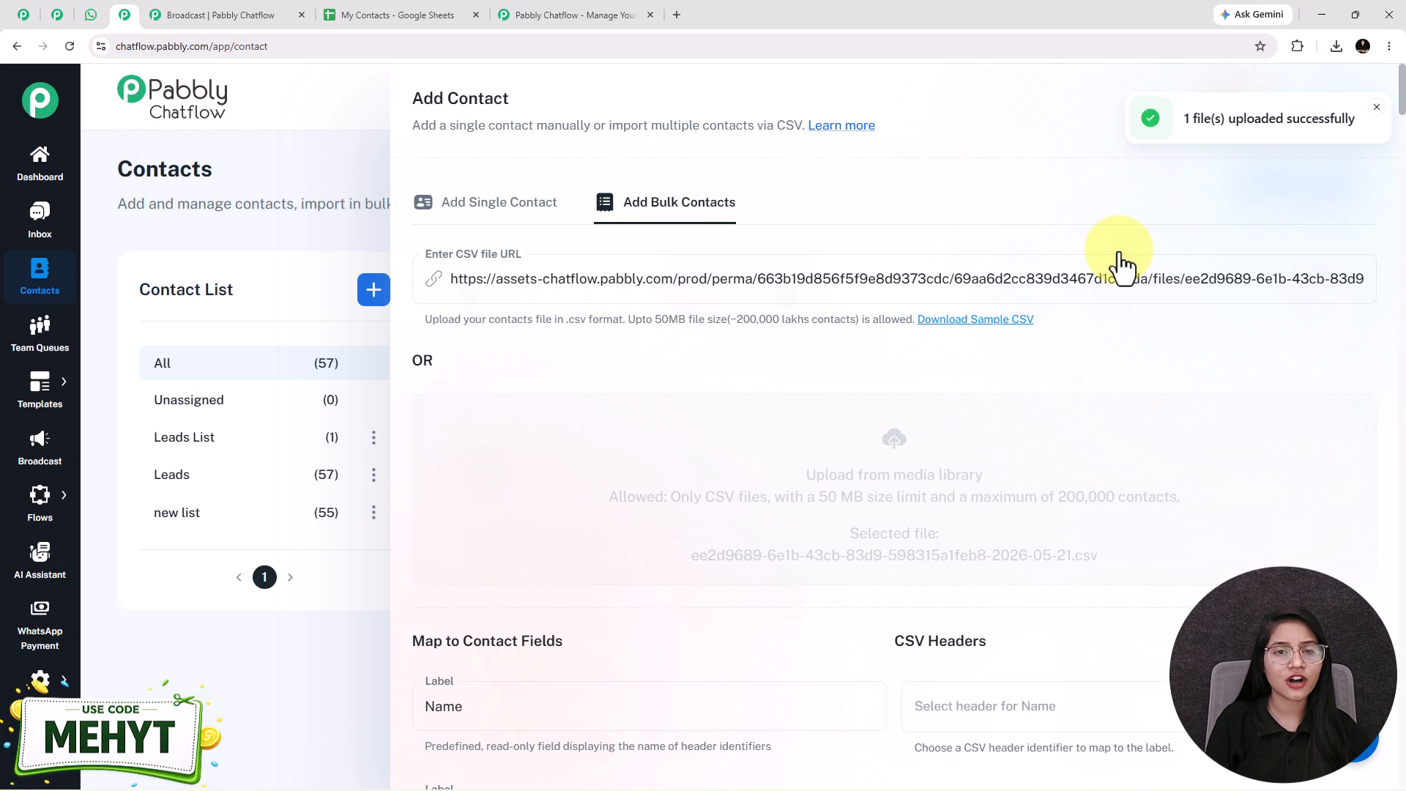
Step: Review the CSV header mapping, custom fields and duplicate record options, and close the contact import form
{"action": "scroll", "coordinate": [684, 411], "scroll_direction": "down", "scroll_amount": 15}
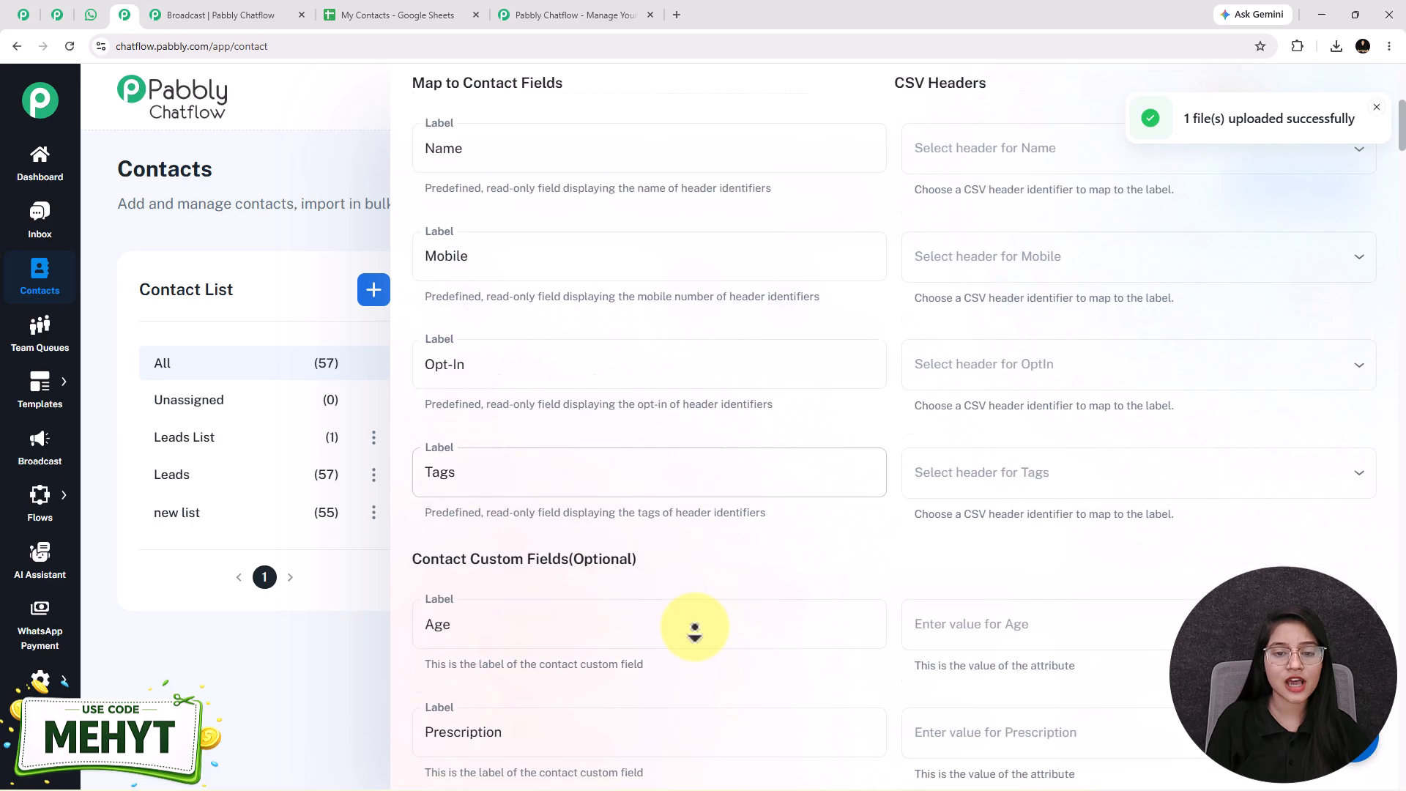
{"action": "scroll", "coordinate": [696, 564], "scroll_direction": "down", "scroll_amount": 15}
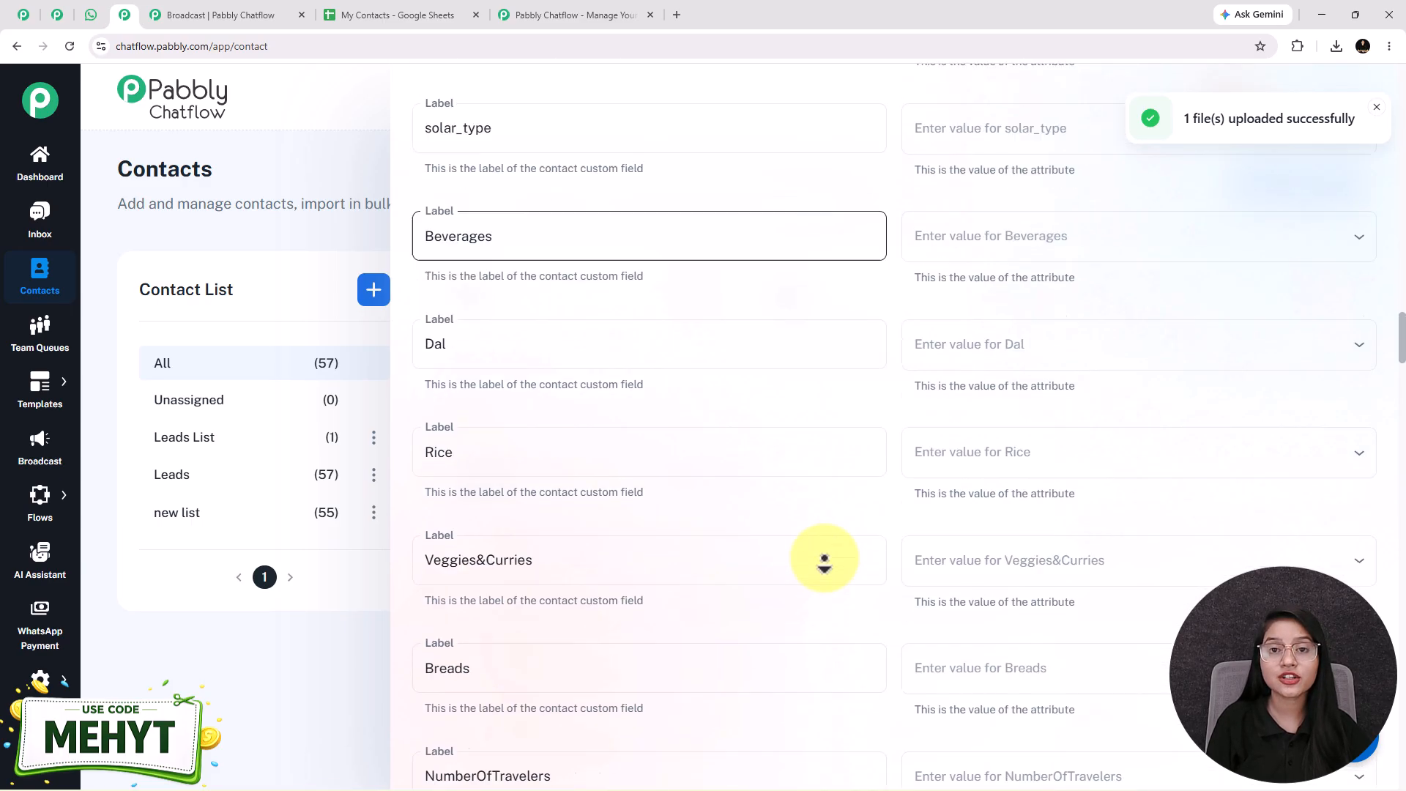
{"action": "scroll", "coordinate": [824, 560], "scroll_direction": "down", "scroll_amount": 20}
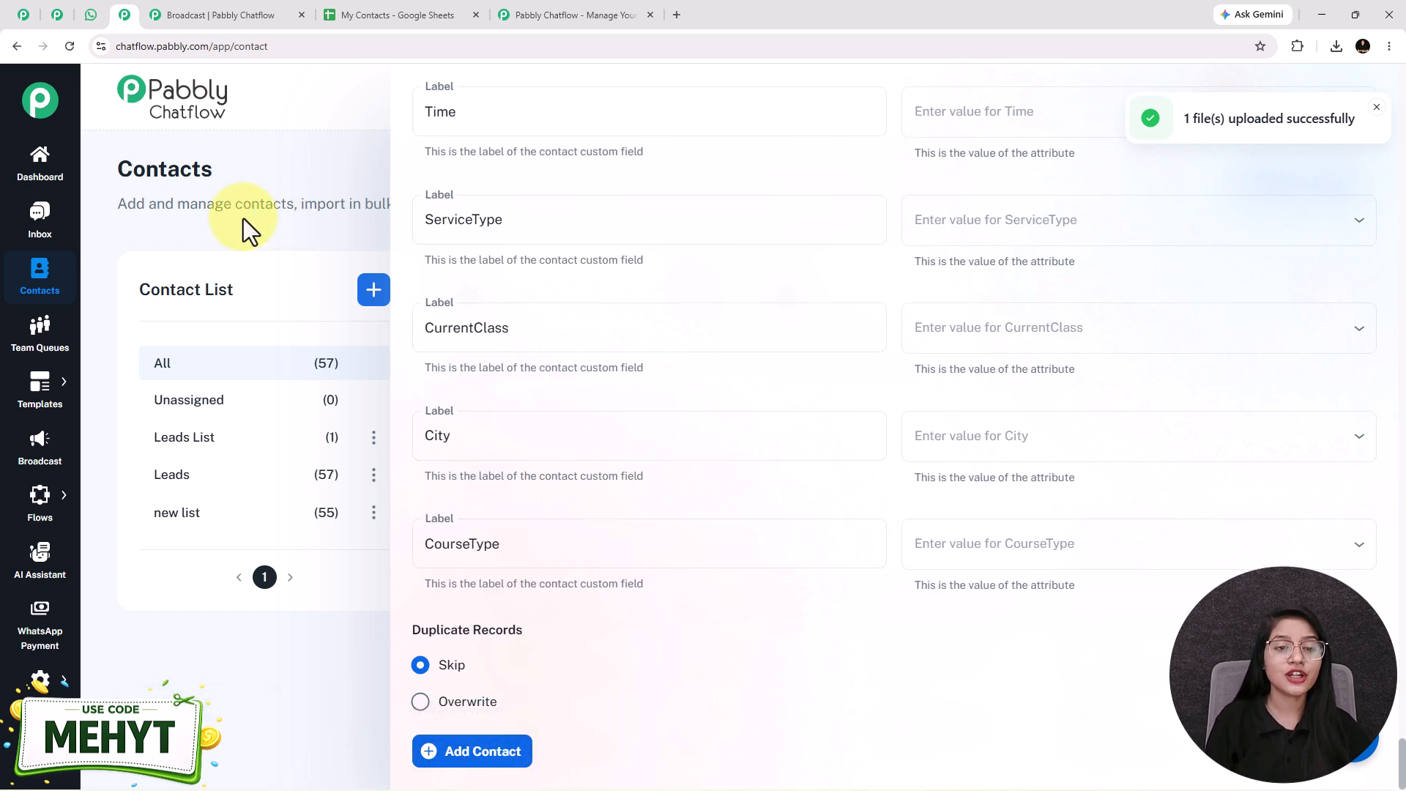
{"action": "left_click", "coordinate": [319, 180]}
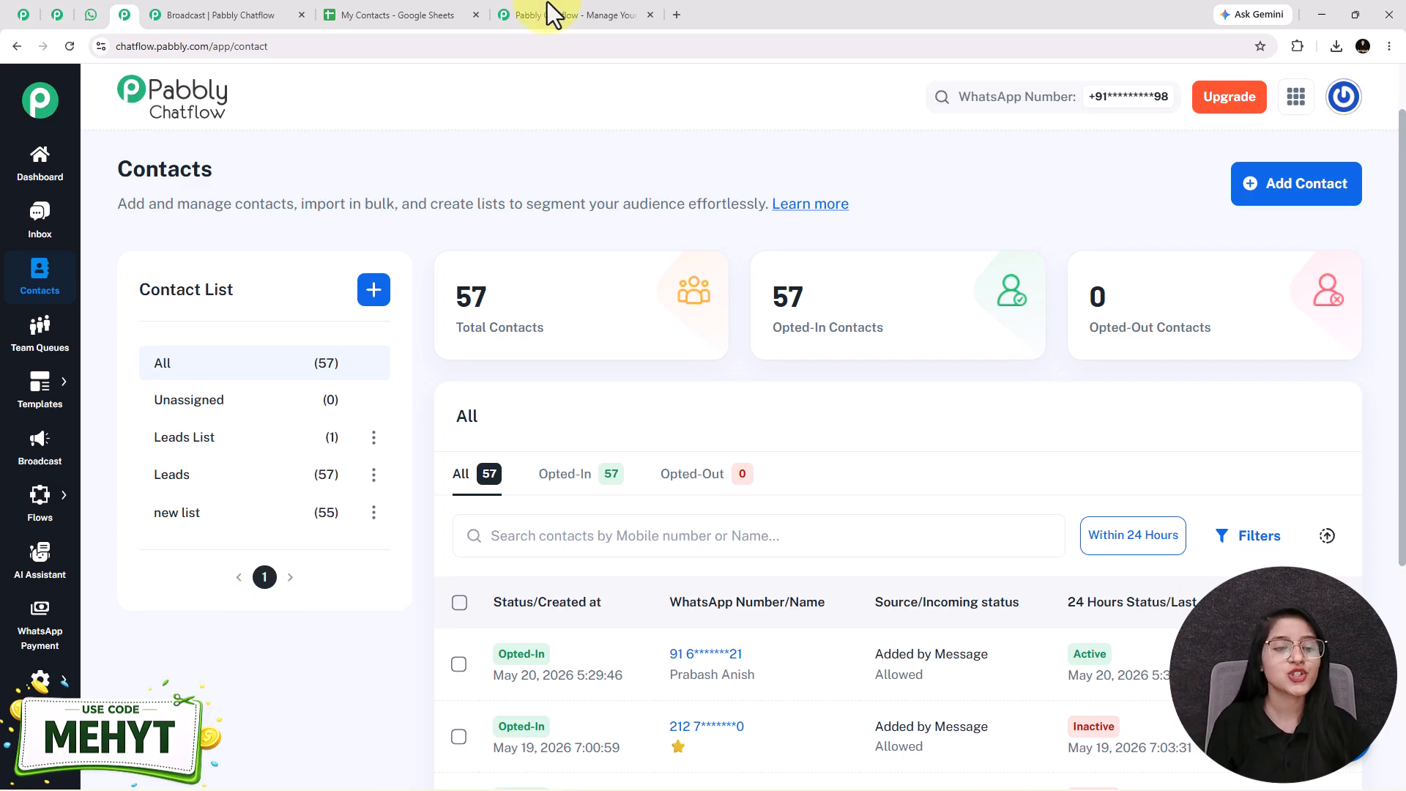
Step: Start a new WhatsApp broadcast and choose Broadcast Campaign as its type
{"action": "left_click", "coordinate": [22, 456]}
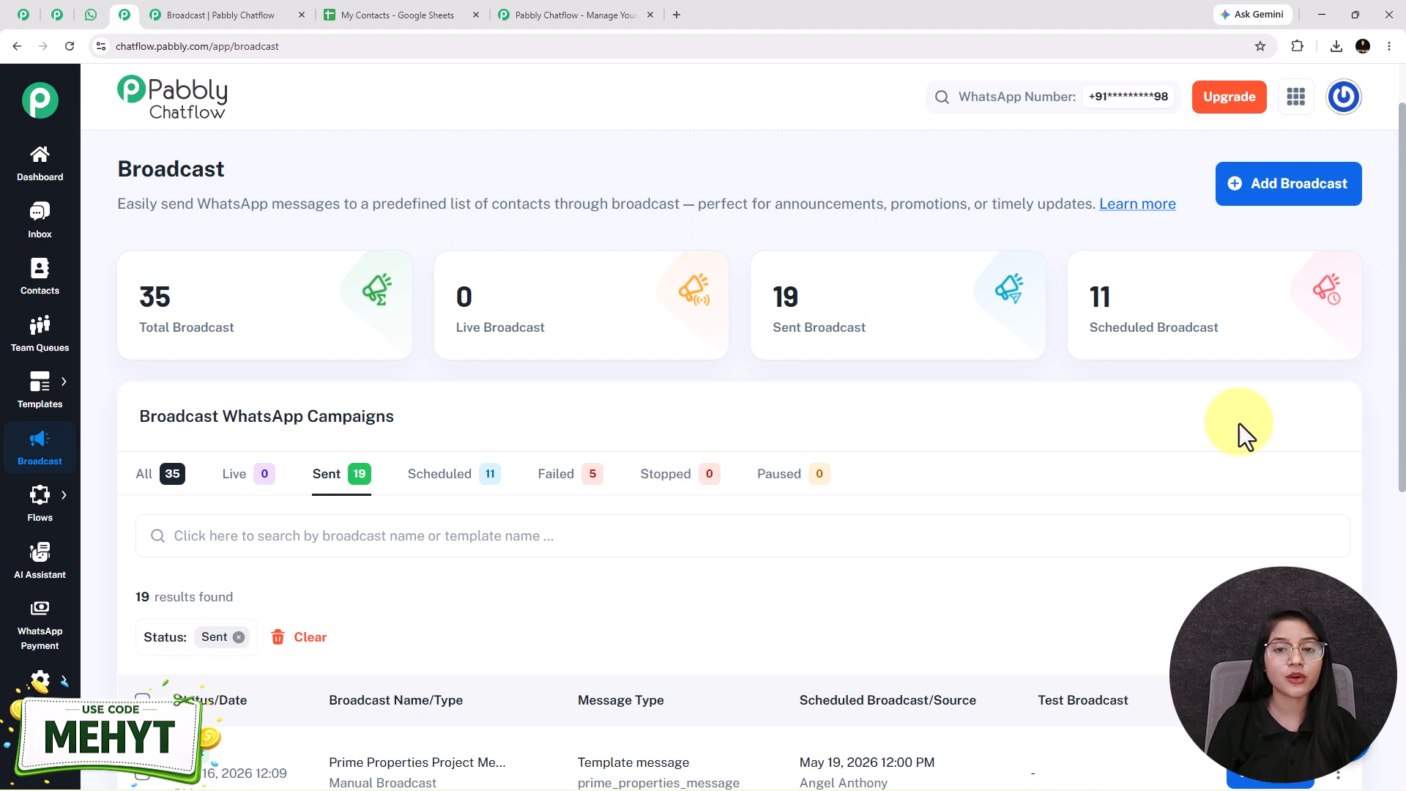
{"action": "left_click", "coordinate": [1285, 200]}
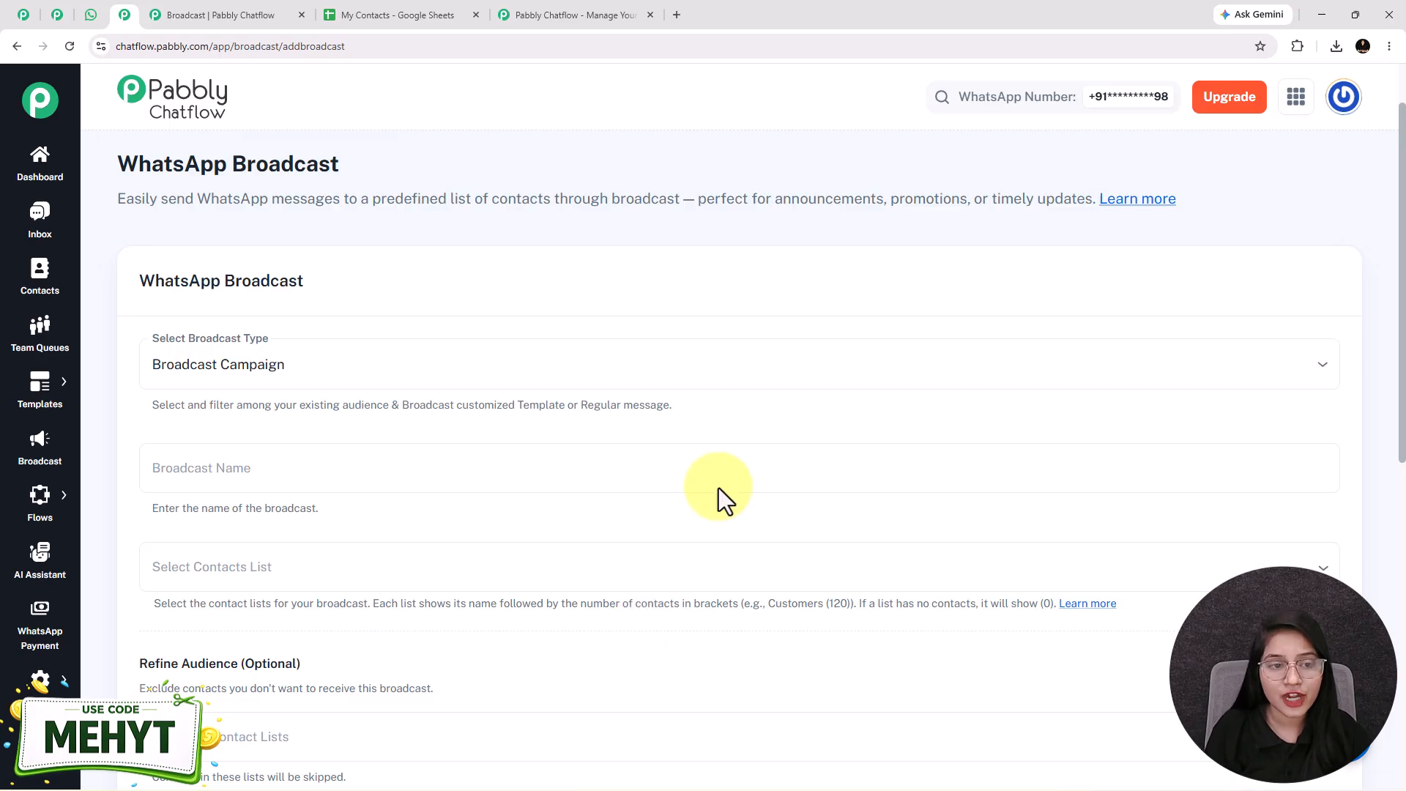
{"action": "scroll", "coordinate": [288, 330], "scroll_direction": "down", "scroll_amount": 3}
{"action": "scroll", "coordinate": [278, 249], "scroll_direction": "up", "scroll_amount": 1}
{"action": "left_click", "coordinate": [268, 220]}
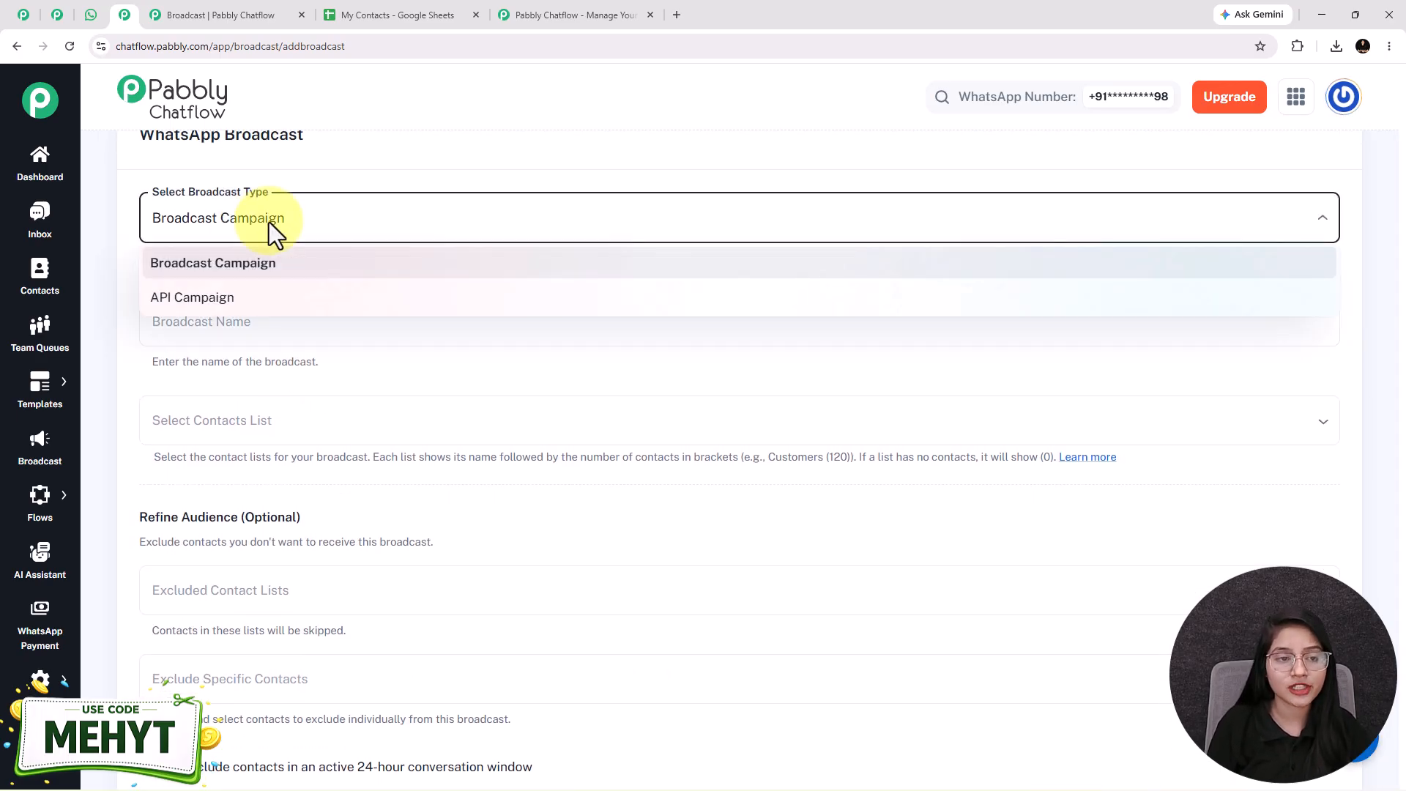
{"action": "left_click", "coordinate": [236, 273]}
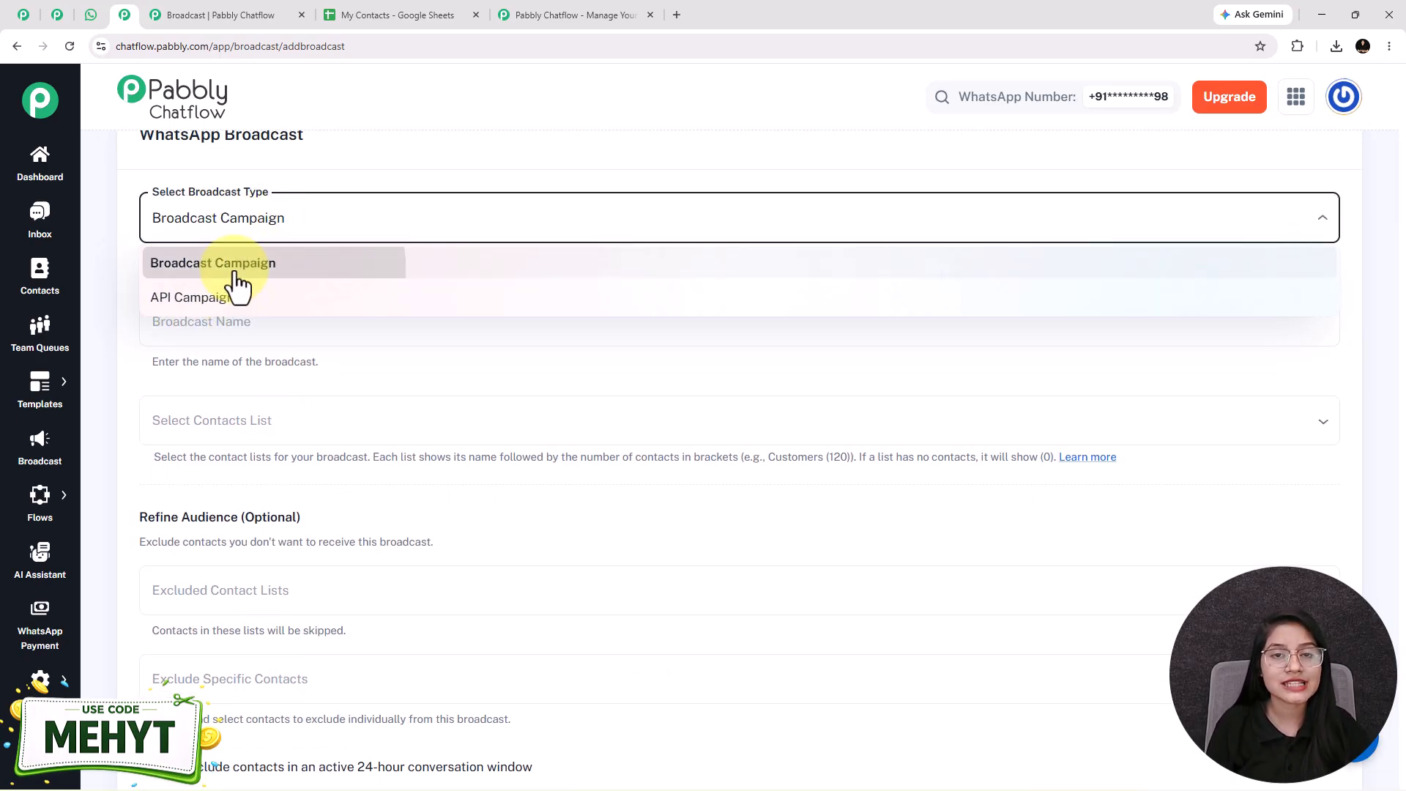
Step: Name the broadcast test_broadcast
{"action": "scroll", "coordinate": [235, 270], "scroll_direction": "down", "scroll_amount": 1}
{"action": "left_click", "coordinate": [229, 258]}
{"action": "type", "text": "test_broadcast"}
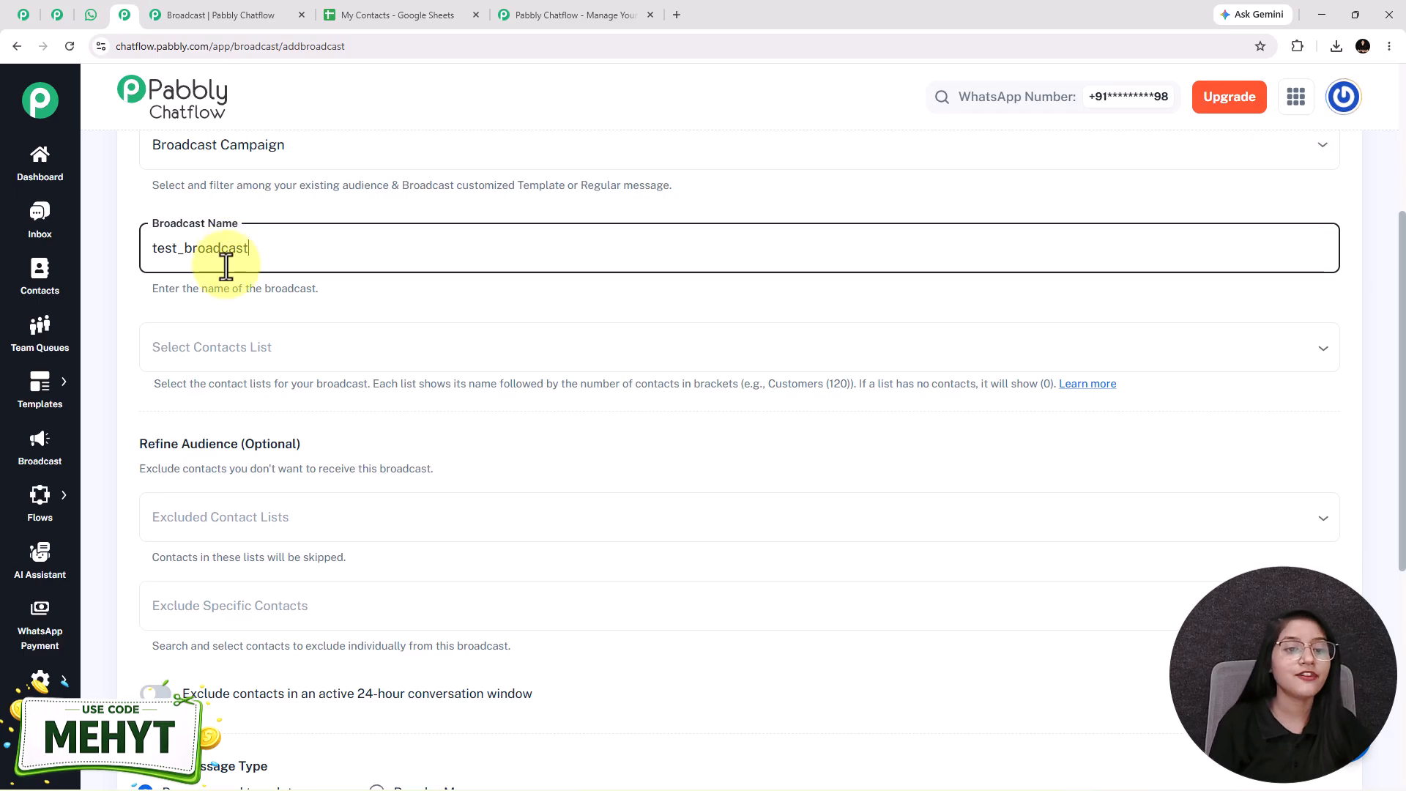
Step: Select "new list" as the broadcast's contact list and check that list on the Contacts page
{"action": "scroll", "coordinate": [157, 178], "scroll_direction": "down", "scroll_amount": 2}
{"action": "scroll", "coordinate": [204, 220], "scroll_direction": "up", "scroll_amount": 1}
{"action": "left_click", "coordinate": [195, 276]}
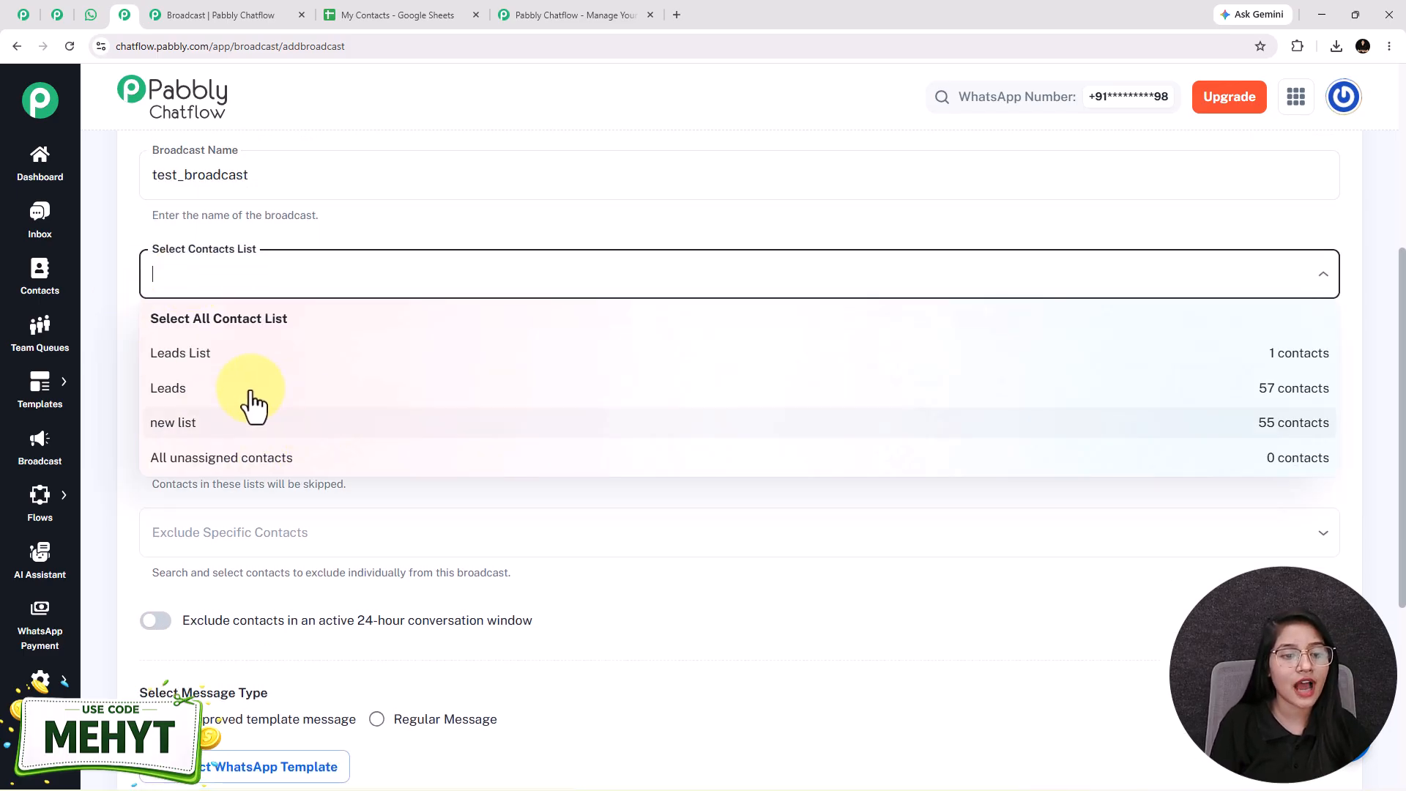
{"action": "left_click", "coordinate": [181, 428]}
{"action": "left_click", "coordinate": [257, 303]}
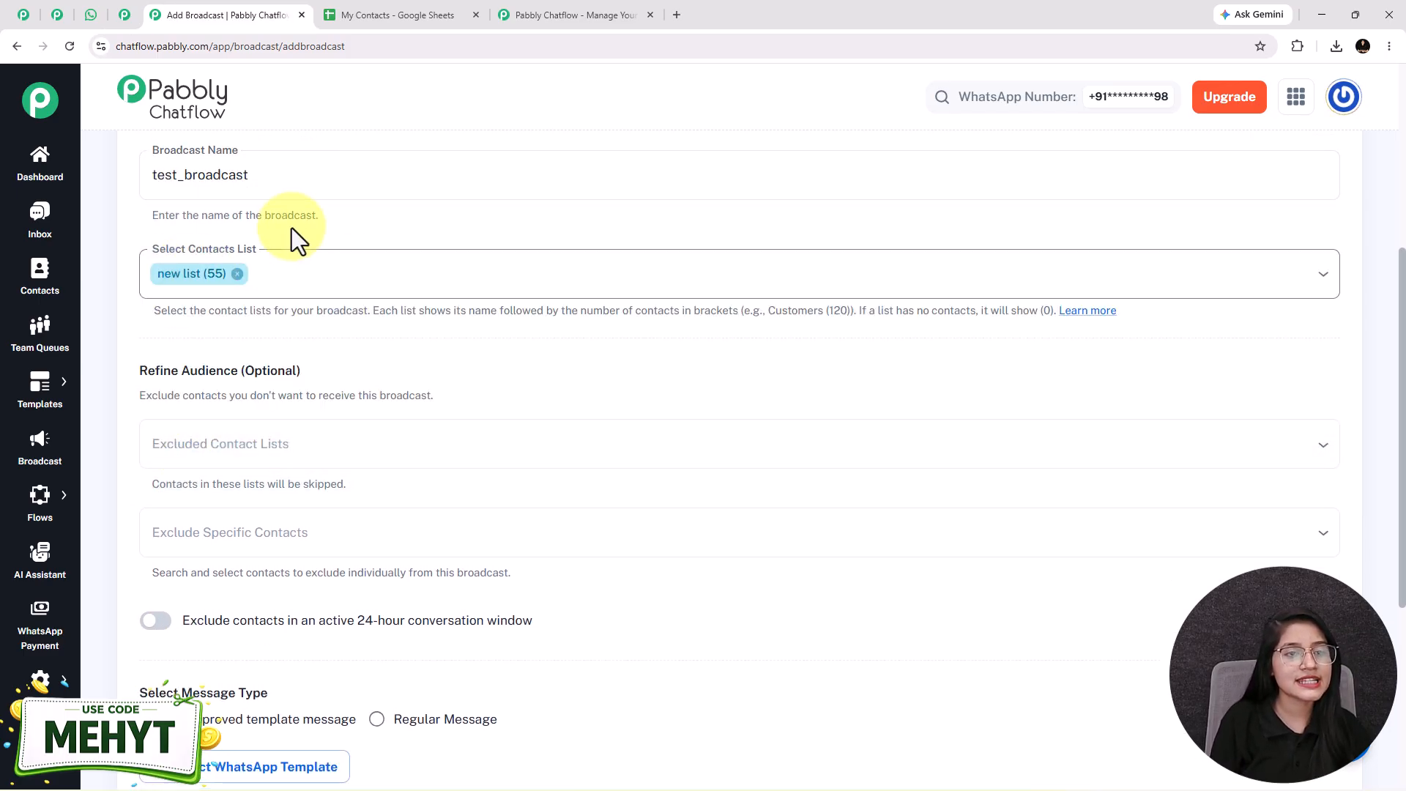
{"action": "left_click", "coordinate": [124, 14]}
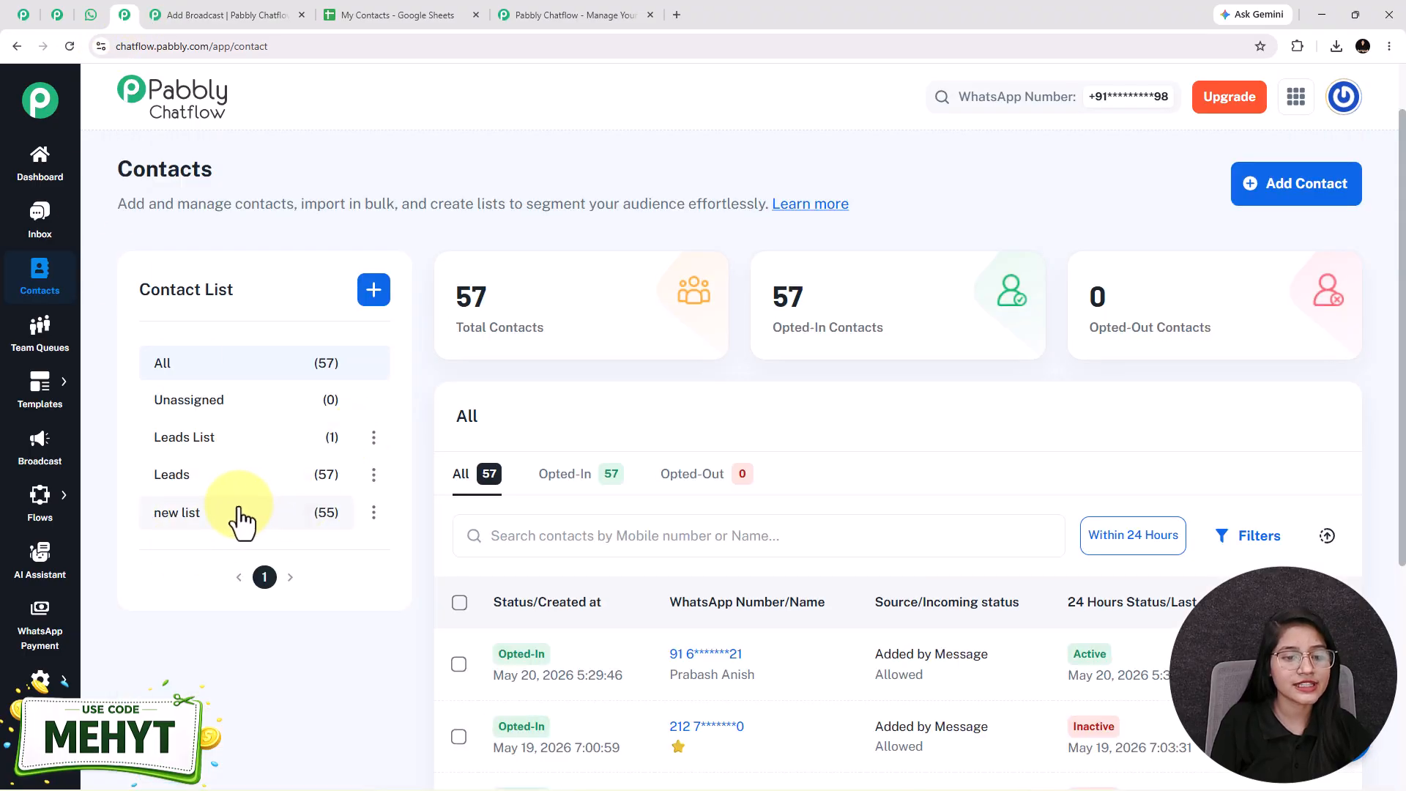
{"action": "left_click", "coordinate": [220, 15]}
Step: Examine the optional audience exclusions for contact lists, specific contacts and active 24-hour conversations
{"action": "left_click_drag", "start_coordinate": [116, 337], "coordinate": [427, 324]}
{"action": "scroll", "coordinate": [306, 293], "scroll_direction": "down", "scroll_amount": 1}
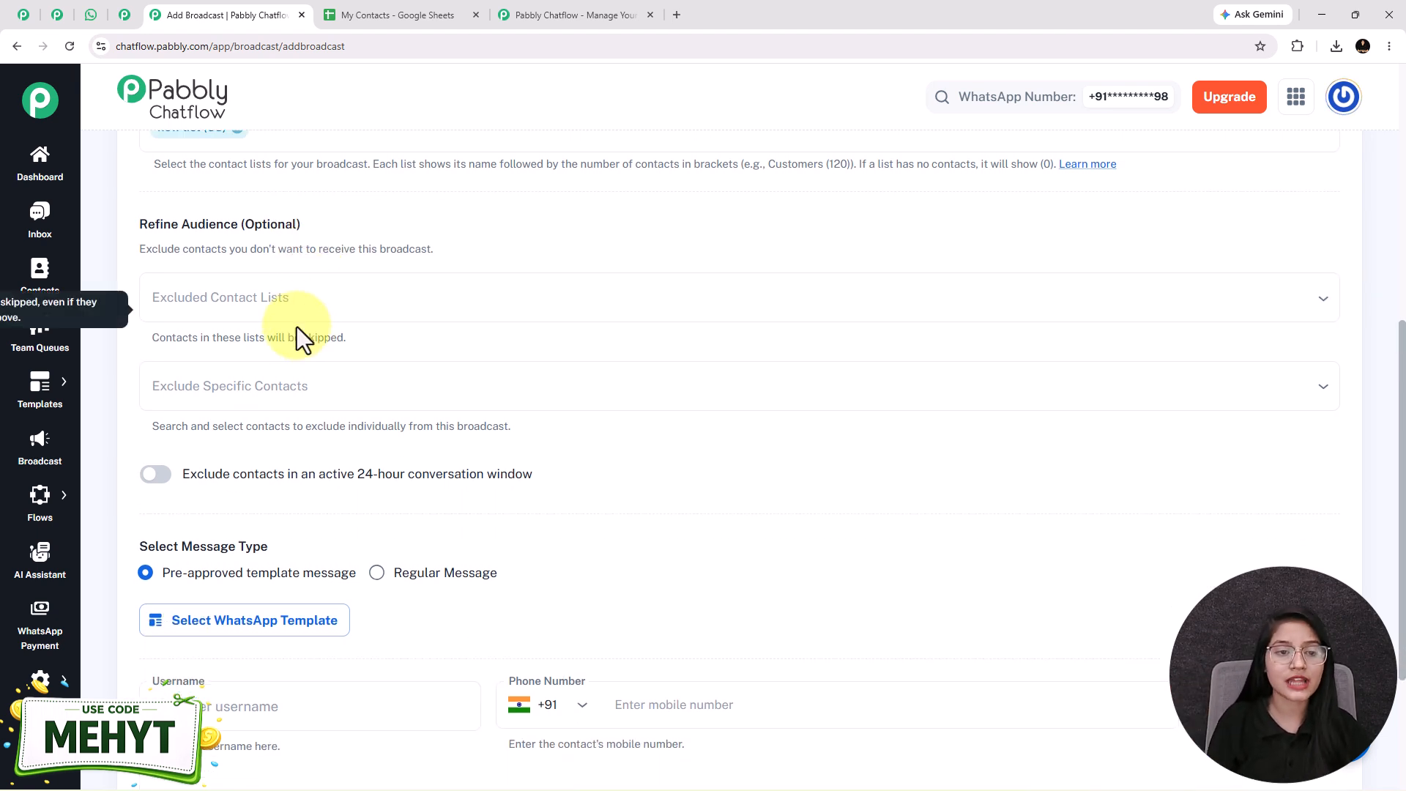
{"action": "left_click", "coordinate": [286, 295]}
{"action": "left_click", "coordinate": [373, 239]}
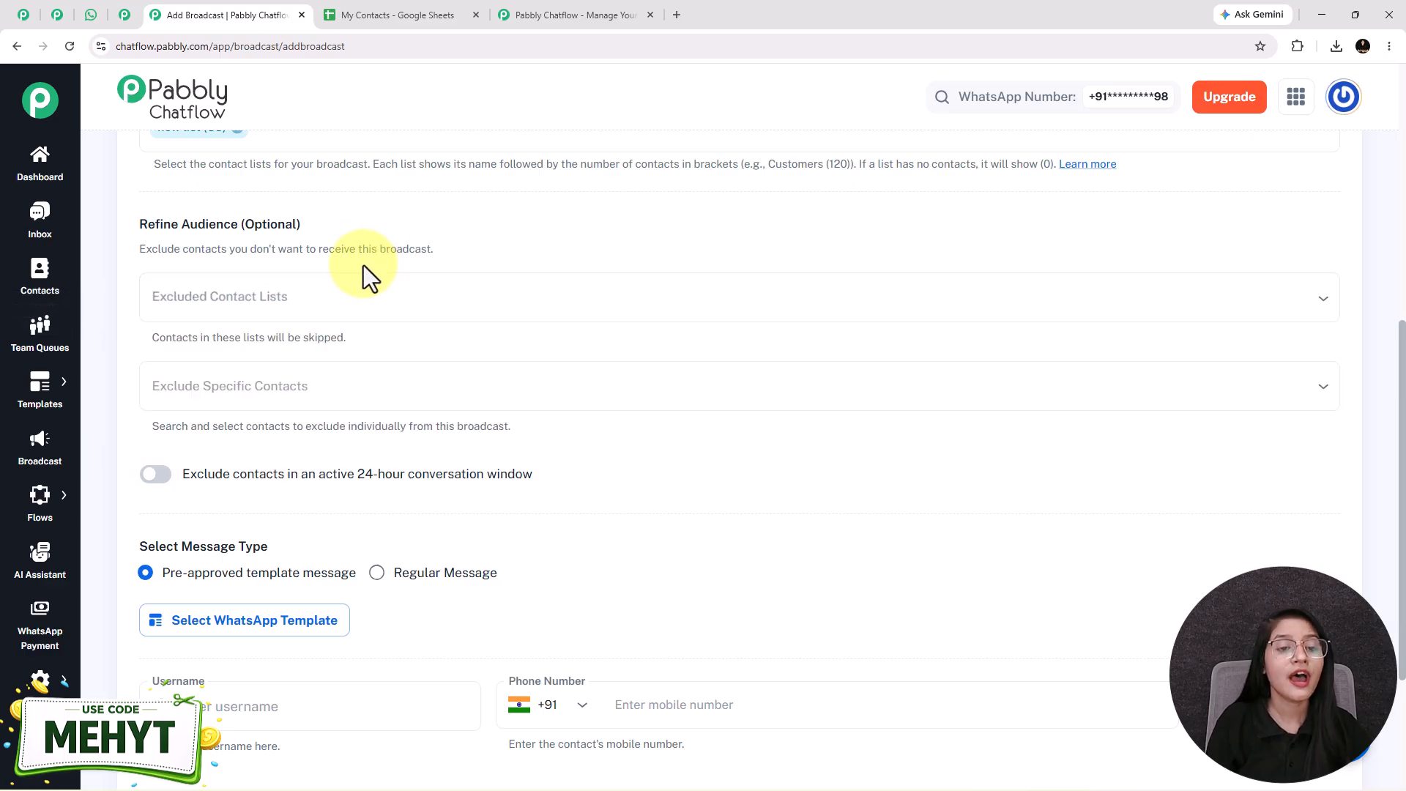
{"action": "scroll", "coordinate": [306, 399], "scroll_direction": "down", "scroll_amount": 1}
{"action": "mouse_move", "coordinate": [307, 400]}
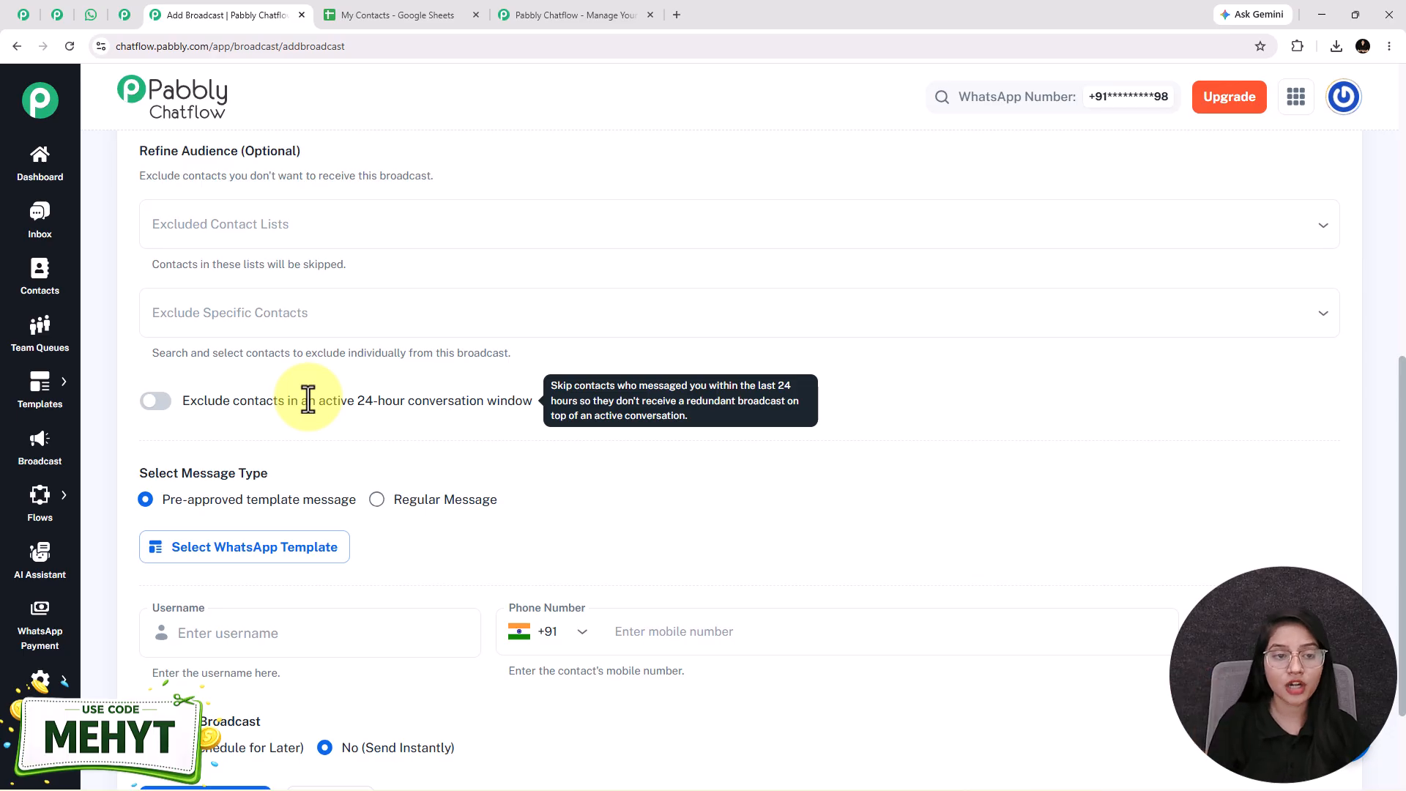
Step: Look through the contacts offered for individual exclusion, the excluded lists field and the active 24-hour conversation option
{"action": "left_click", "coordinate": [298, 315]}
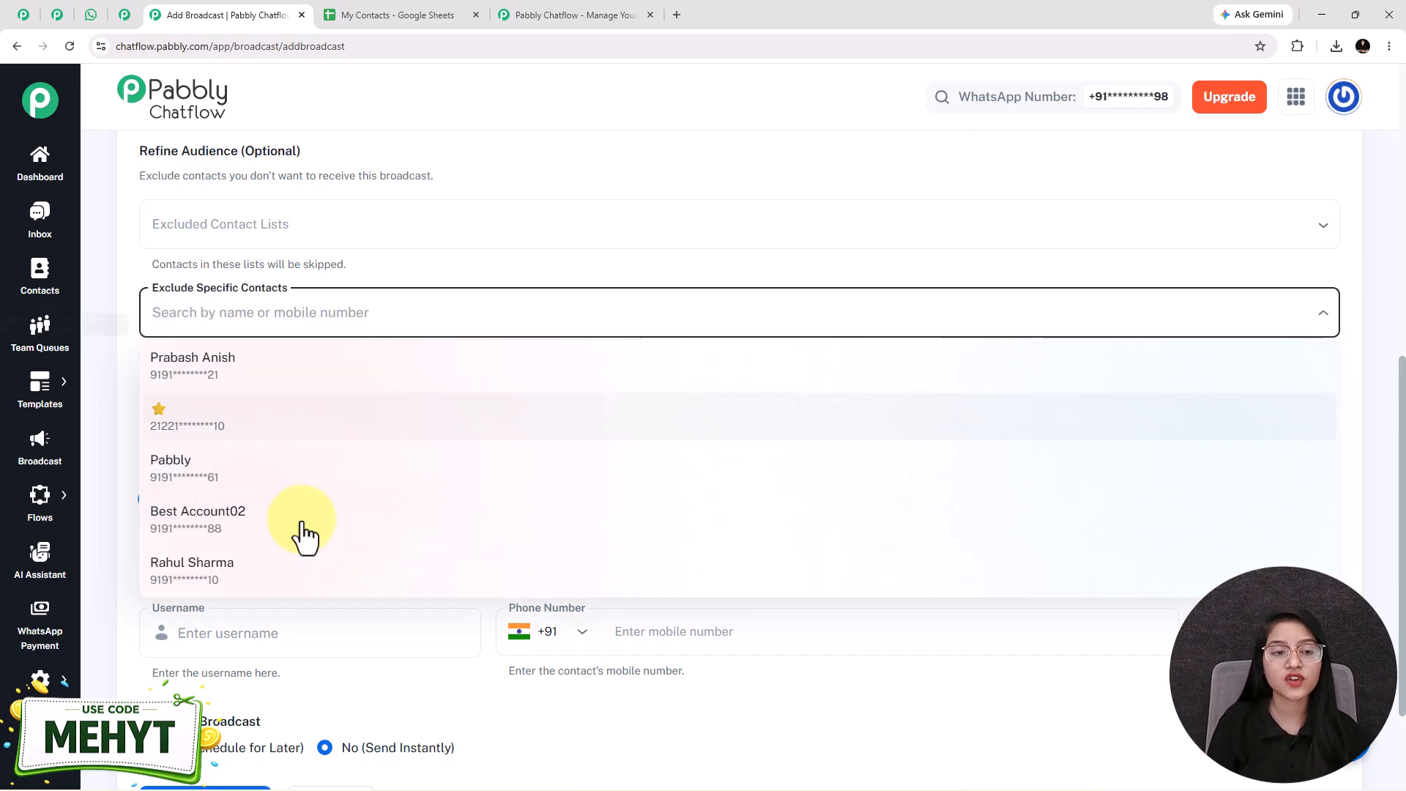
{"action": "left_click", "coordinate": [314, 216]}
{"action": "left_click", "coordinate": [363, 368]}
{"action": "mouse_move", "coordinate": [402, 405]}
{"action": "scroll", "coordinate": [402, 405], "scroll_direction": "down", "scroll_amount": 1}
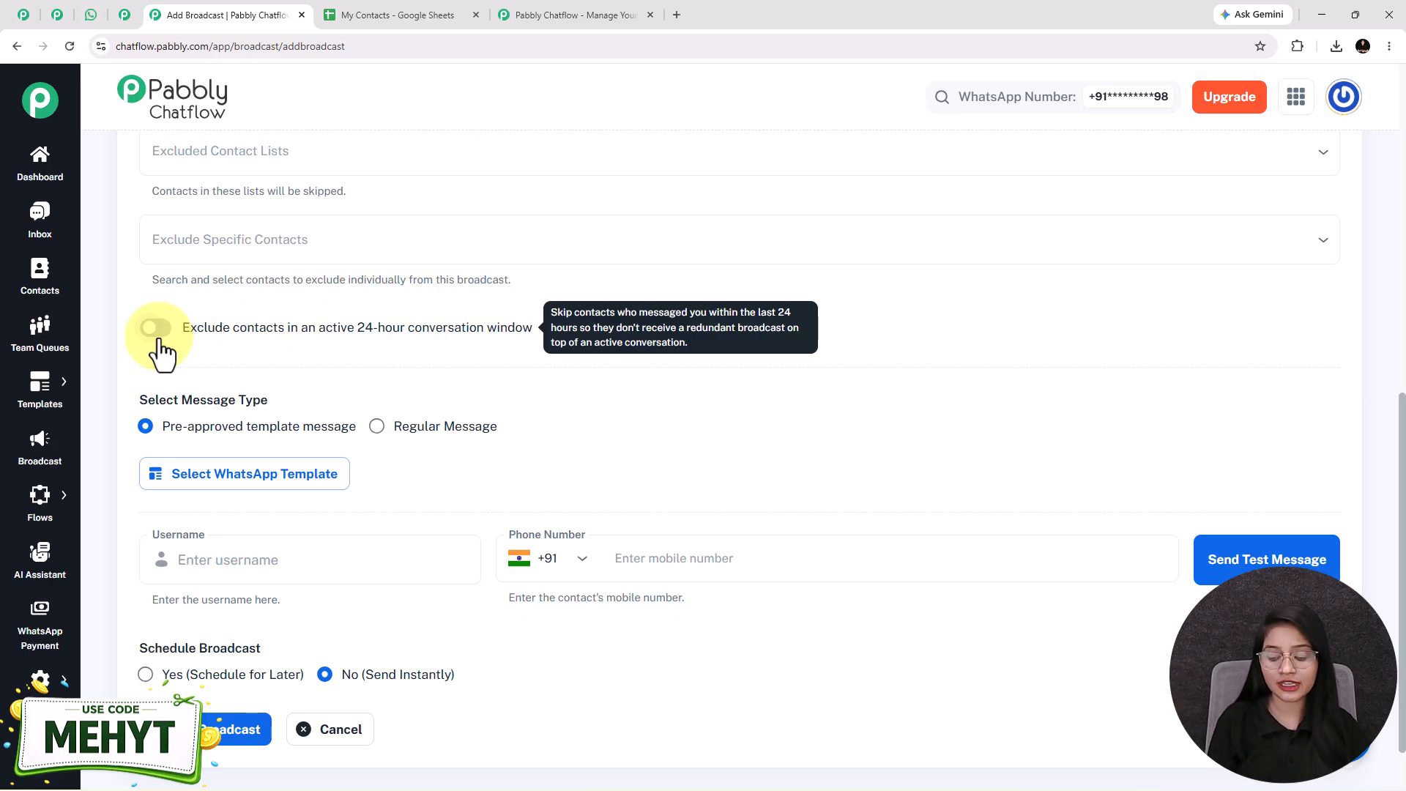
{"action": "scroll", "coordinate": [161, 352], "scroll_direction": "down", "scroll_amount": 1}
Step: Try the Regular Message type, view its format options and message field, and switch back to the pre-approved template message
{"action": "left_click_drag", "start_coordinate": [303, 331], "coordinate": [139, 329]}
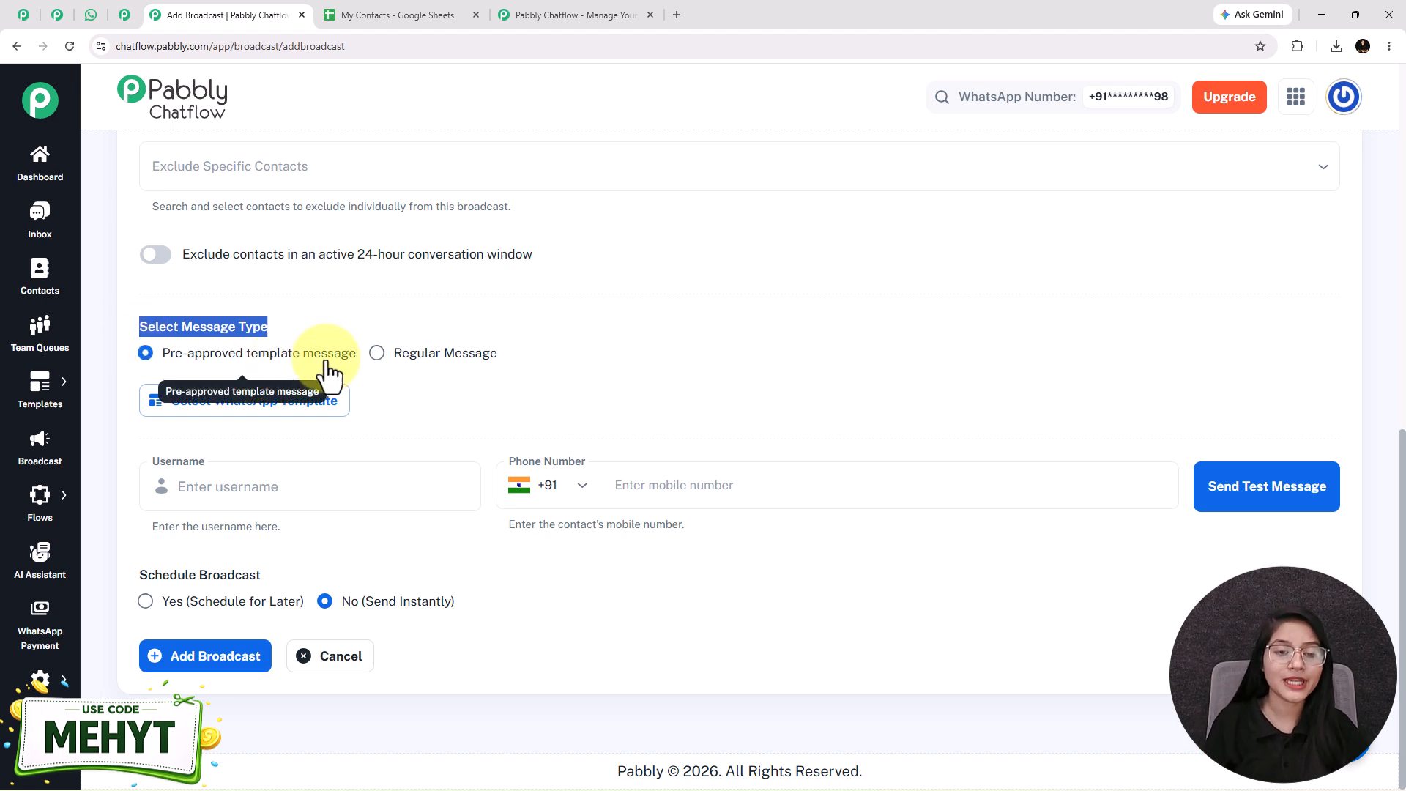
{"action": "left_click_drag", "start_coordinate": [546, 359], "coordinate": [358, 352]}
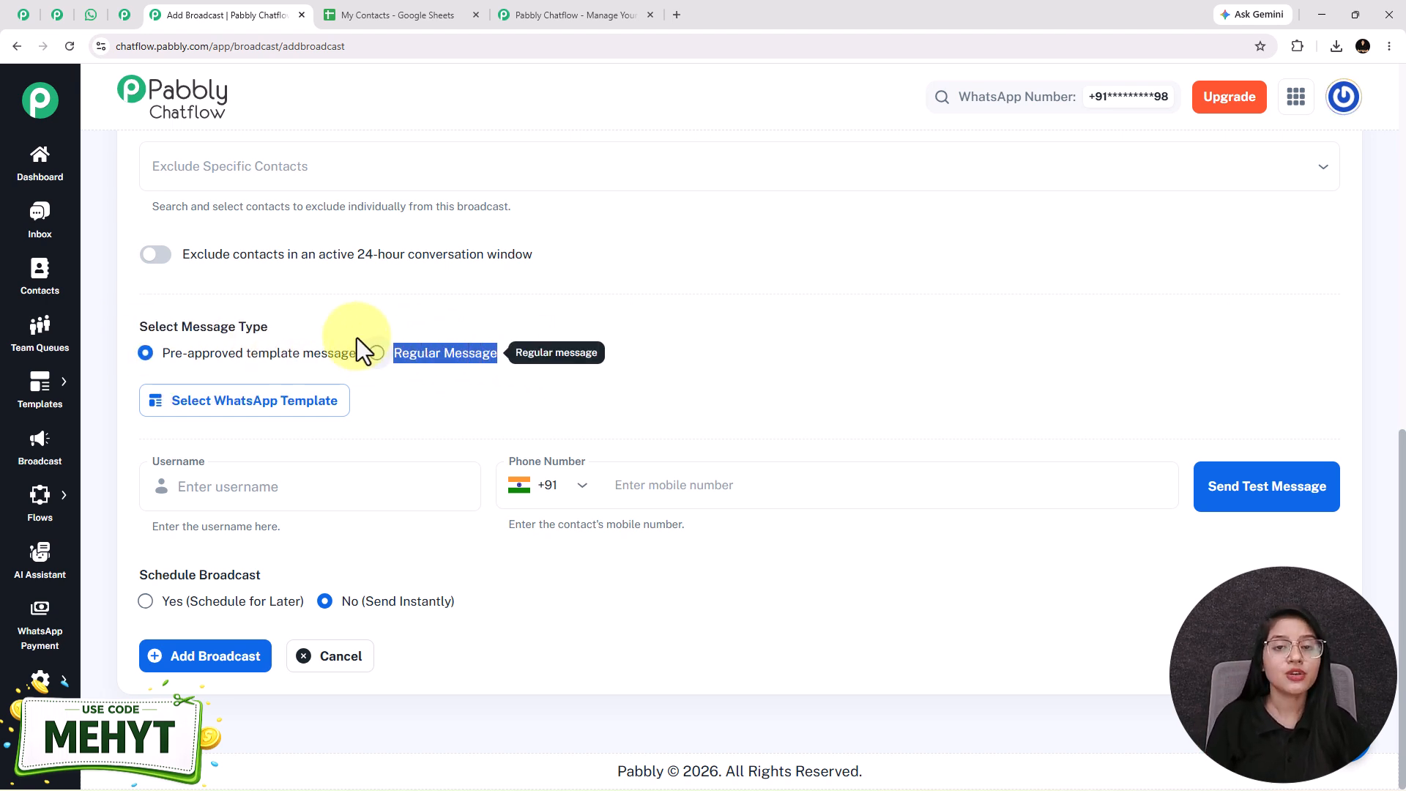
{"action": "left_click", "coordinate": [375, 355]}
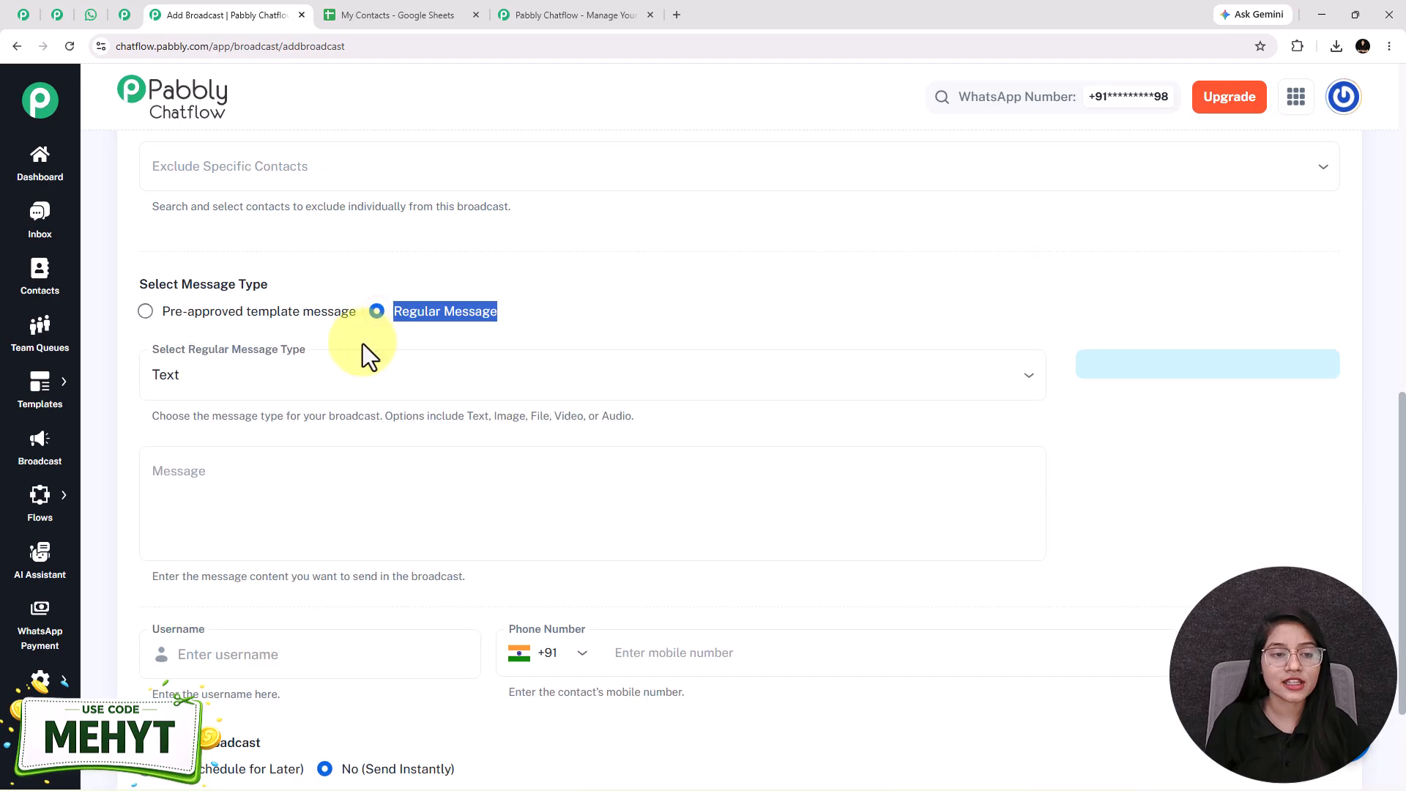
{"action": "left_click", "coordinate": [293, 387]}
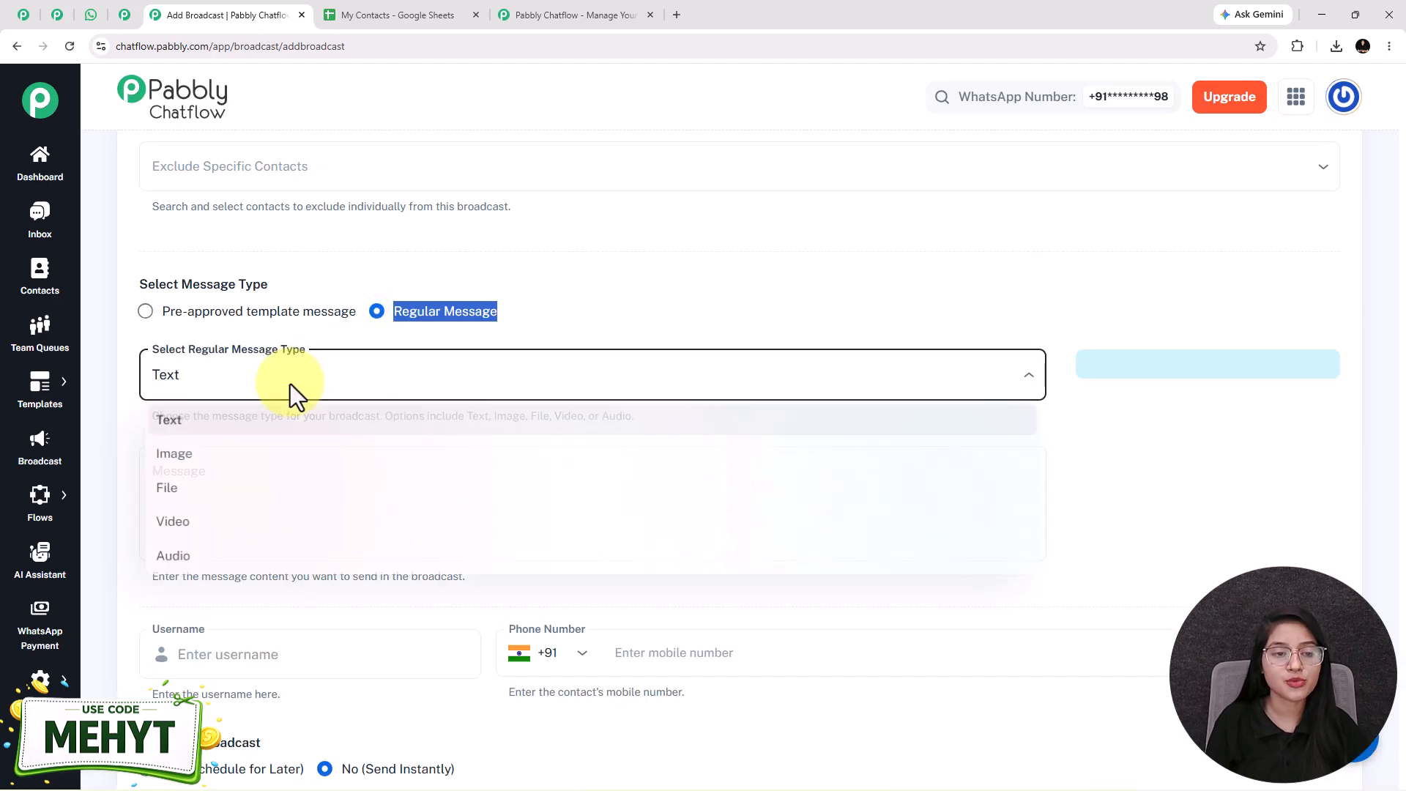
{"action": "left_click", "coordinate": [313, 641]}
{"action": "left_click", "coordinate": [248, 464]}
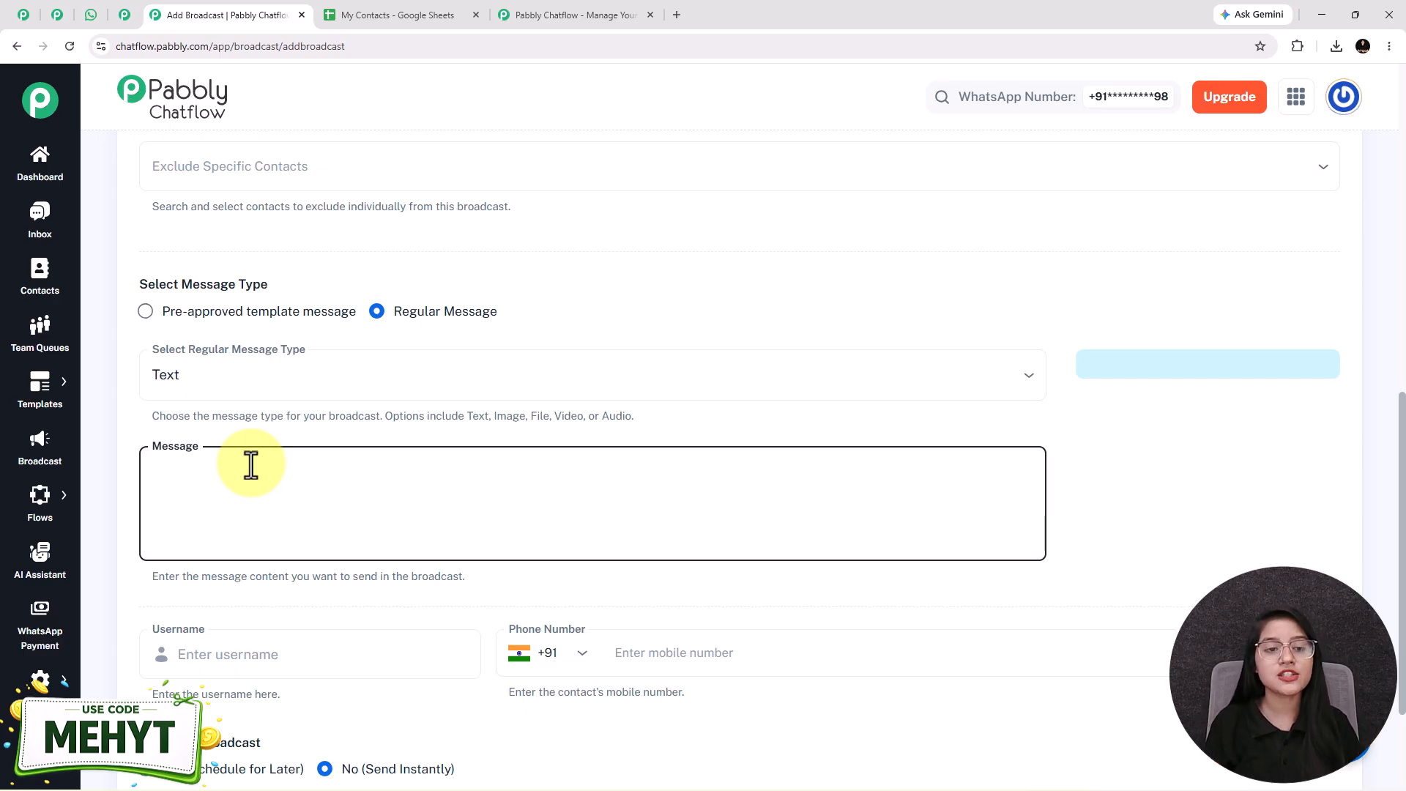
{"action": "left_click", "coordinate": [144, 312]}
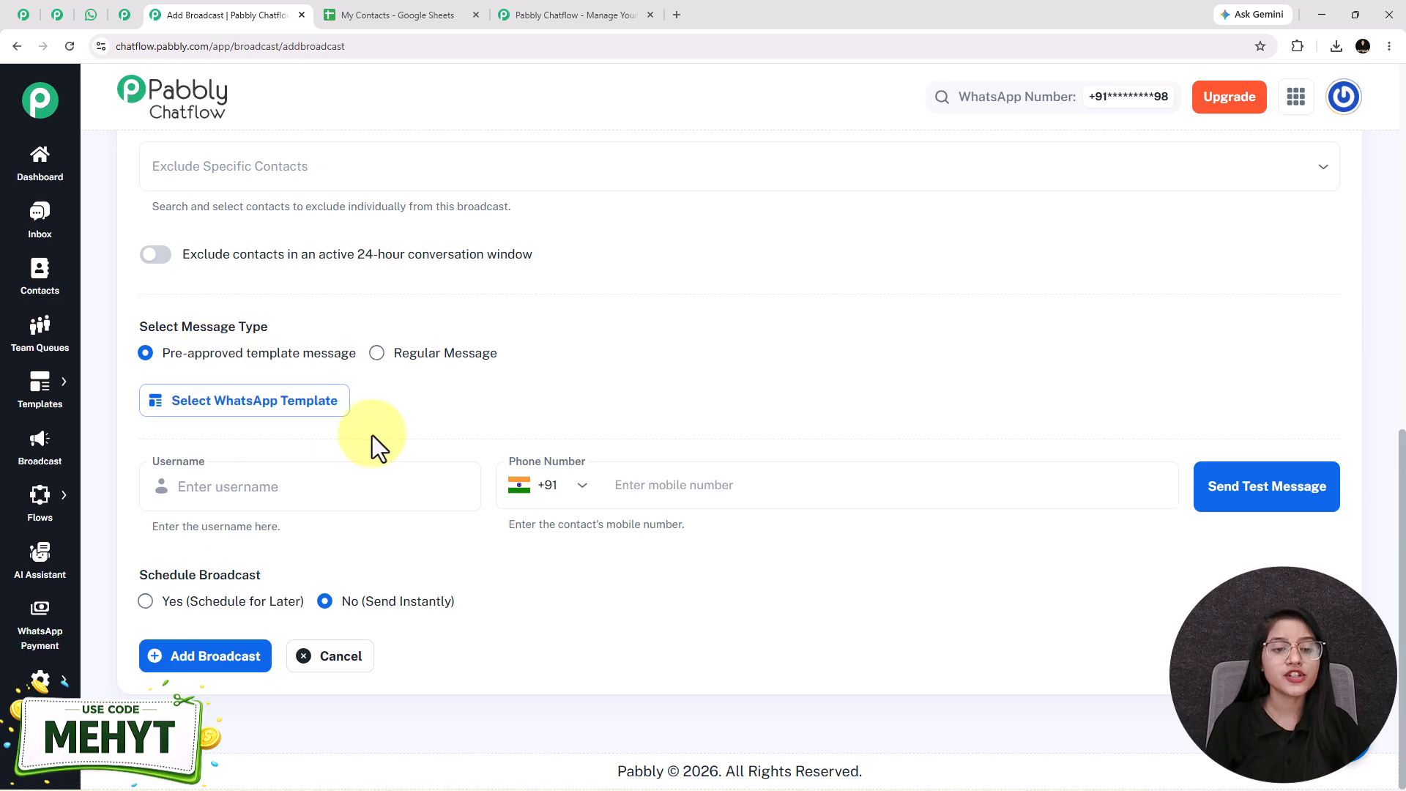
Step: Search the approved WhatsApp templates for "trav" and select the exclusive_travel_offer template
{"action": "left_click", "coordinate": [306, 408]}
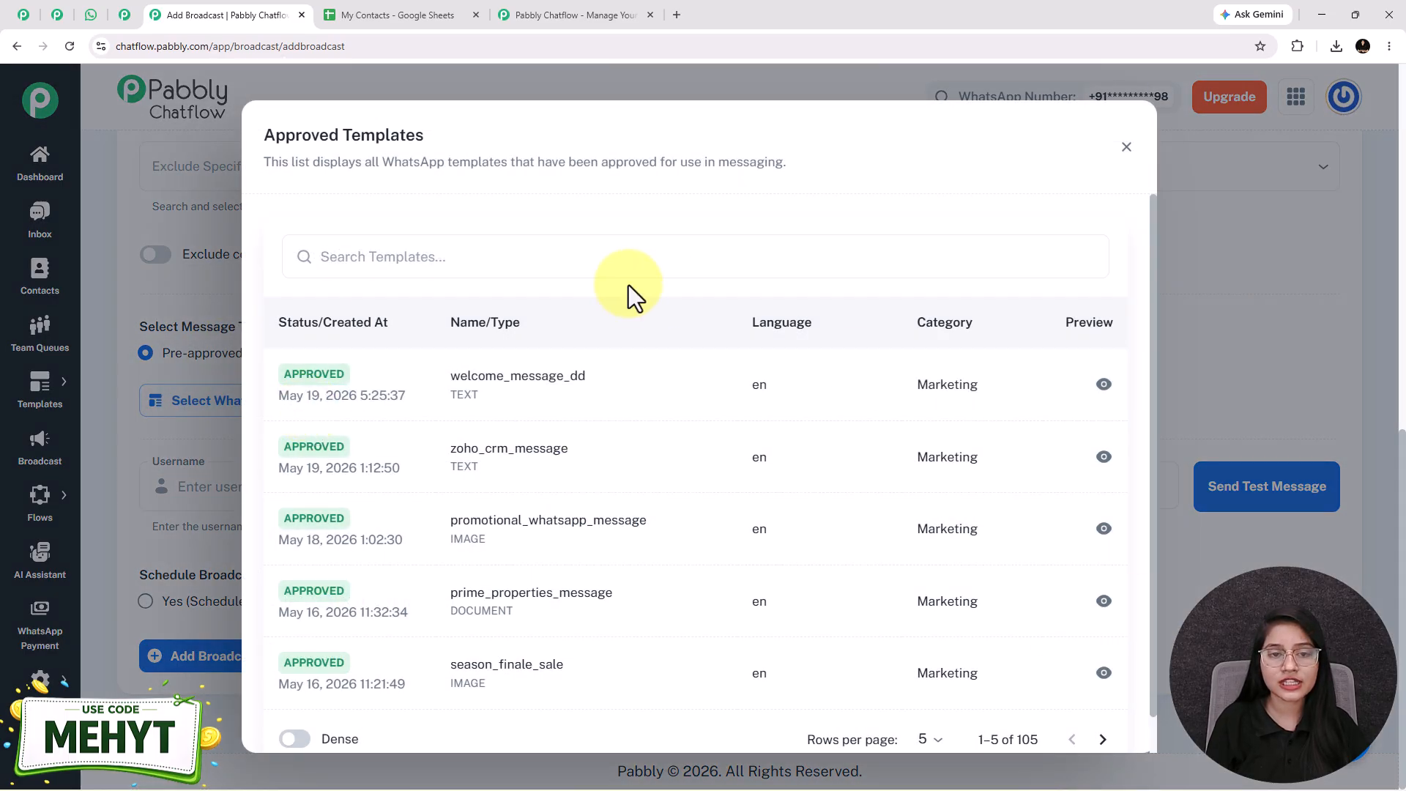
{"action": "left_click", "coordinate": [590, 262]}
{"action": "type", "text": "trave"}
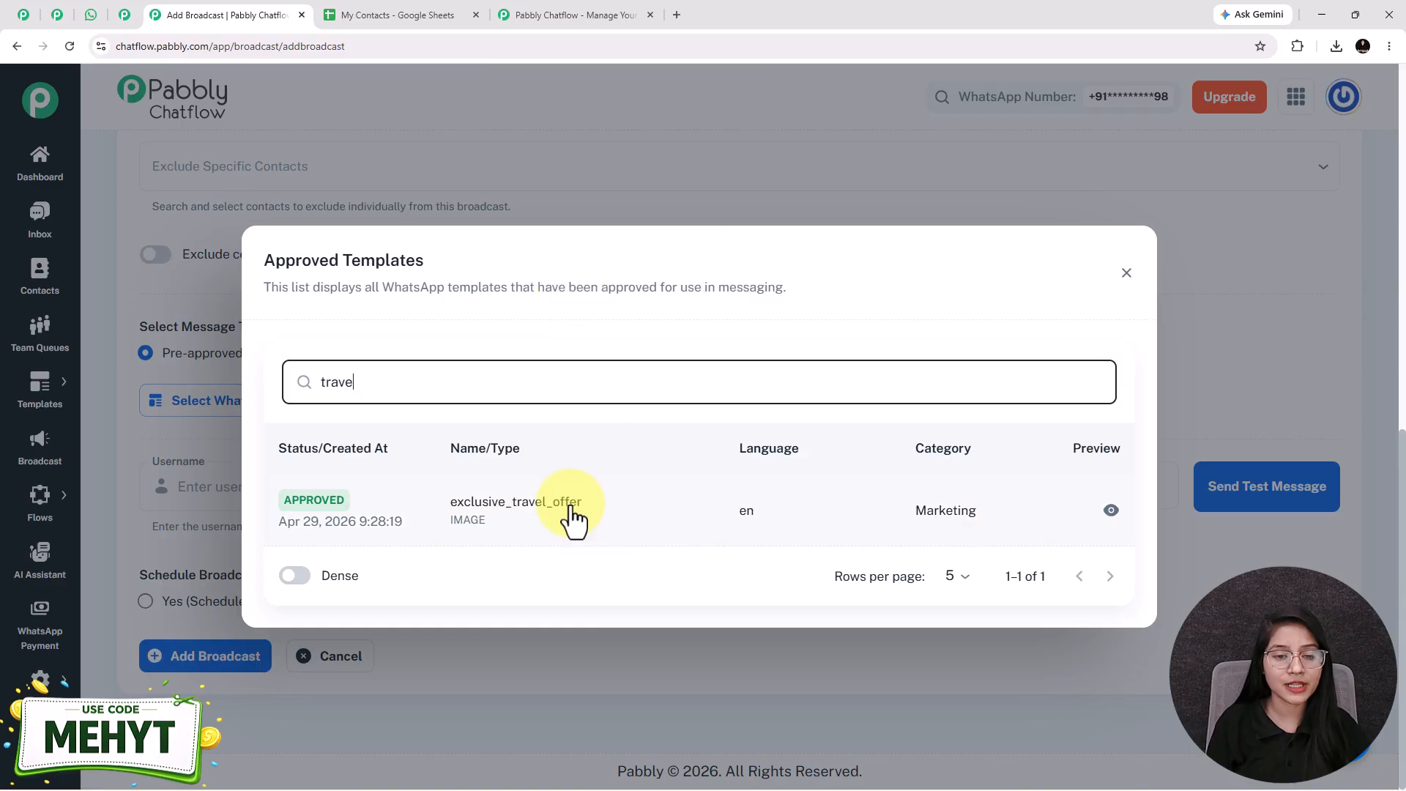
{"action": "left_click", "coordinate": [572, 518]}
Step: Set Body Field 1 of the travel template to $Name and check the greeting in the message preview
{"action": "scroll", "coordinate": [1044, 430], "scroll_direction": "down", "scroll_amount": 3}
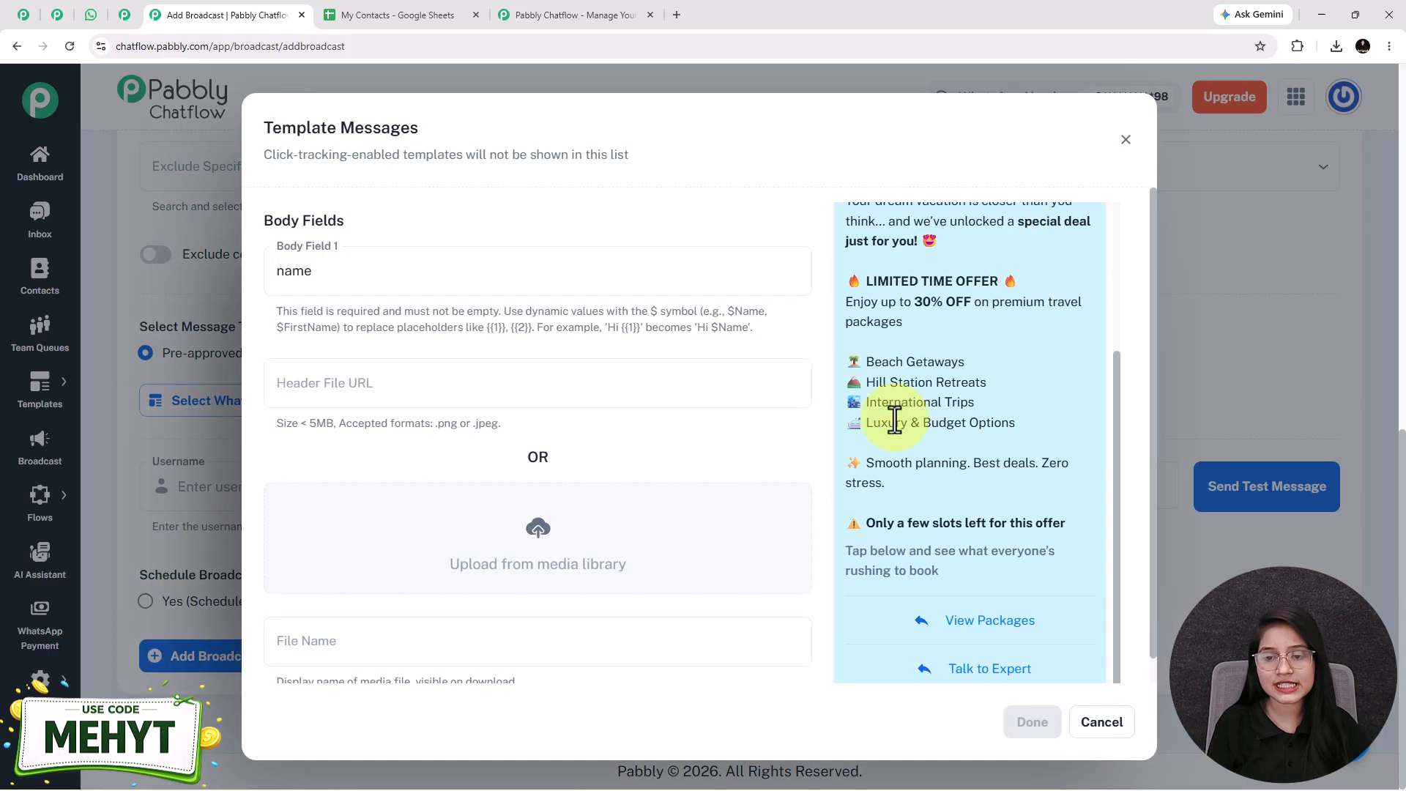
{"action": "scroll", "coordinate": [915, 498], "scroll_direction": "up", "scroll_amount": 3}
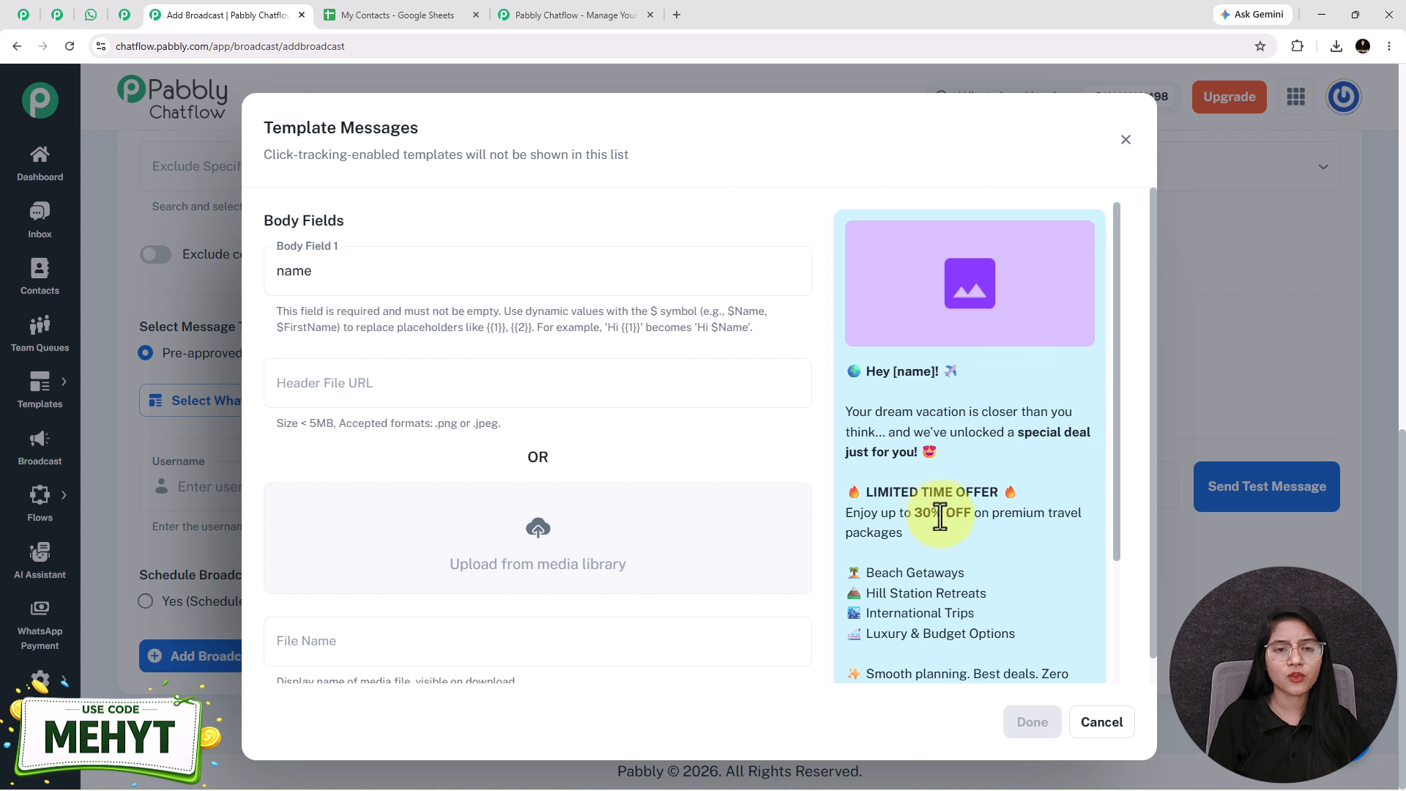
{"action": "left_click_drag", "start_coordinate": [318, 292], "coordinate": [249, 292]}
{"action": "type", "text": "$Name"}
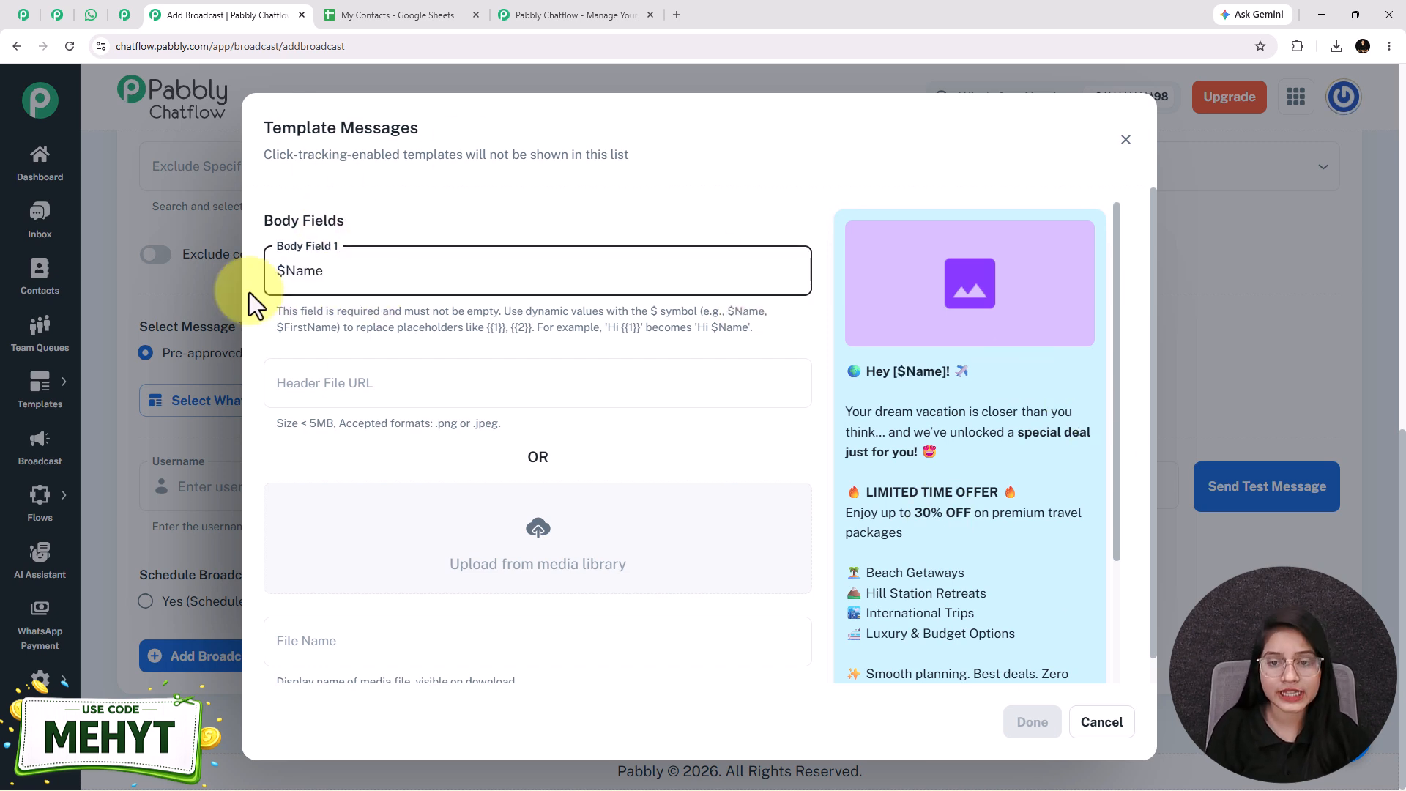
{"action": "double_click", "coordinate": [276, 270]}
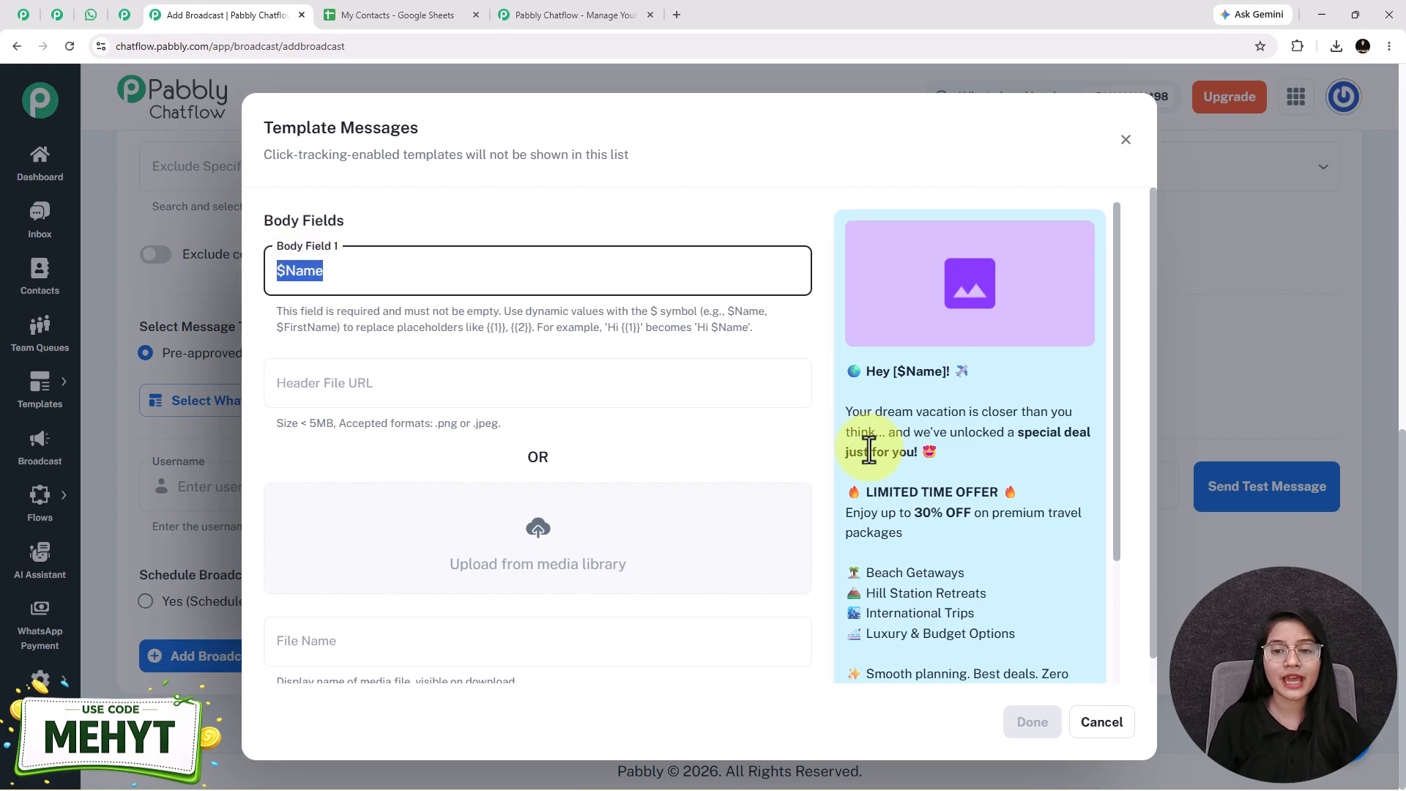
{"action": "left_click_drag", "start_coordinate": [897, 371], "coordinate": [937, 371]}
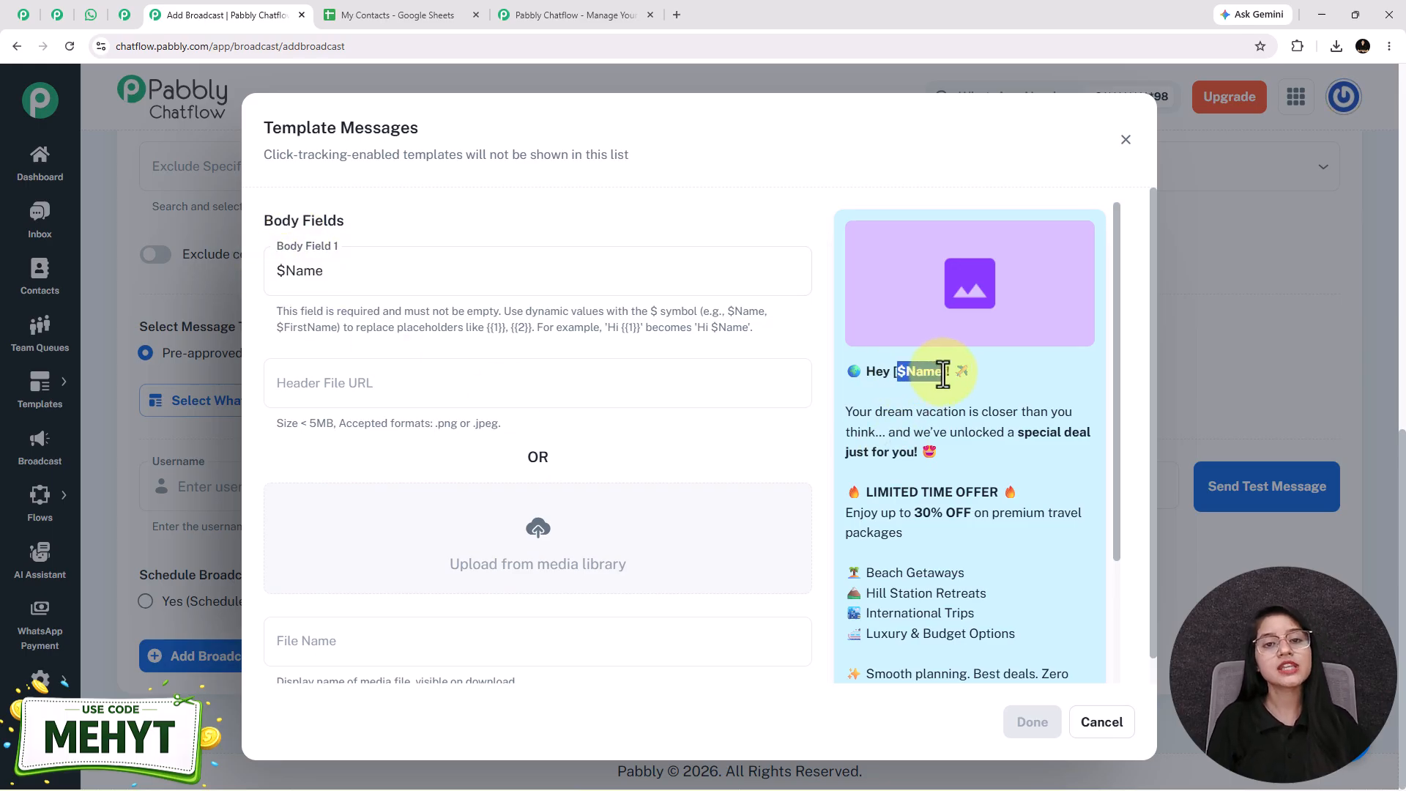
Step: Insert the 3-Day Dubai Trip image from the media library as the template's header file
{"action": "scroll", "coordinate": [550, 568], "scroll_direction": "down", "scroll_amount": 1}
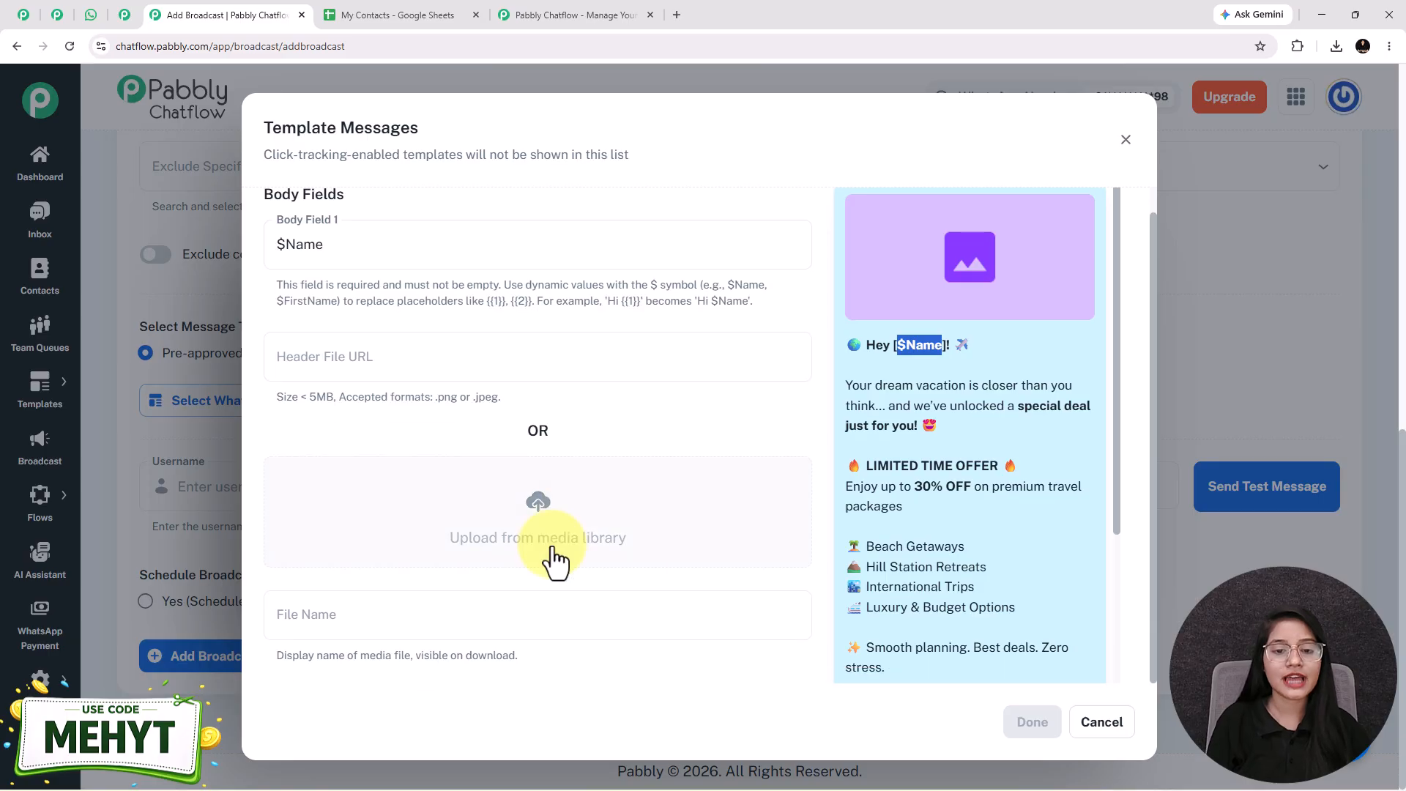
{"action": "left_click", "coordinate": [546, 505]}
{"action": "scroll", "coordinate": [840, 508], "scroll_direction": "down", "scroll_amount": 3}
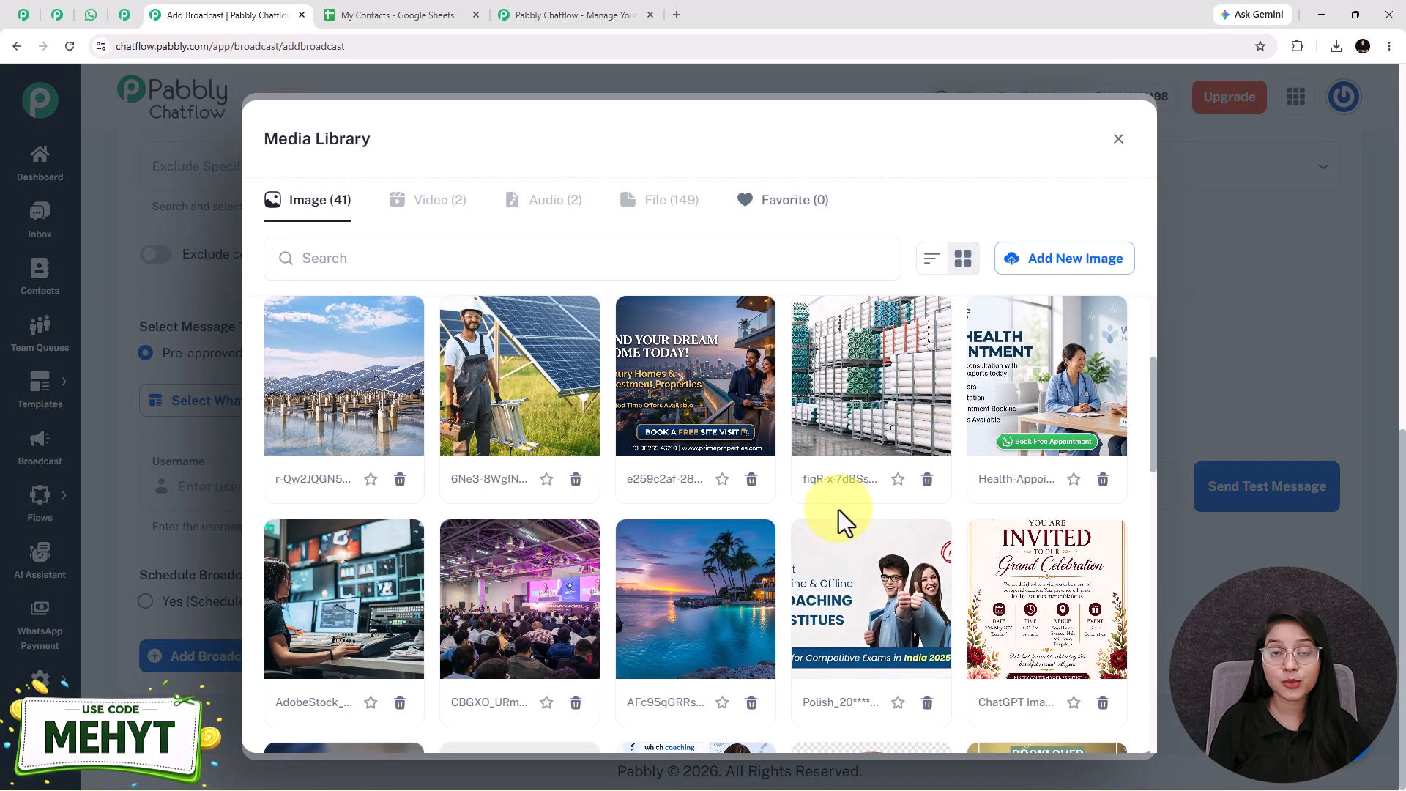
{"action": "scroll", "coordinate": [845, 522], "scroll_direction": "down", "scroll_amount": 3}
{"action": "scroll", "coordinate": [805, 571], "scroll_direction": "down", "scroll_amount": 5}
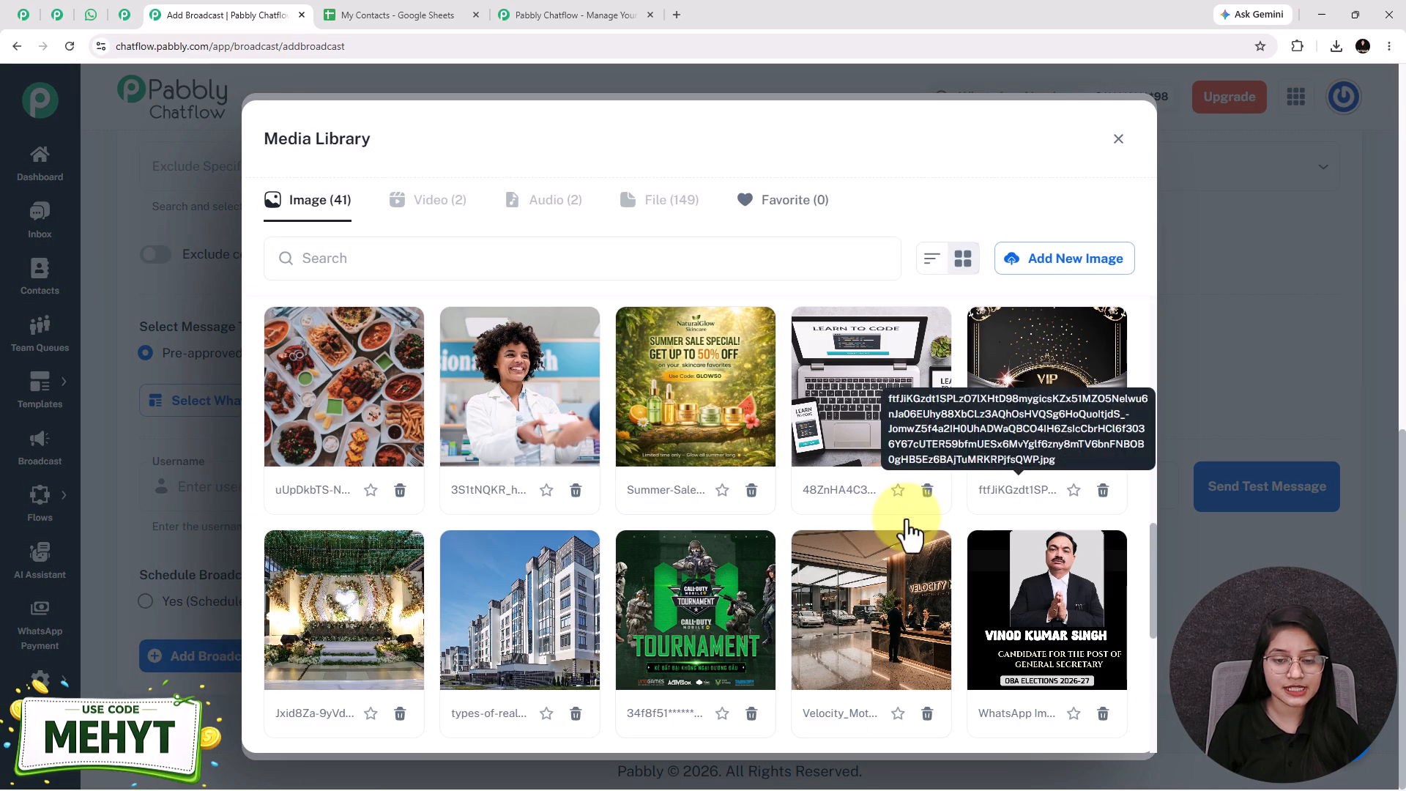
{"action": "scroll", "coordinate": [722, 650], "scroll_direction": "down", "scroll_amount": 5}
{"action": "left_click", "coordinate": [696, 389]}
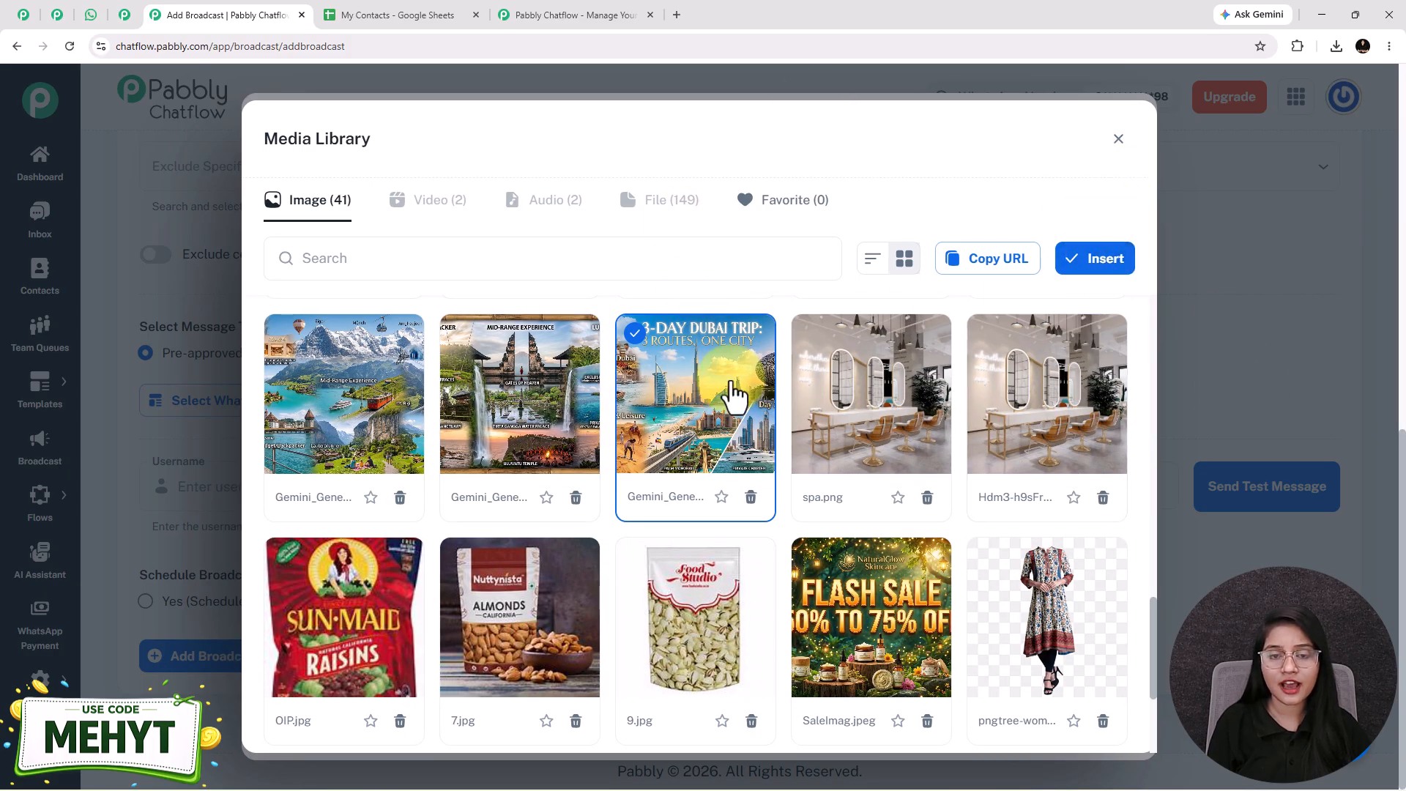
{"action": "left_click", "coordinate": [1099, 265]}
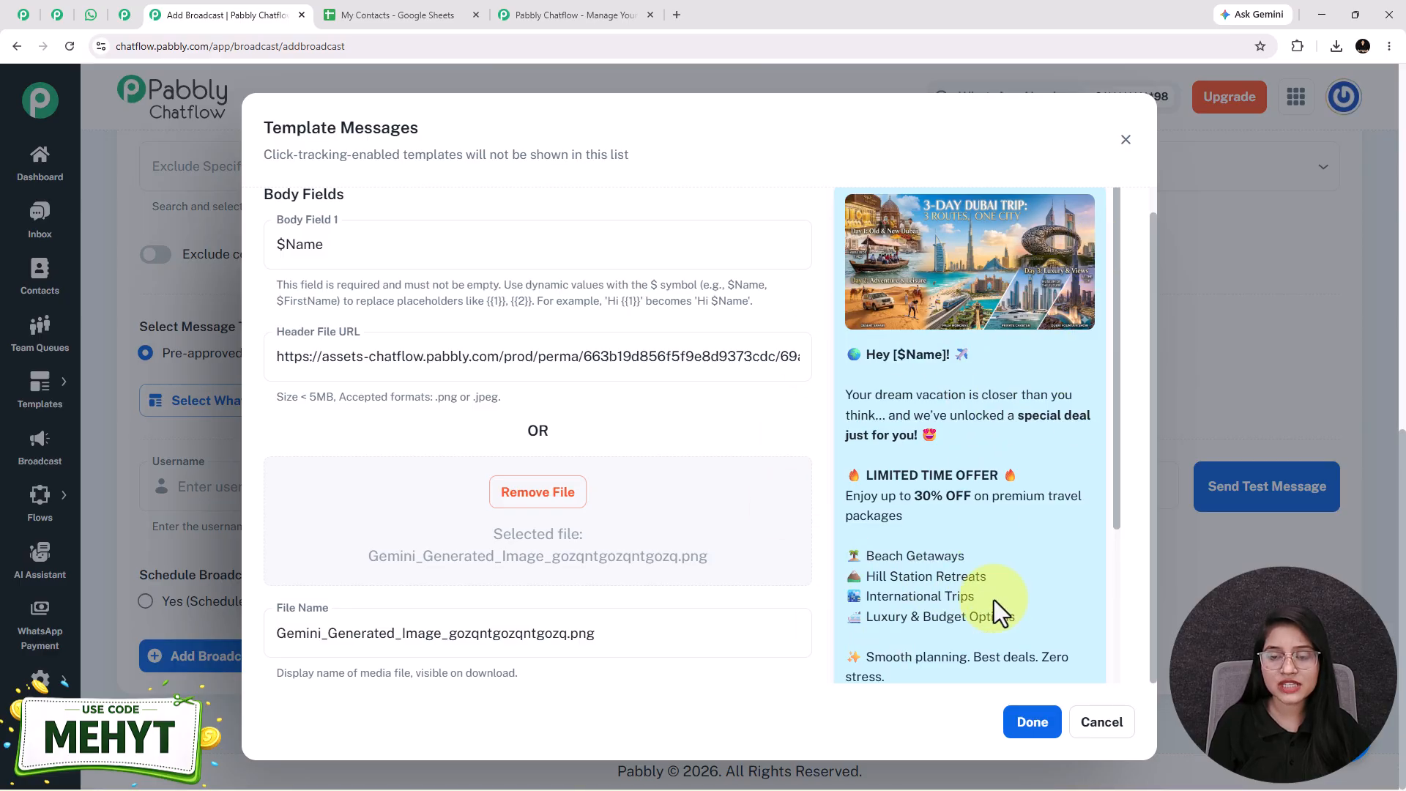
Step: Review the travel offer preview and apply the completed template to the broadcast
{"action": "scroll", "coordinate": [998, 608], "scroll_direction": "down", "scroll_amount": 1}
{"action": "scroll", "coordinate": [1003, 601], "scroll_direction": "down", "scroll_amount": 2}
{"action": "scroll", "coordinate": [935, 496], "scroll_direction": "up", "scroll_amount": 2}
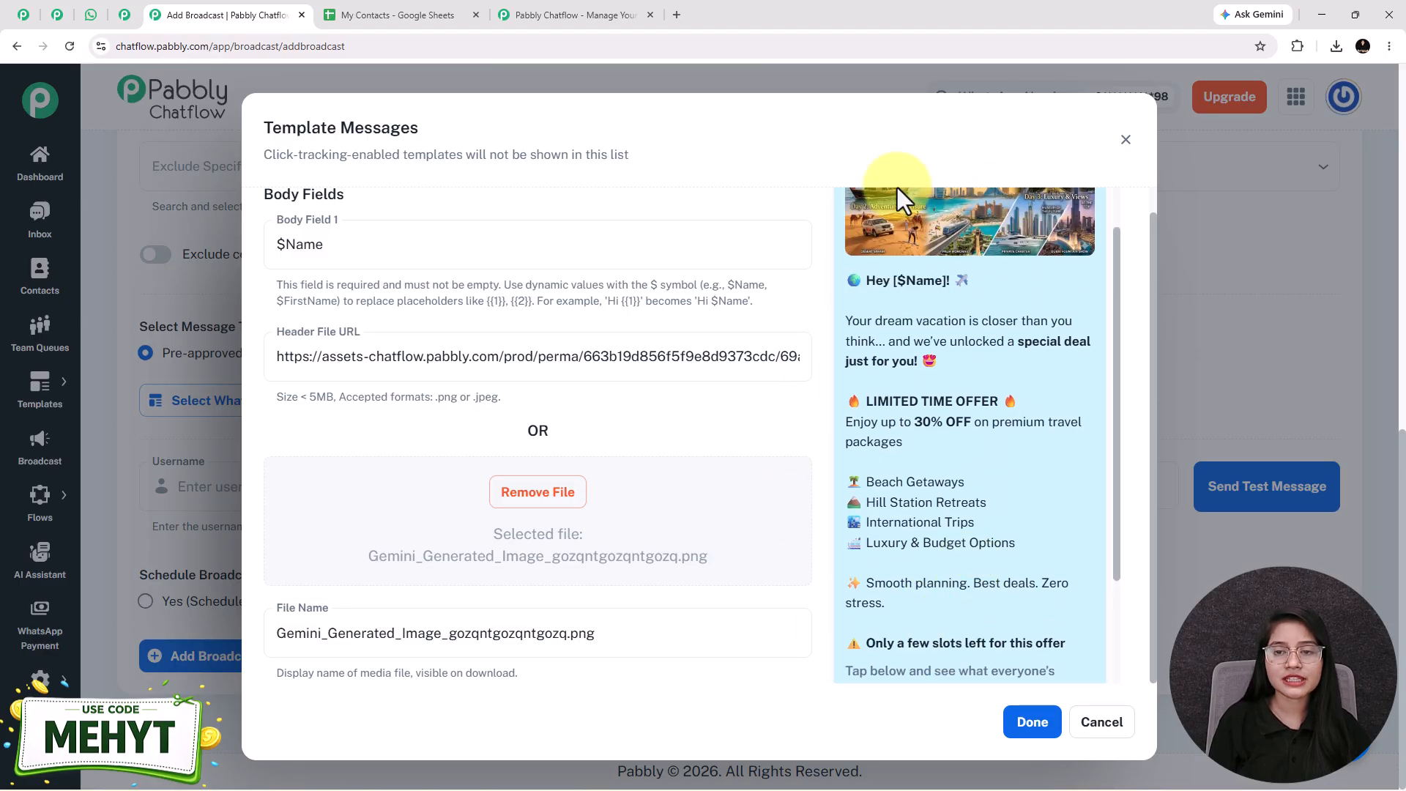
{"action": "scroll", "coordinate": [919, 385], "scroll_direction": "up", "scroll_amount": 1}
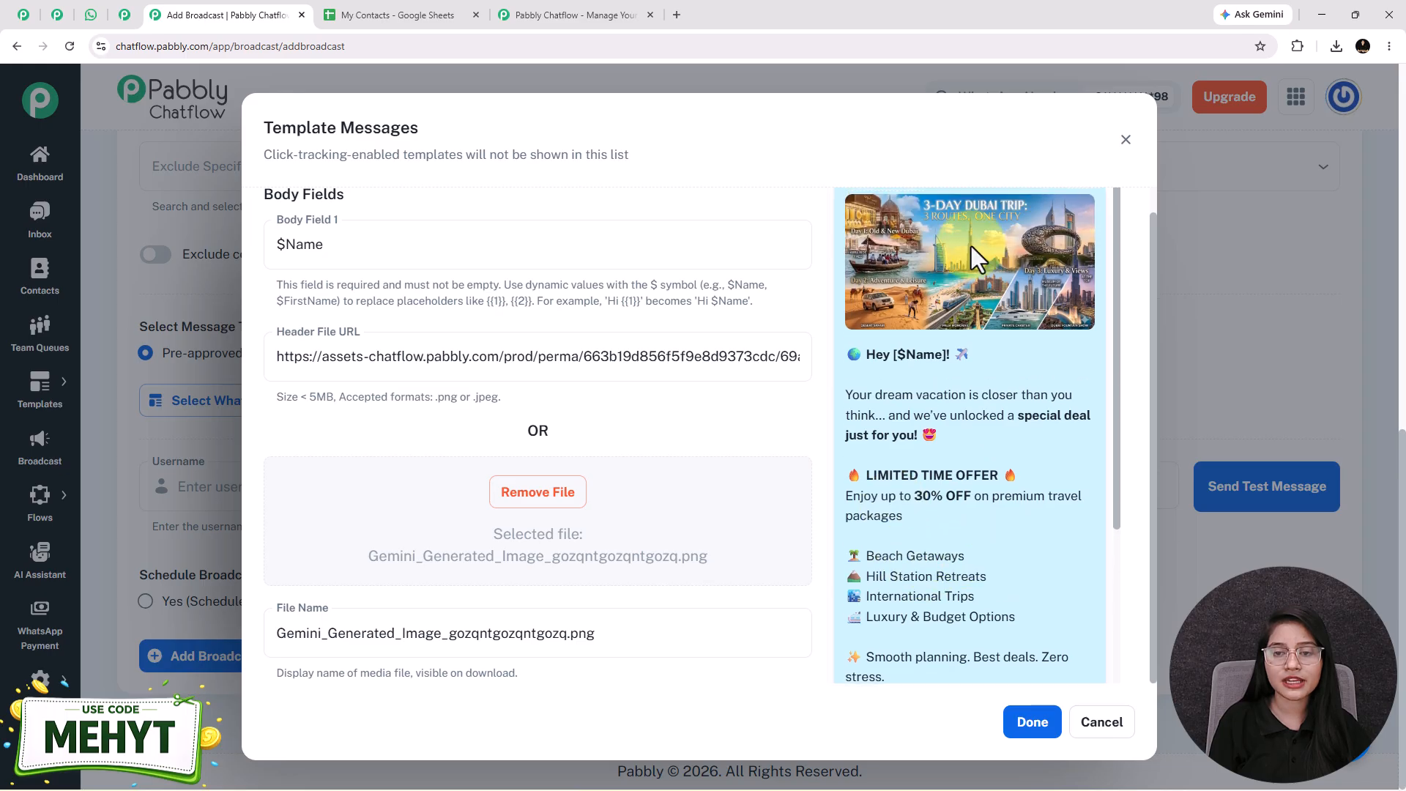
{"action": "left_click", "coordinate": [1040, 724]}
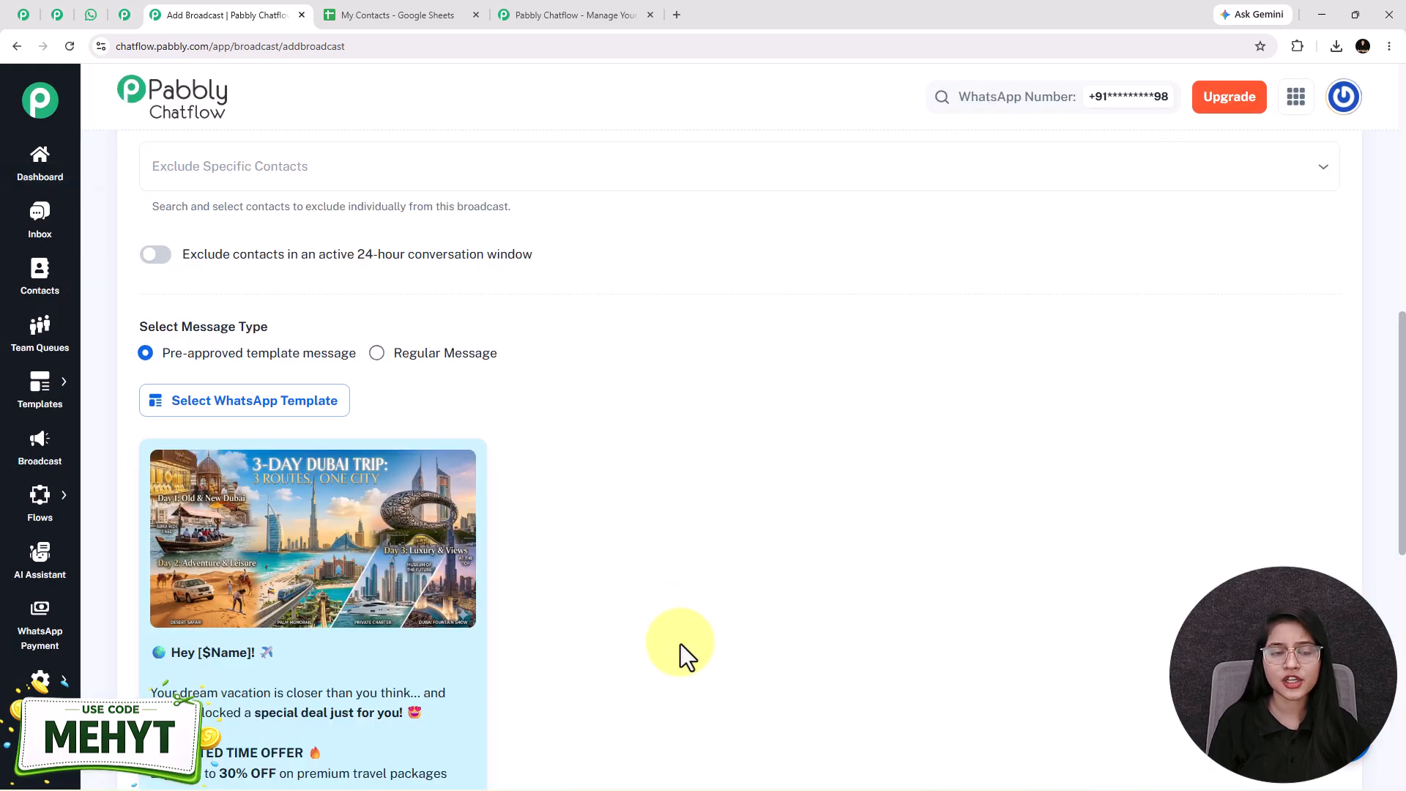
{"action": "scroll", "coordinate": [732, 533], "scroll_direction": "down", "scroll_amount": 3}
{"action": "scroll", "coordinate": [801, 471], "scroll_direction": "down", "scroll_amount": 2}
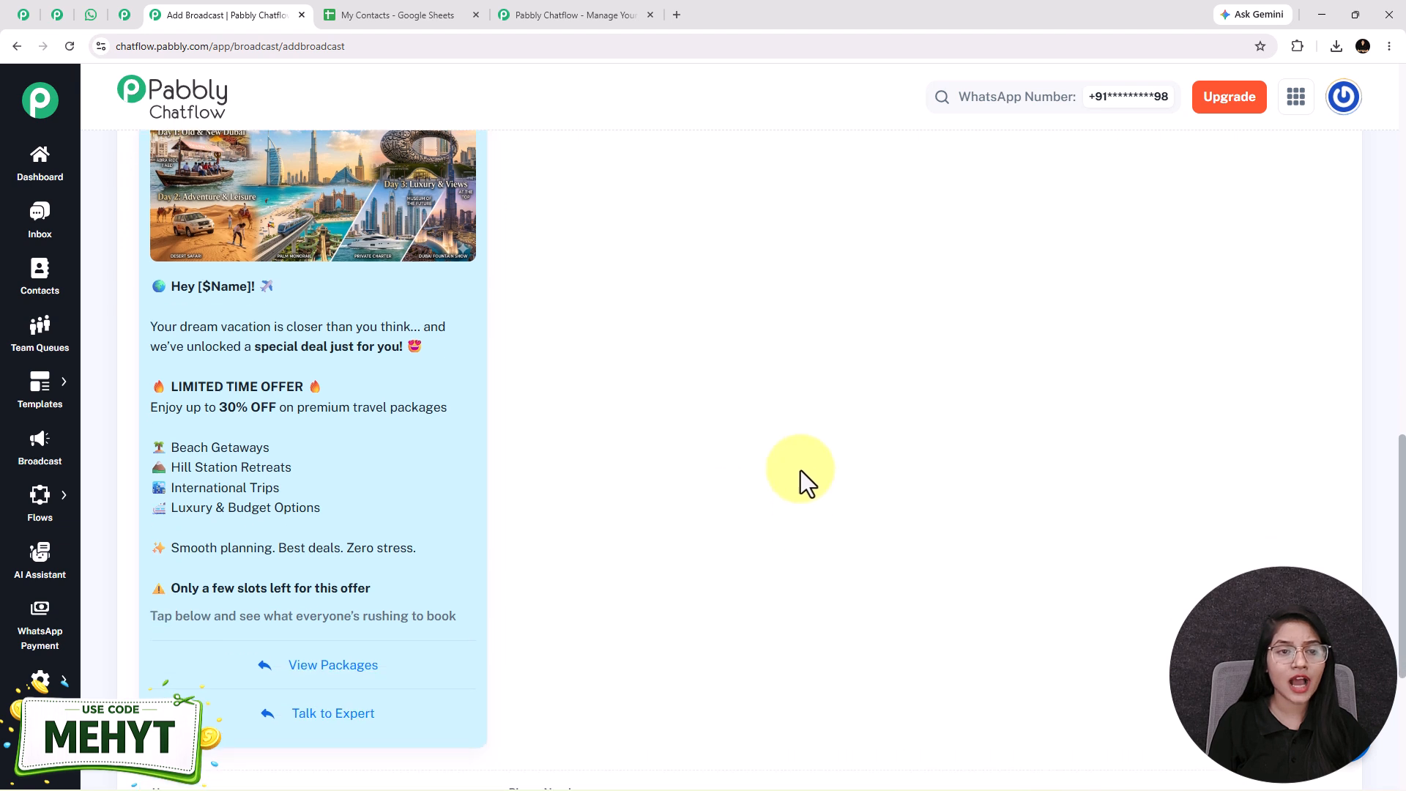
{"action": "scroll", "coordinate": [666, 267], "scroll_direction": "up", "scroll_amount": 1}
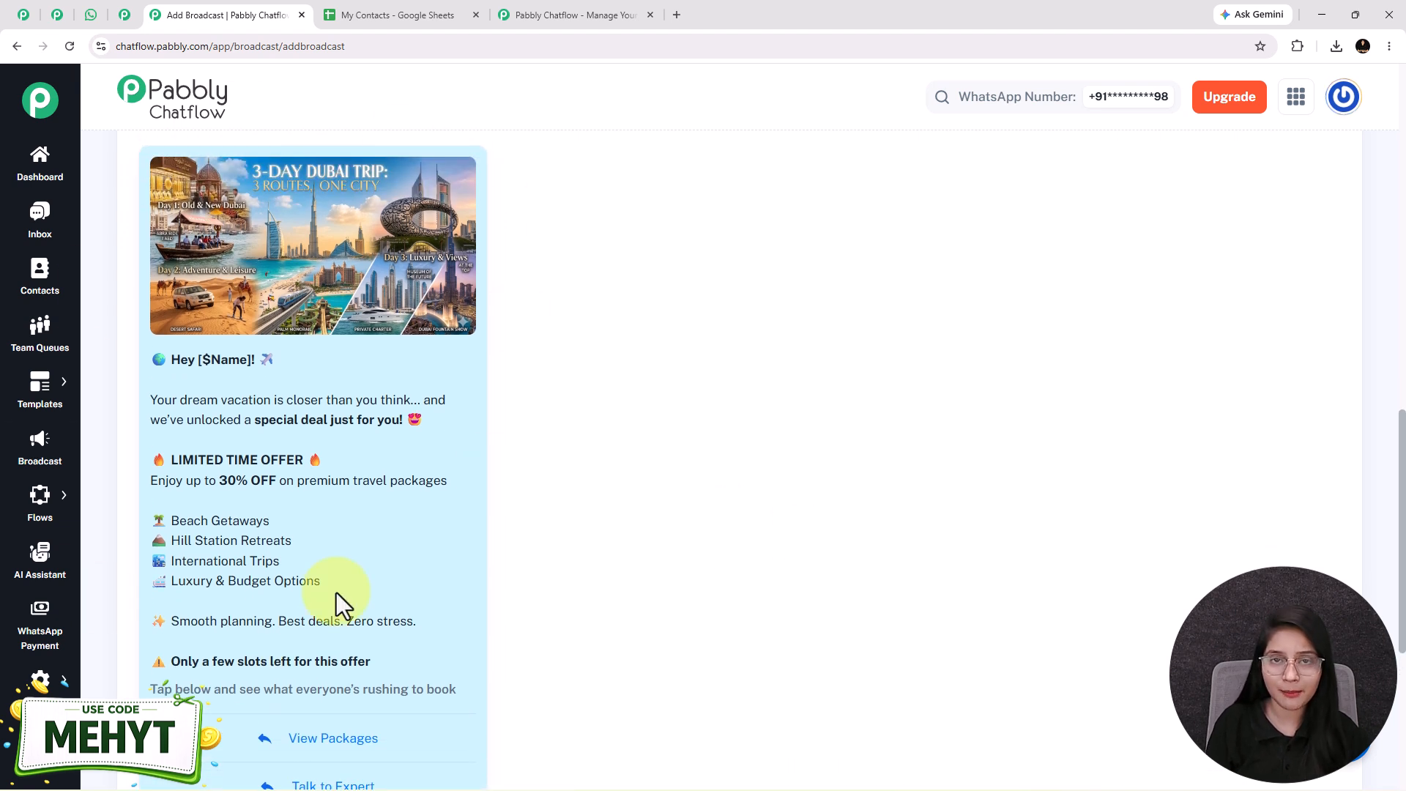
Step: Open the Templates list in a new tab to see where templates are added, and return to the broadcast form
{"action": "mouse_move", "coordinate": [22, 385]}
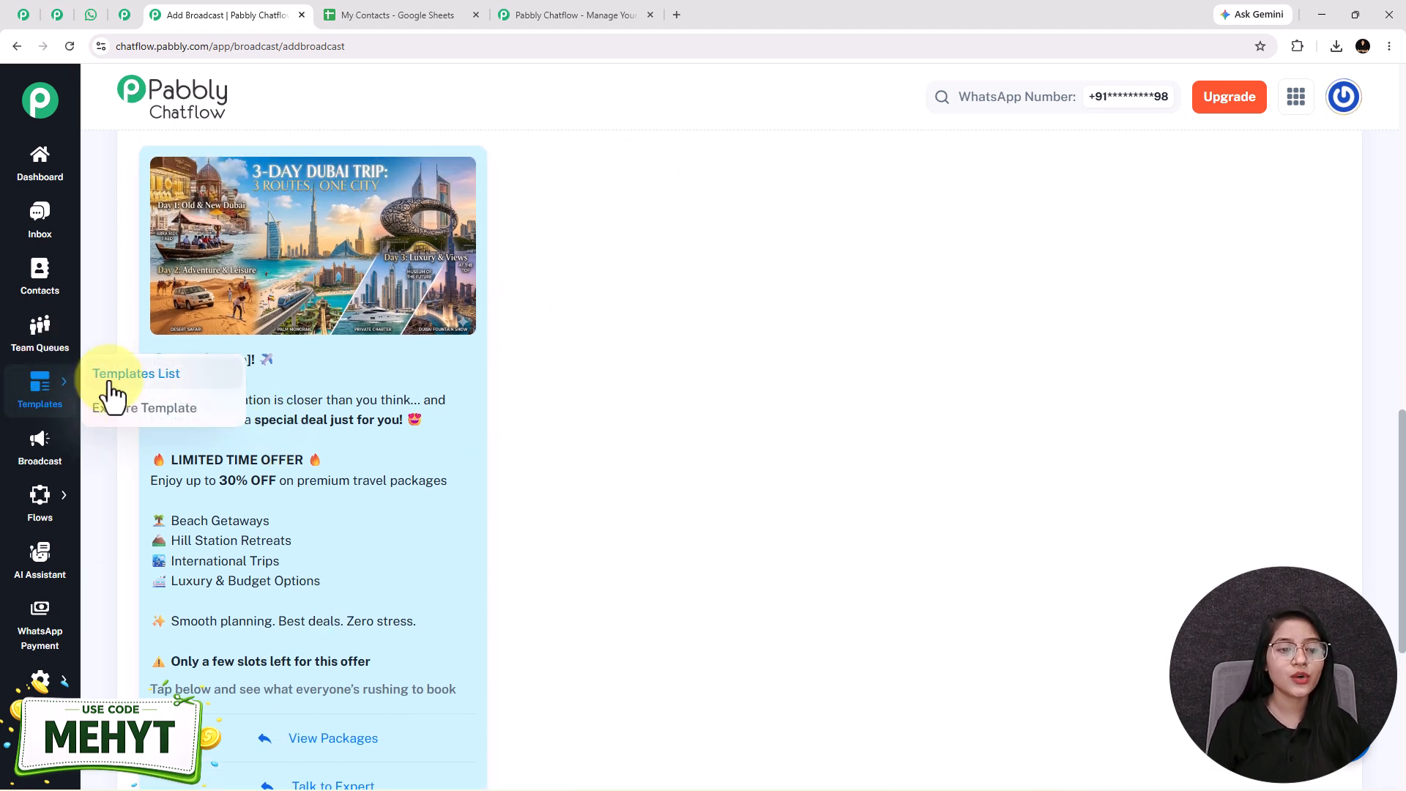
{"action": "right_click", "coordinate": [179, 384]}
{"action": "left_click", "coordinate": [209, 392]}
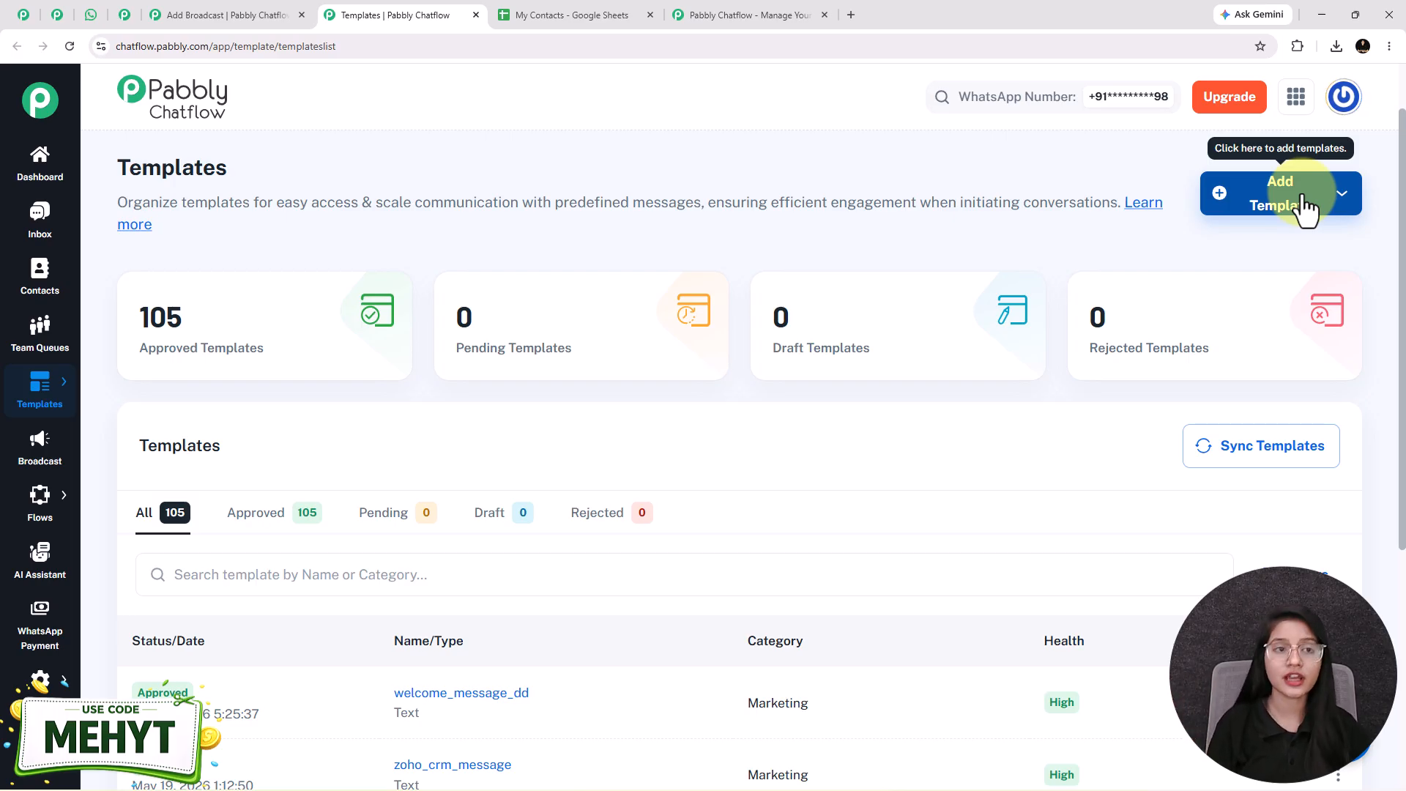
{"action": "left_click", "coordinate": [291, 13]}
Step: Send a test message of the broadcast with the username Test User and the recipient's mobile number
{"action": "scroll", "coordinate": [315, 557], "scroll_direction": "down", "scroll_amount": 4}
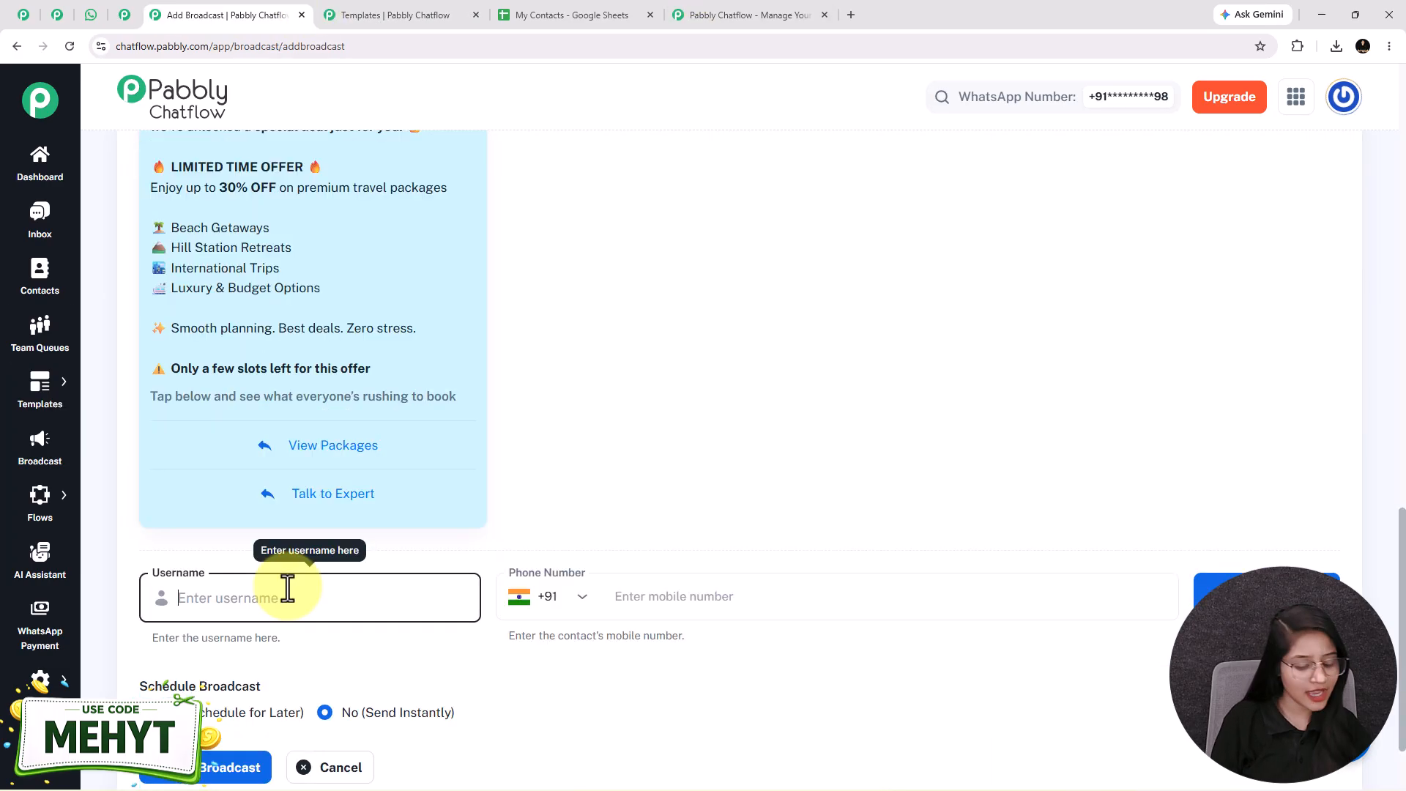
{"action": "type", "text": "Tw"}
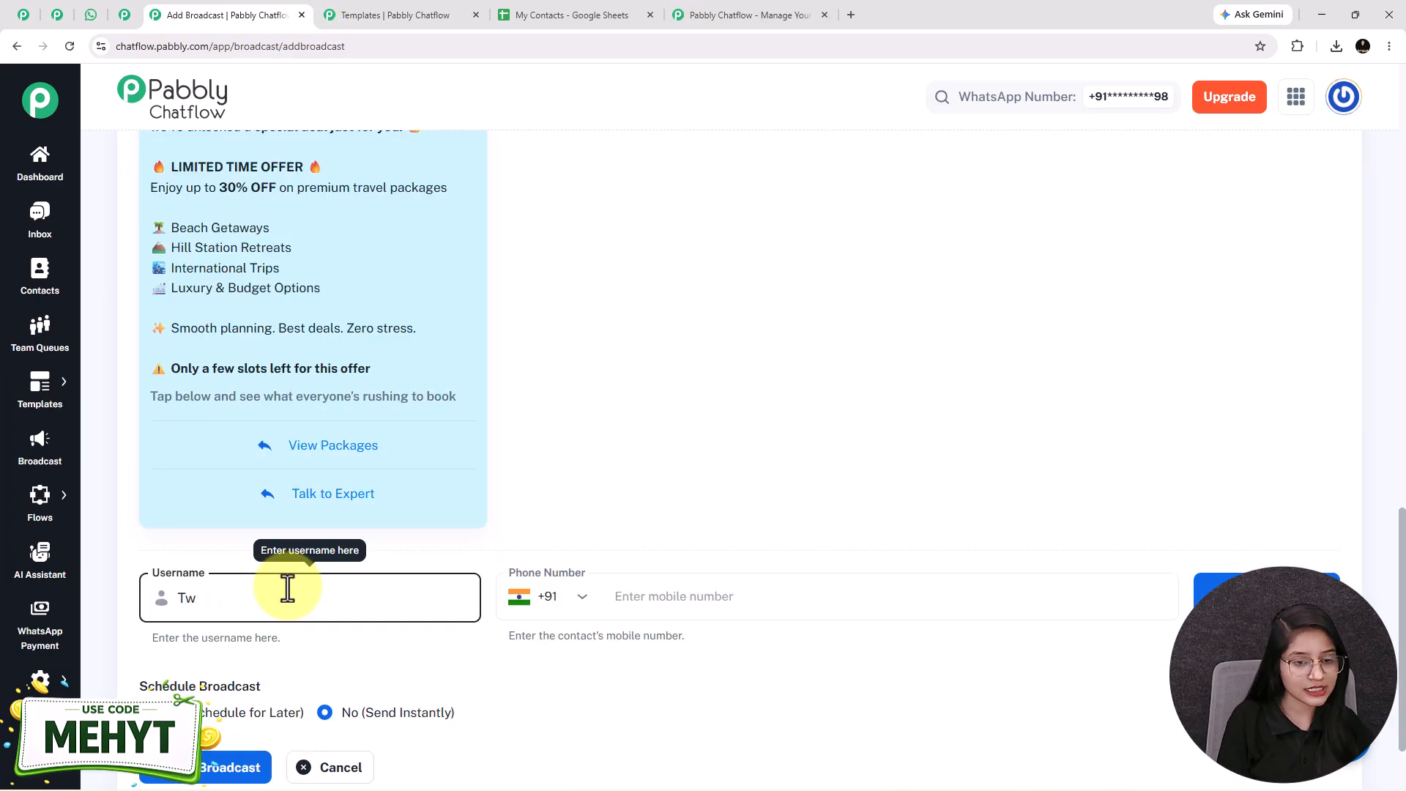
{"action": "type", "text": "et User"}
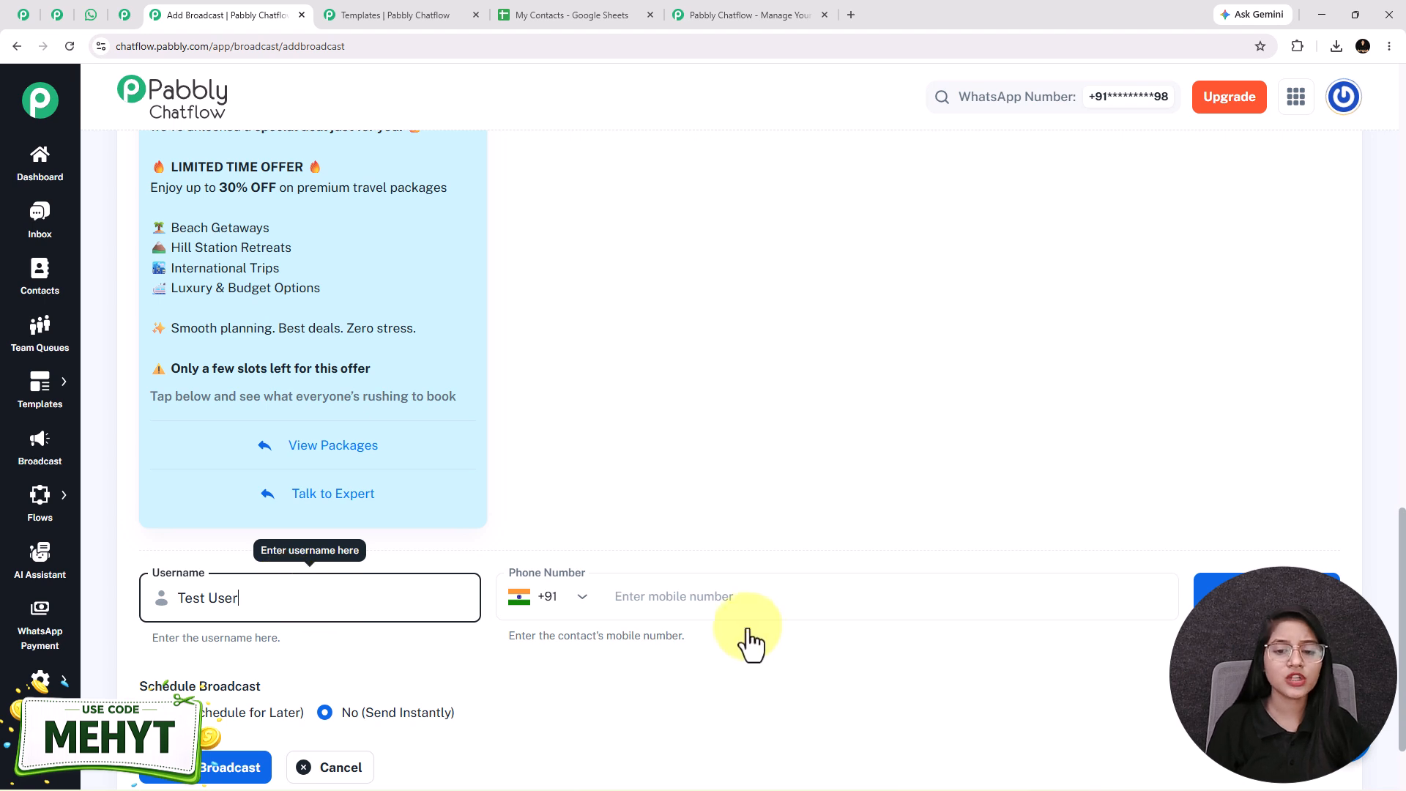
{"action": "scroll", "coordinate": [585, 615], "scroll_direction": "down", "scroll_amount": 1}
{"action": "left_click", "coordinate": [698, 532]}
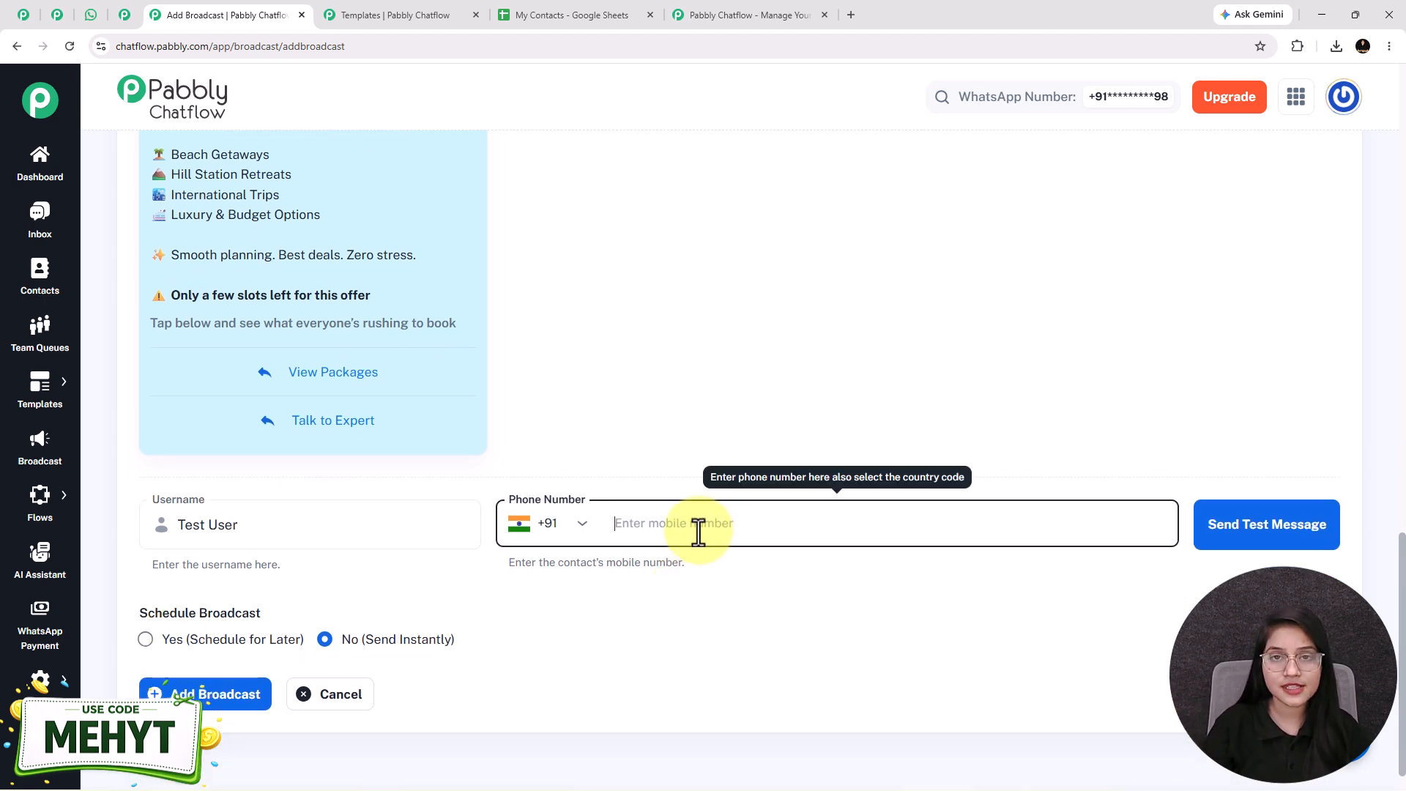
{"action": "left_click", "coordinate": [1260, 525]}
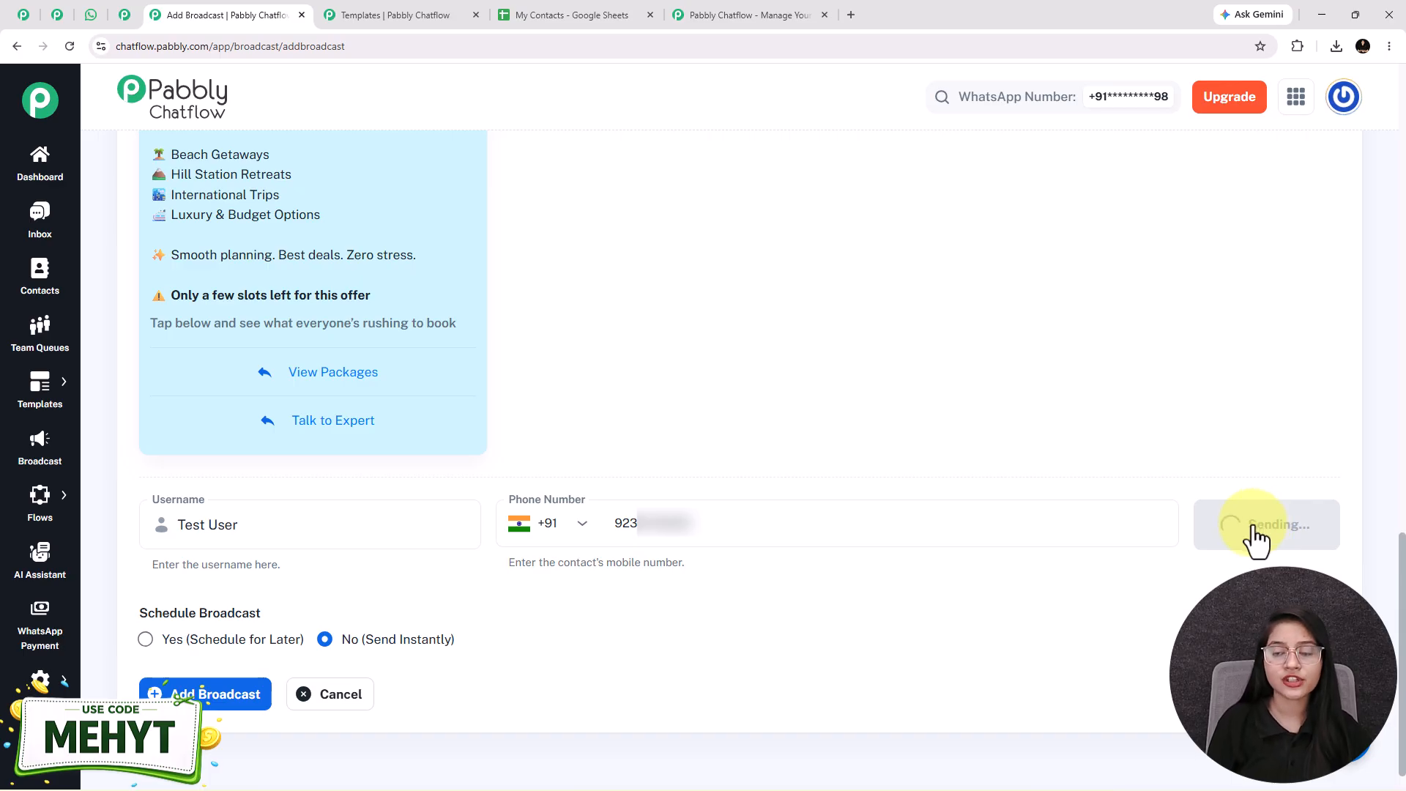
Step: Switch to WhatsApp Web and check the received test message in the Pabbly Chatflow Broadcast chat
{"action": "left_click_drag", "start_coordinate": [1235, 118], "coordinate": [1348, 118]}
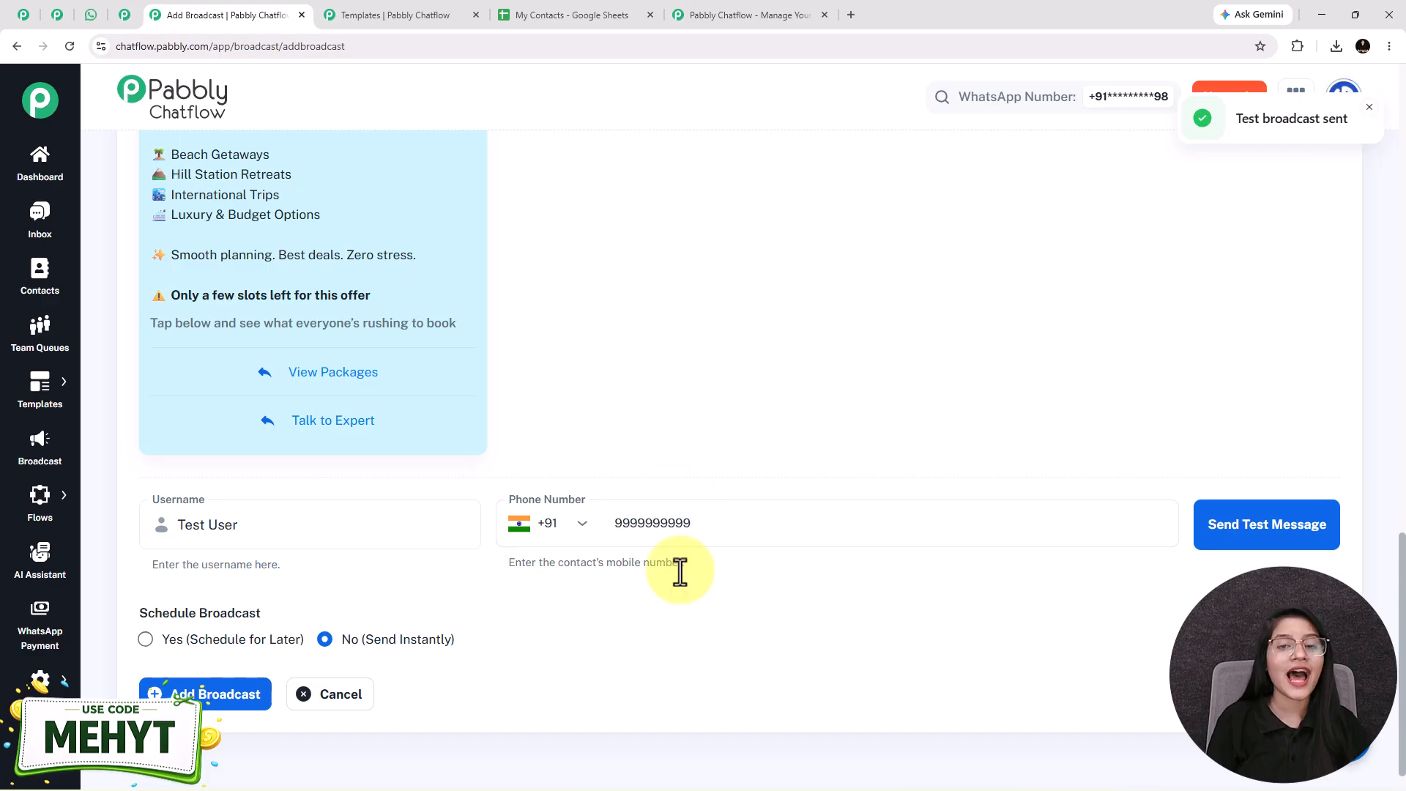
{"action": "left_click", "coordinate": [79, 16]}
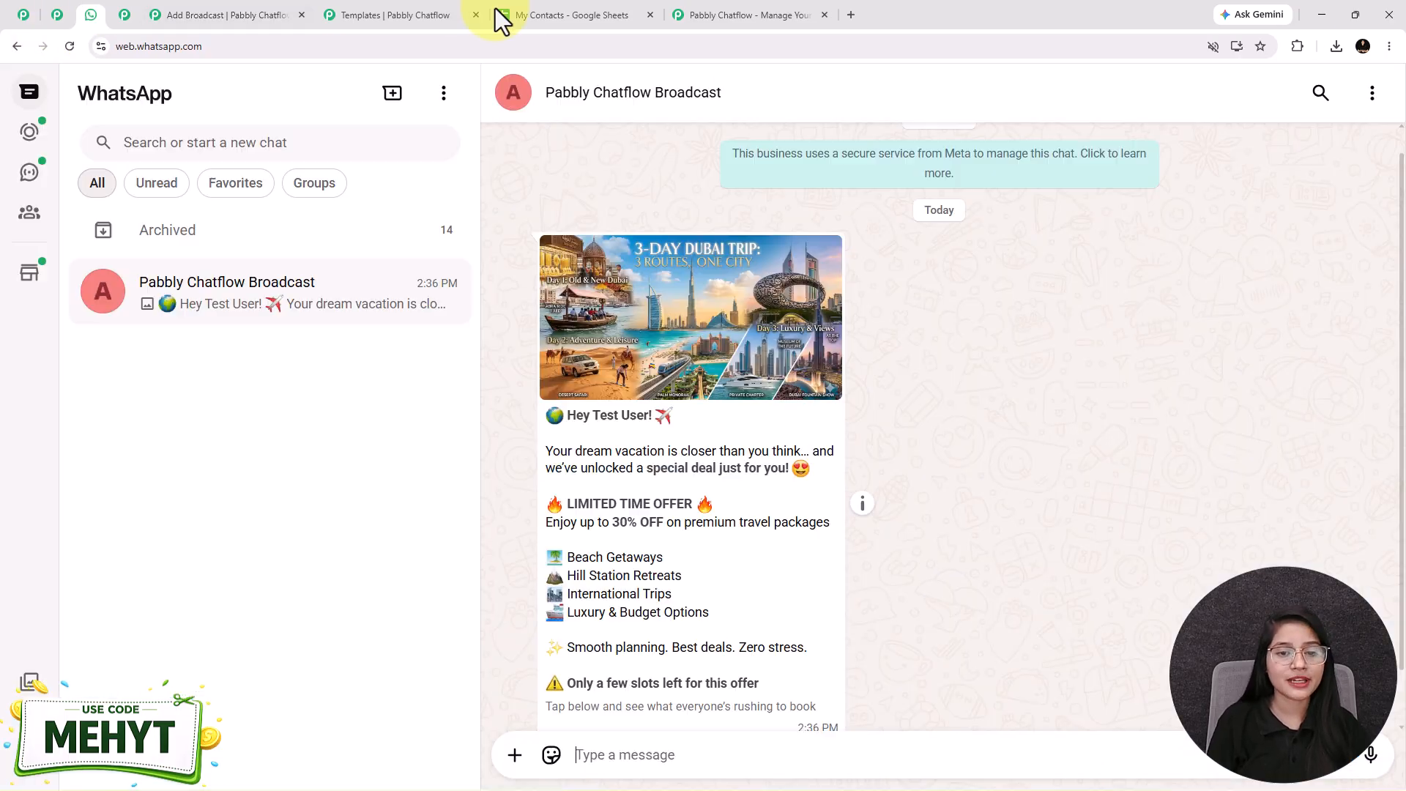
{"action": "scroll", "coordinate": [930, 447], "scroll_direction": "down", "scroll_amount": 2}
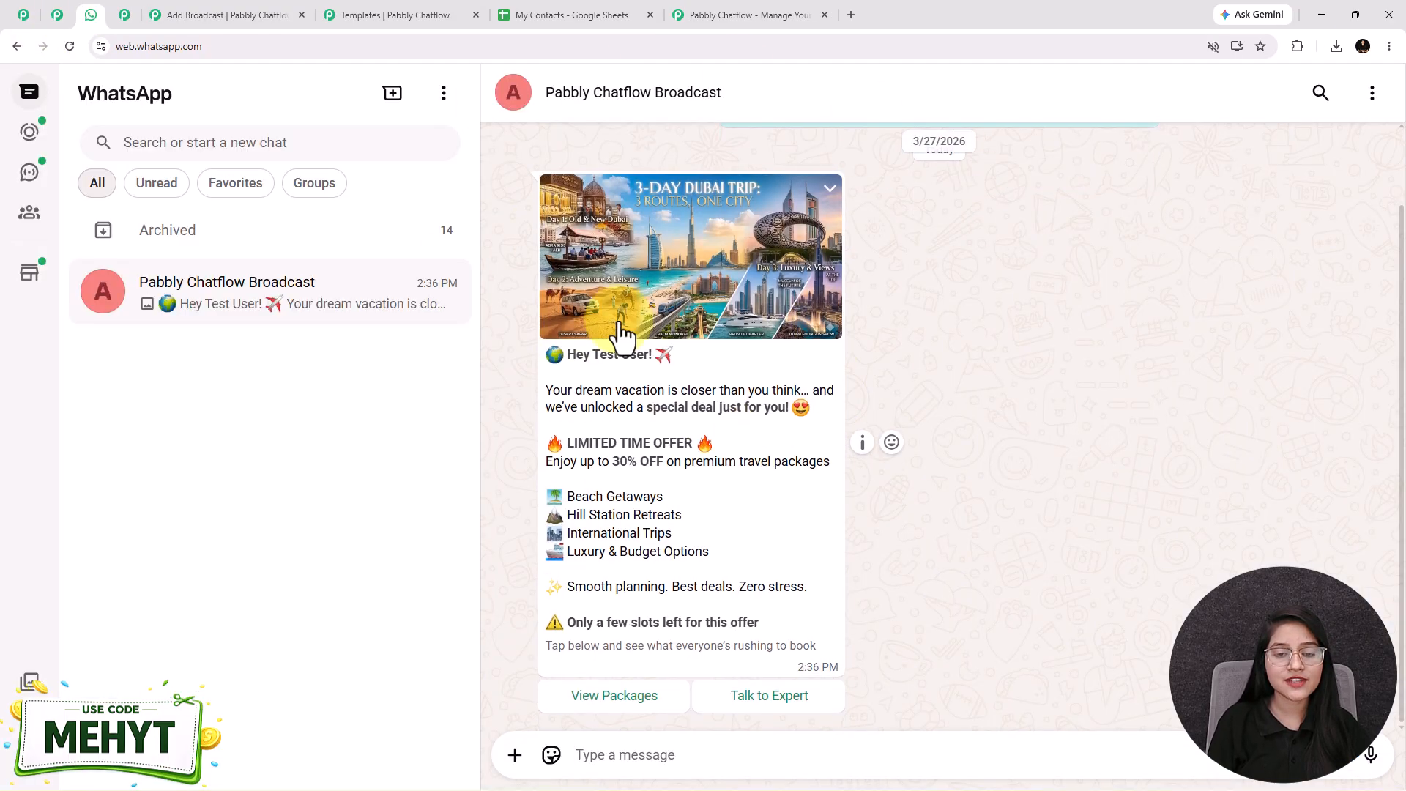
Step: Compare the received WhatsApp test message with the name variable in the exclusive_travel_offer template, and return to the broadcast form
{"action": "left_click_drag", "start_coordinate": [593, 355], "coordinate": [709, 367]}
{"action": "left_click", "coordinate": [604, 430]}
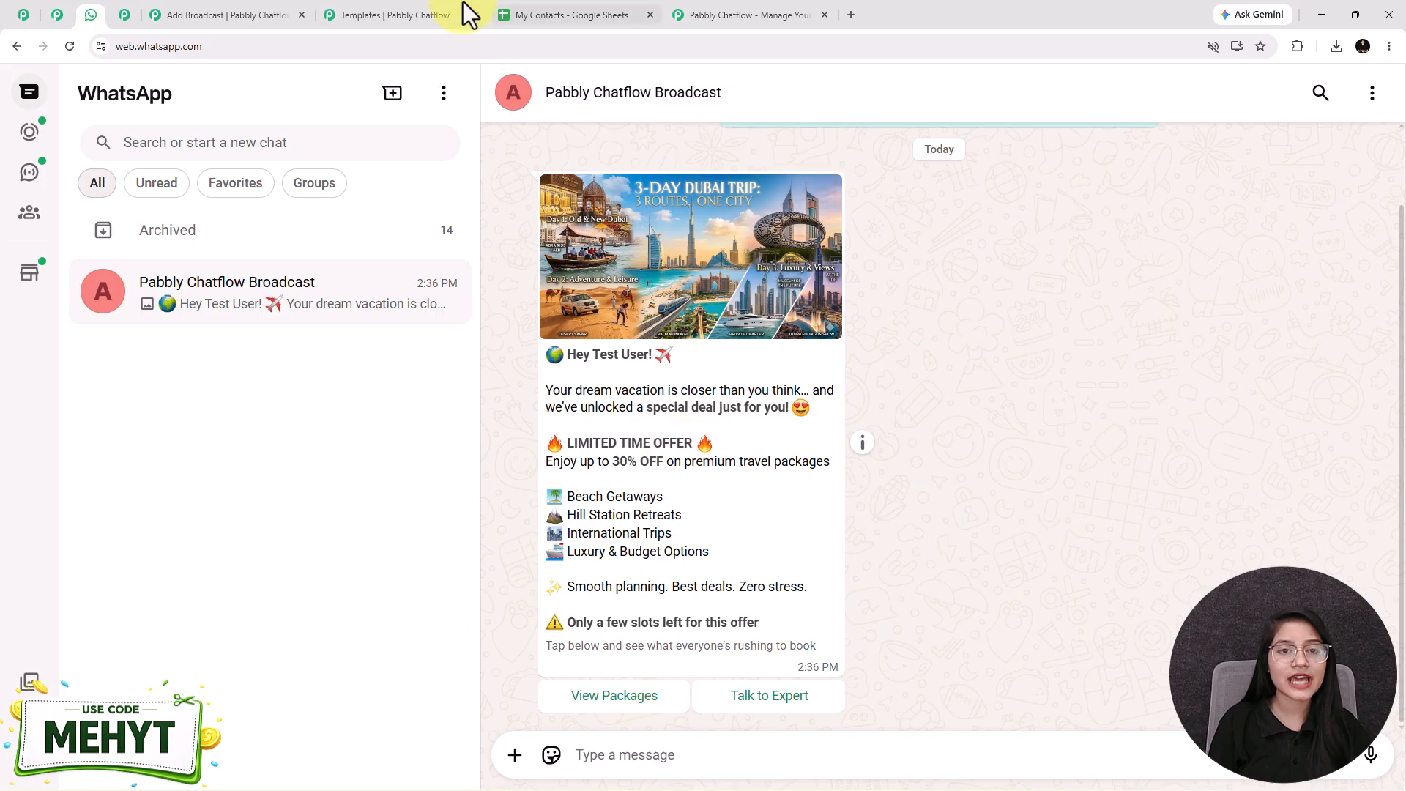
{"action": "left_click", "coordinate": [439, 14]}
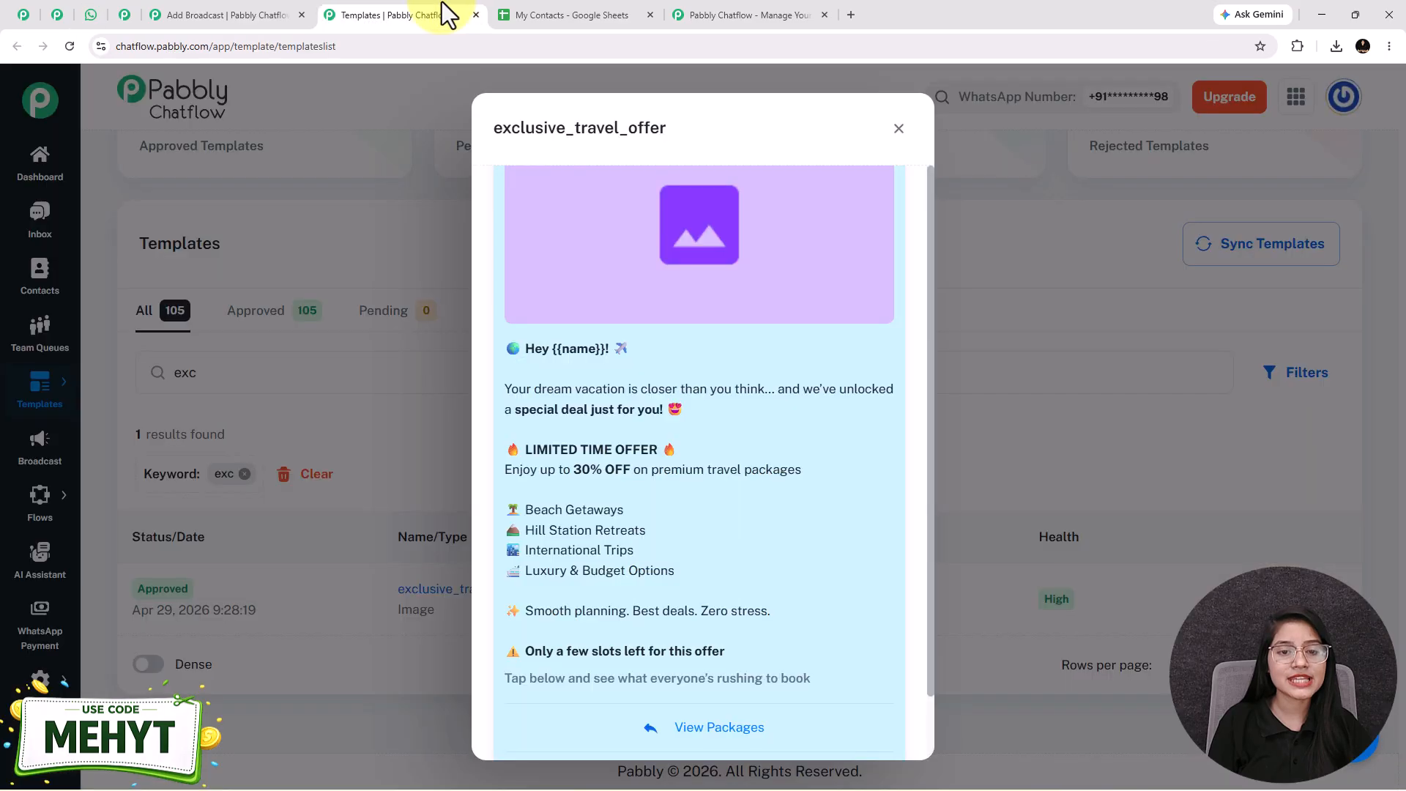
{"action": "left_click", "coordinate": [90, 14]}
{"action": "left_click", "coordinate": [219, 15]}
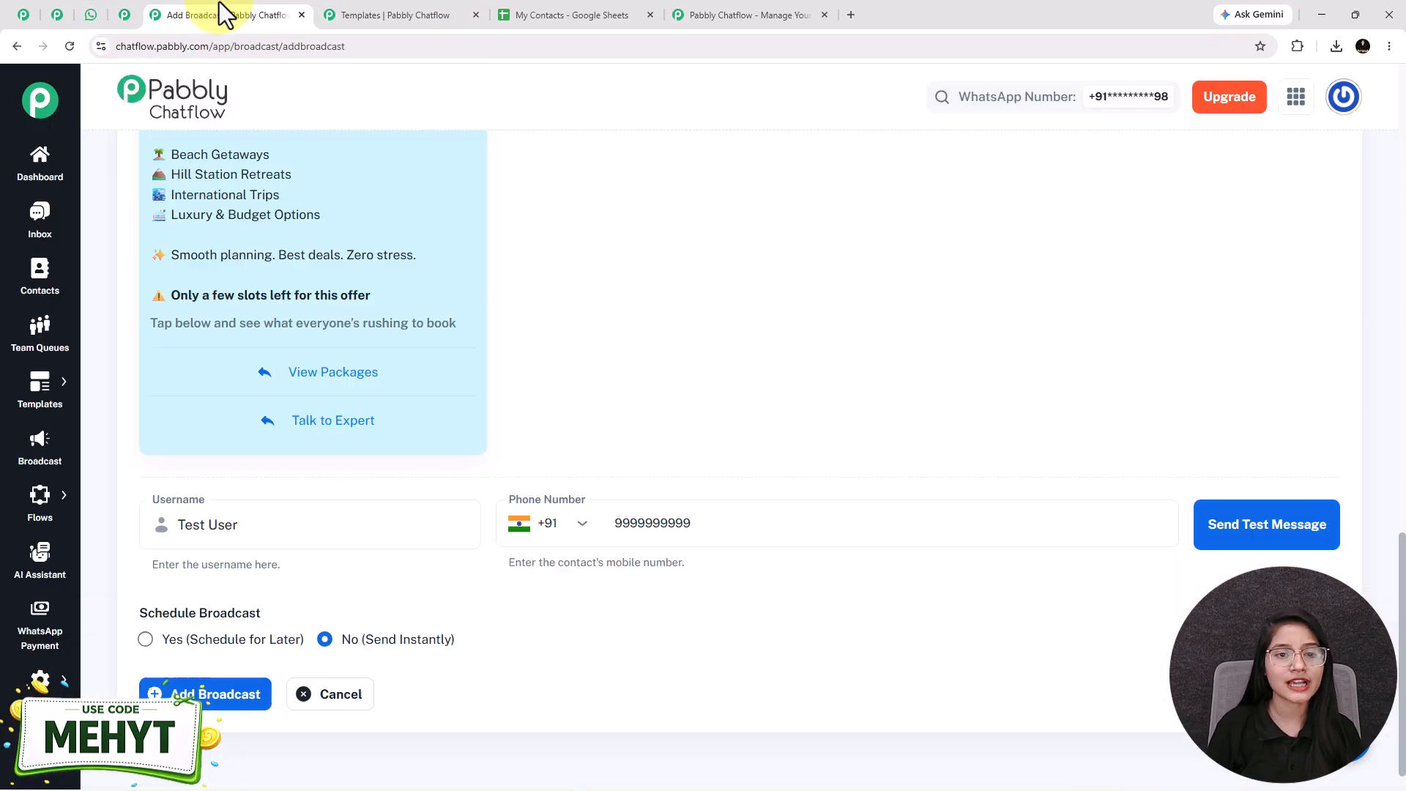
Step: Examine the Schedule Broadcast options for scheduling for later and sending instantly
{"action": "scroll", "coordinate": [804, 490], "scroll_direction": "down", "scroll_amount": 1}
{"action": "left_click_drag", "start_coordinate": [270, 574], "coordinate": [131, 578]}
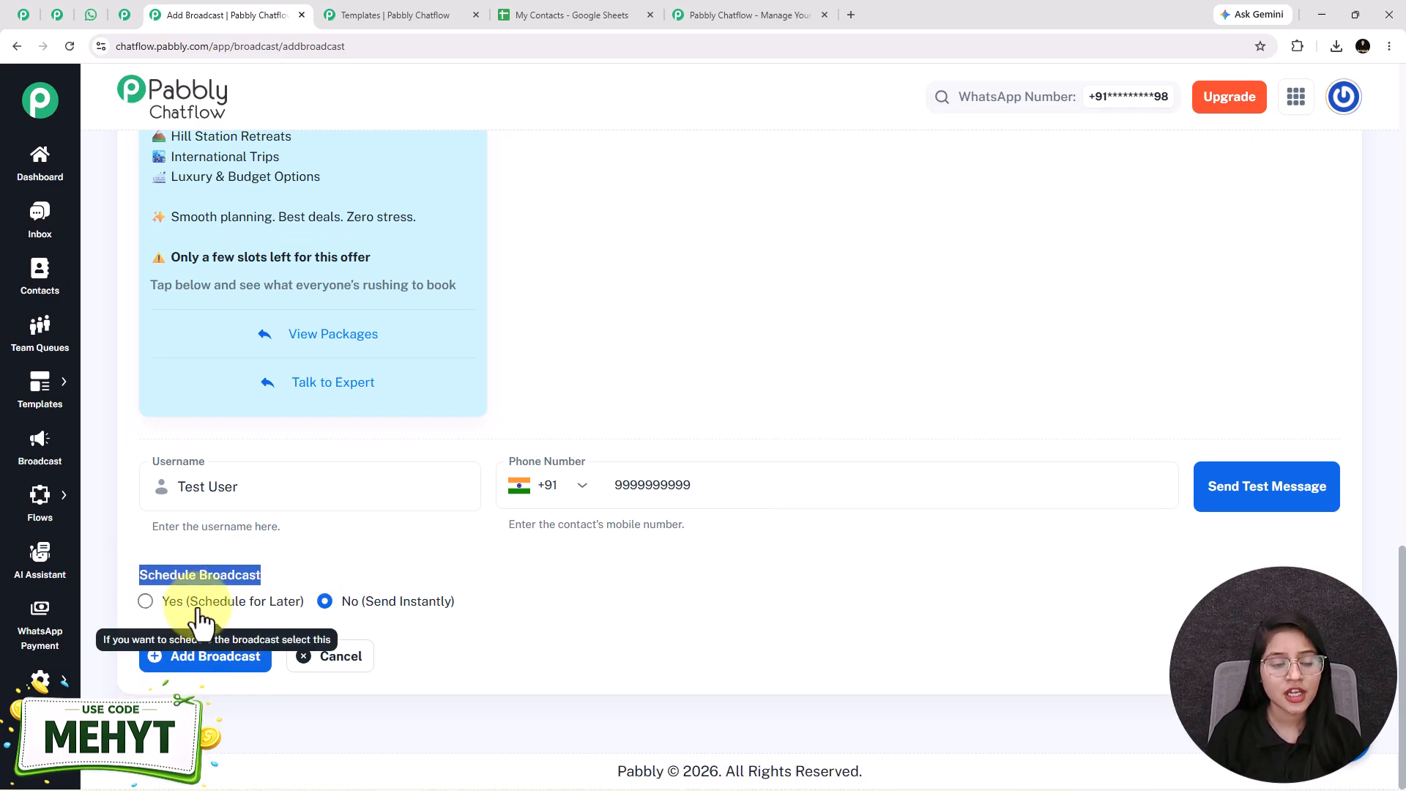
{"action": "left_click", "coordinate": [176, 601]}
{"action": "left_click", "coordinate": [325, 601]}
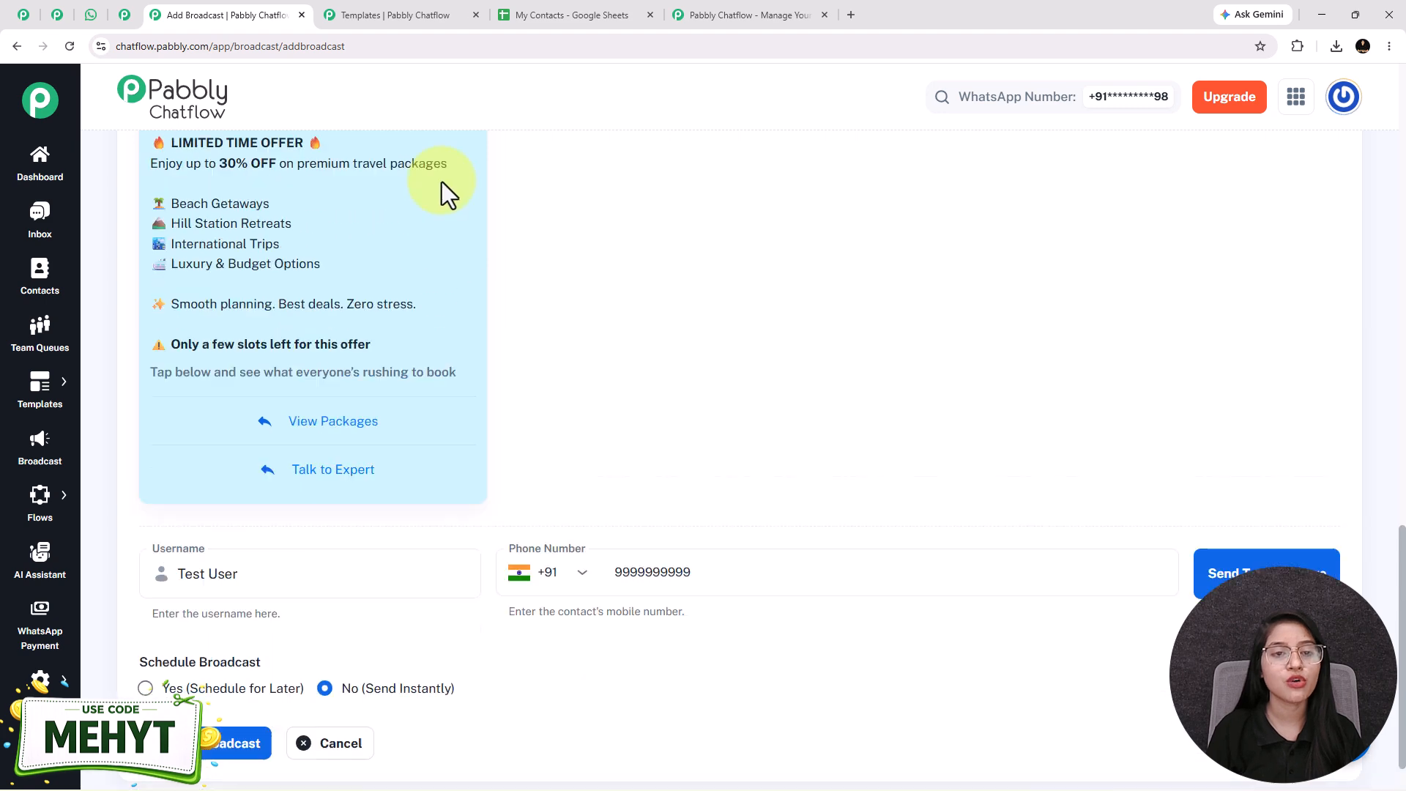
{"action": "scroll", "coordinate": [441, 181], "scroll_direction": "up", "scroll_amount": 7}
{"action": "scroll", "coordinate": [441, 562], "scroll_direction": "down", "scroll_amount": 3}
{"action": "scroll", "coordinate": [441, 562], "scroll_direction": "down", "scroll_amount": 5}
{"action": "left_click_drag", "start_coordinate": [401, 618], "coordinate": [248, 640]}
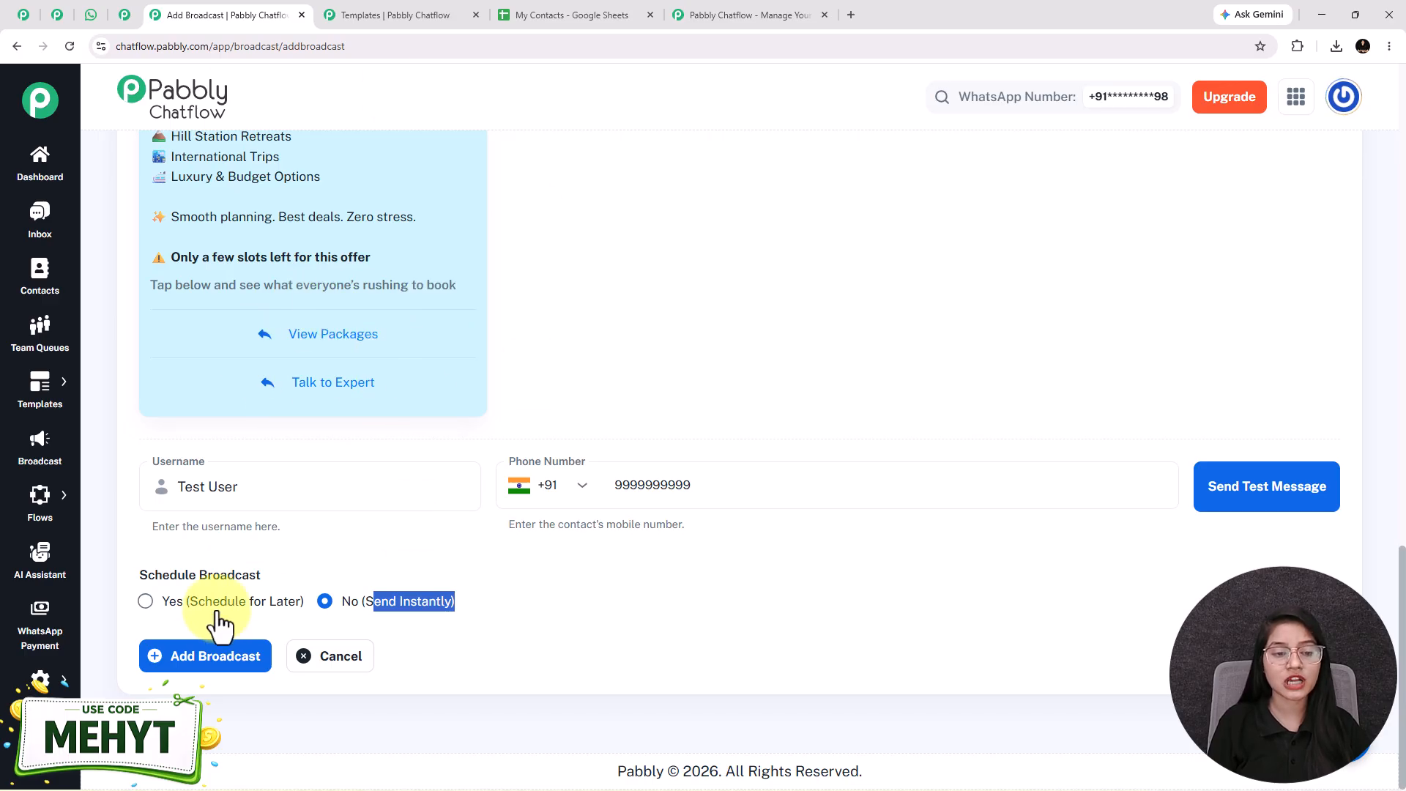
Step: Schedule the broadcast for later, with the date and time set to 05/30/2026 02:00 PM
{"action": "left_click", "coordinate": [145, 602]}
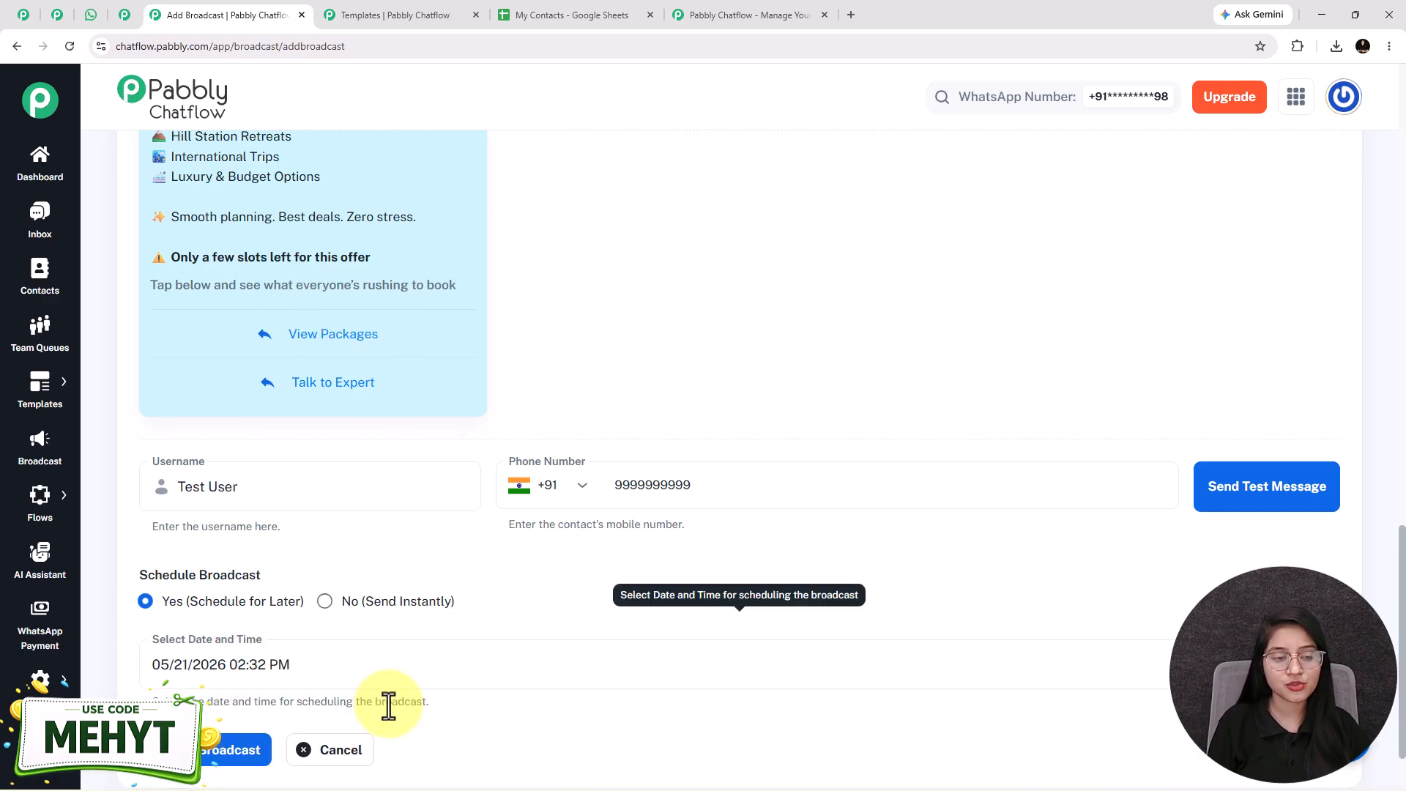
{"action": "left_click", "coordinate": [487, 672]}
{"action": "left_click", "coordinate": [1319, 664]}
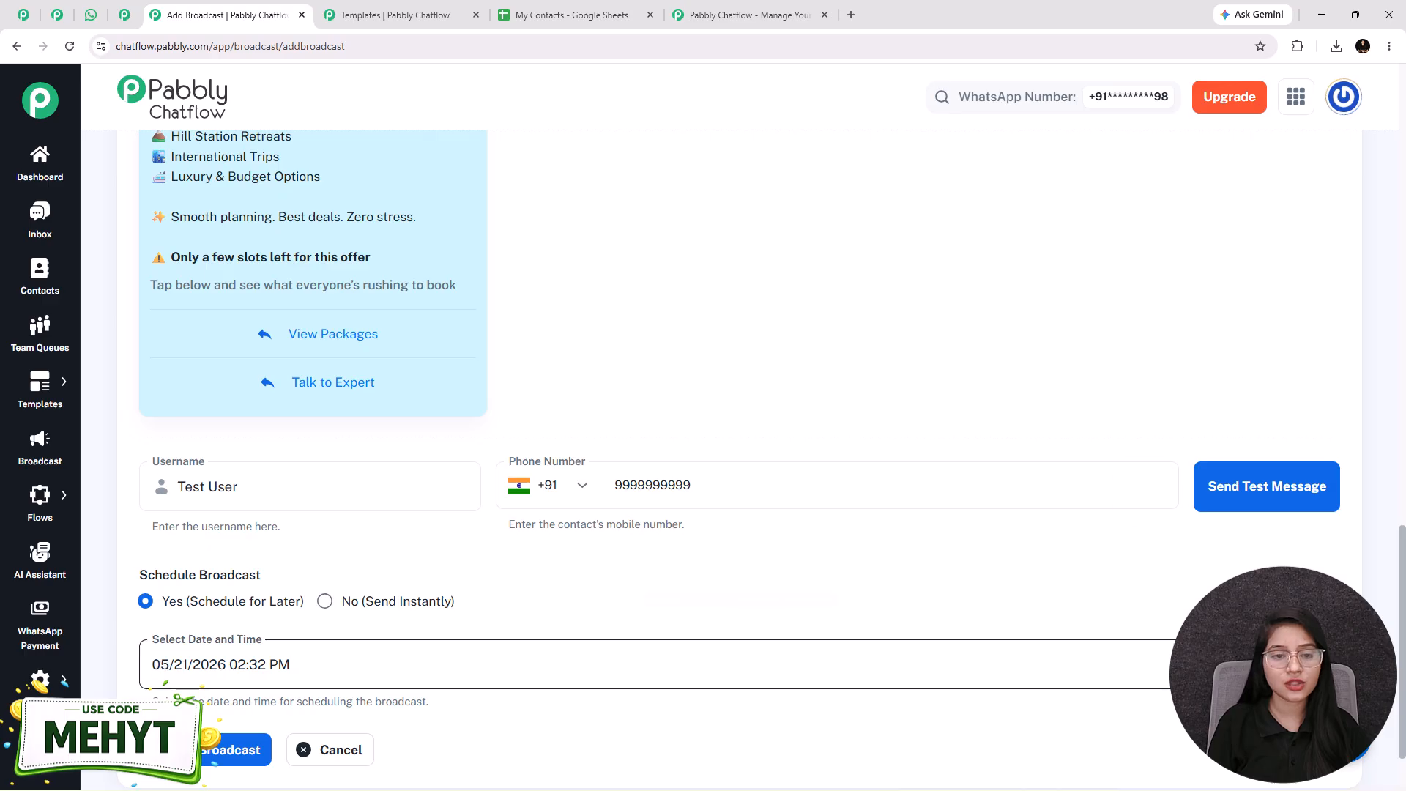
{"action": "left_click", "coordinate": [395, 500]}
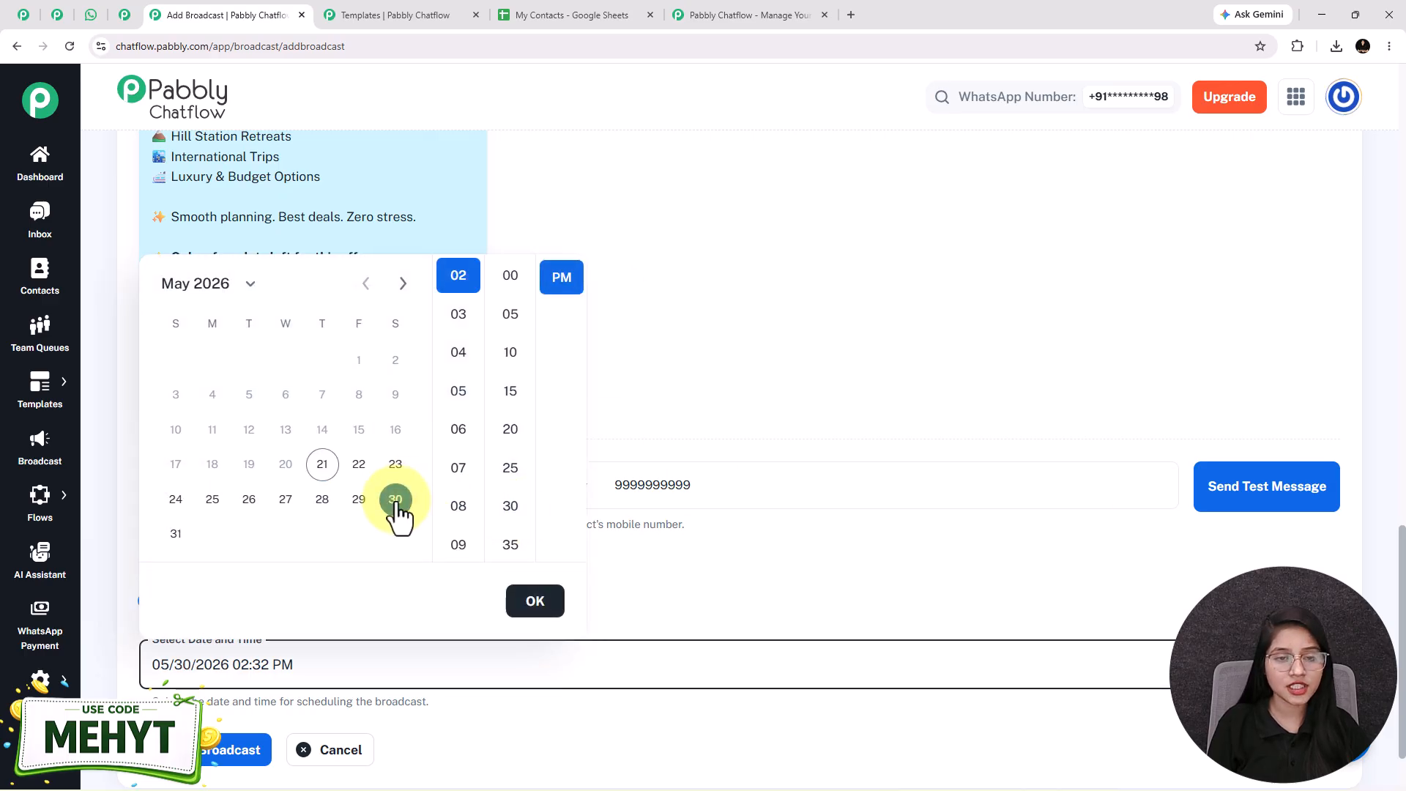
{"action": "left_click", "coordinate": [511, 275]}
{"action": "left_click", "coordinate": [529, 602]}
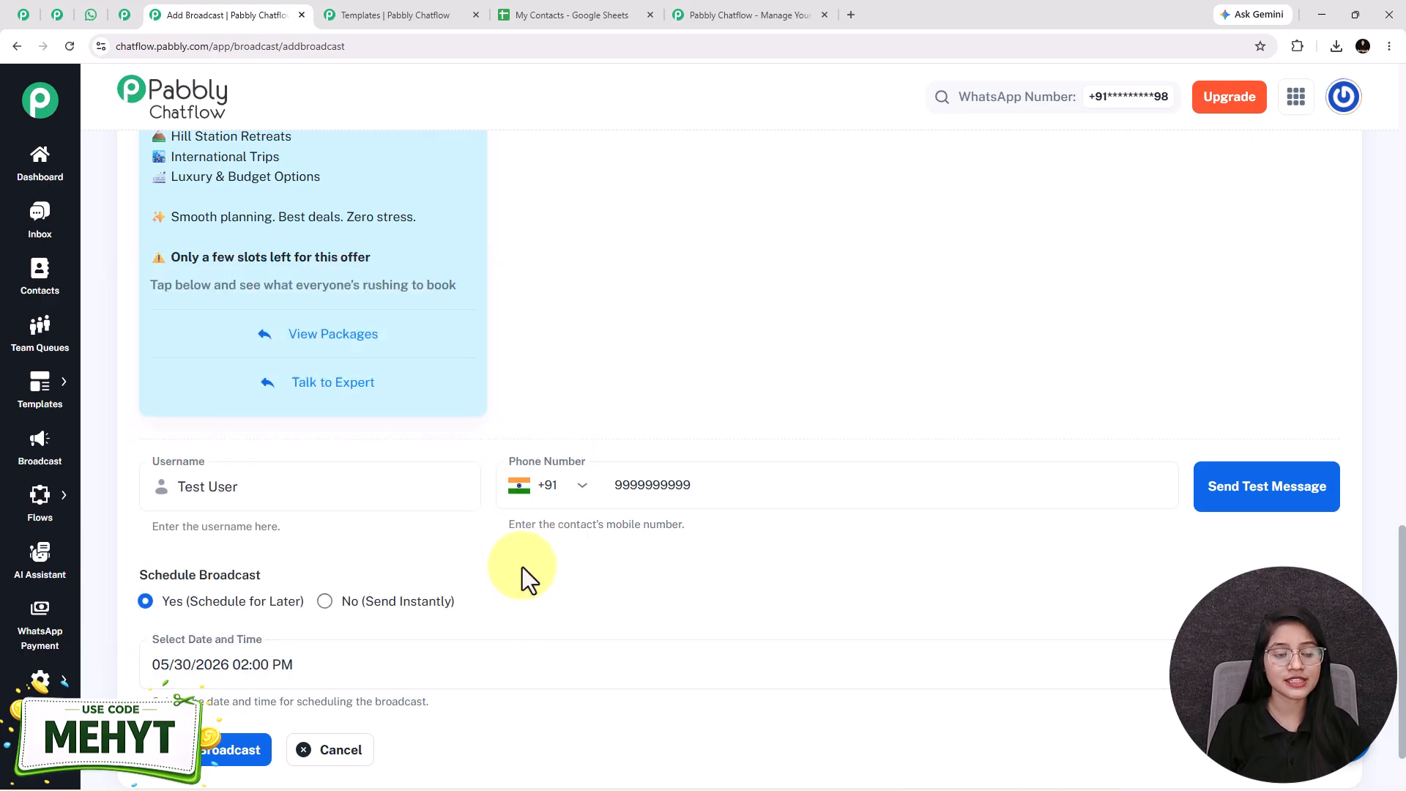
Step: Review the completed test_broadcast form from the audience settings down to the schedule, and add the broadcast
{"action": "scroll", "coordinate": [522, 577], "scroll_direction": "down", "scroll_amount": 2}
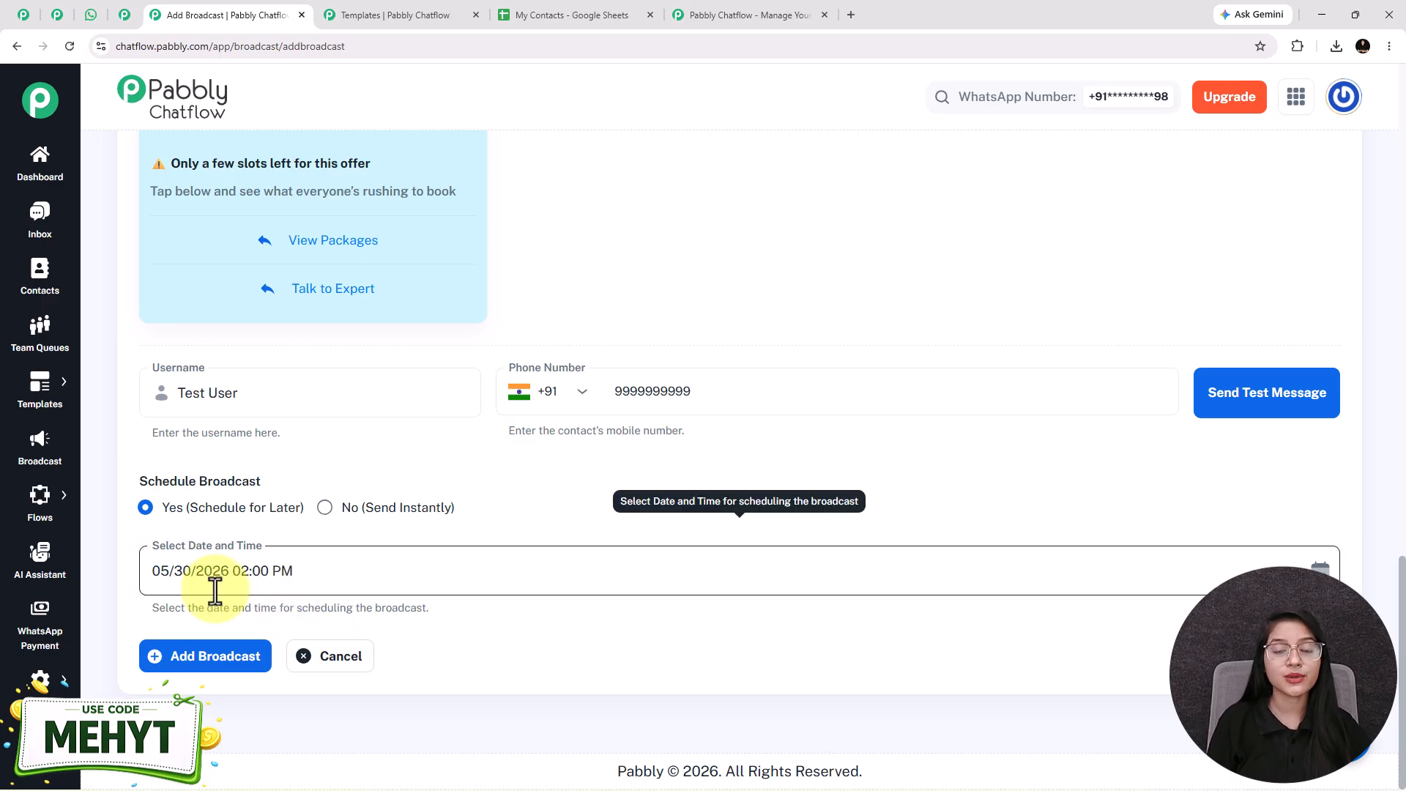
{"action": "scroll", "coordinate": [243, 530], "scroll_direction": "up", "scroll_amount": 10}
{"action": "scroll", "coordinate": [249, 524], "scroll_direction": "down", "scroll_amount": 1}
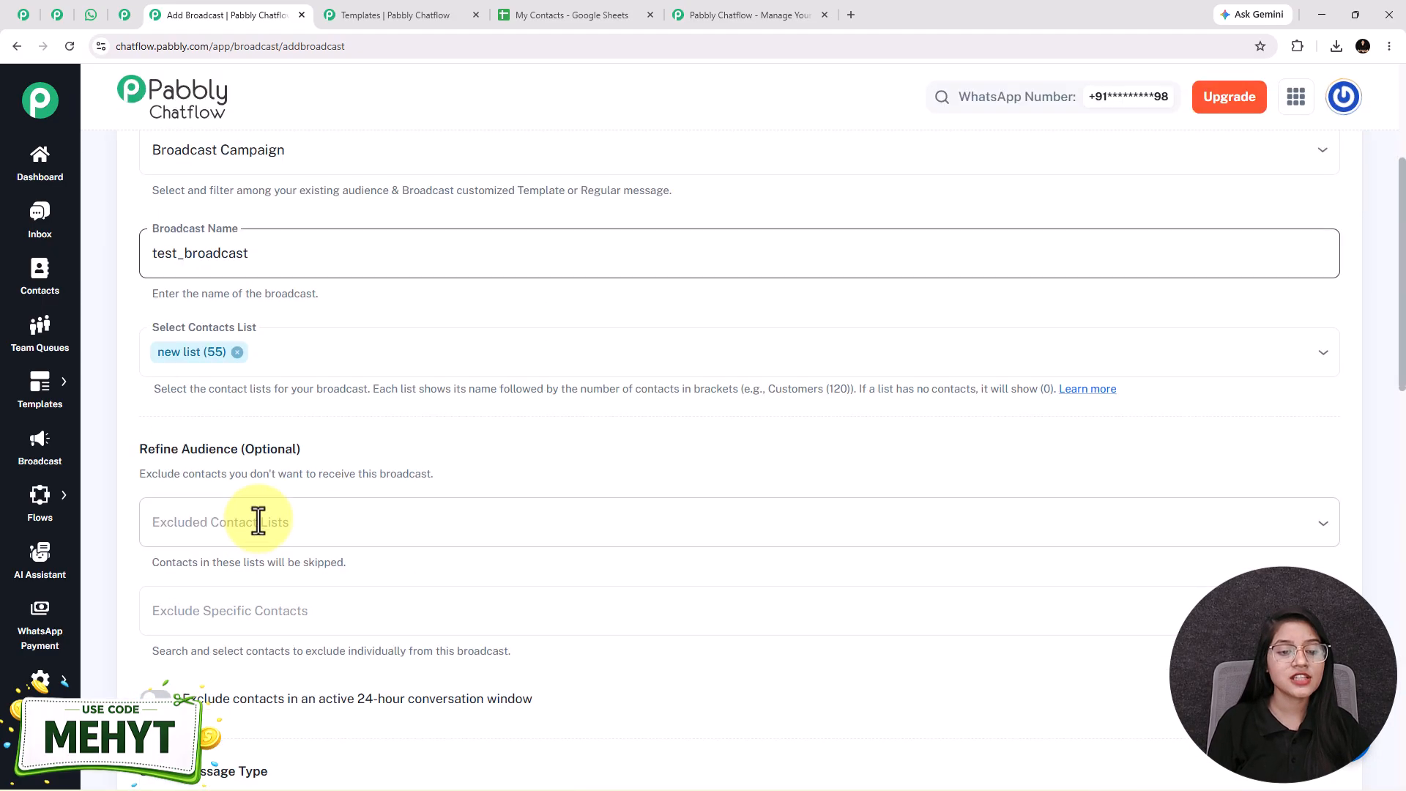
{"action": "scroll", "coordinate": [341, 582], "scroll_direction": "down", "scroll_amount": 8}
{"action": "scroll", "coordinate": [332, 556], "scroll_direction": "up", "scroll_amount": 8}
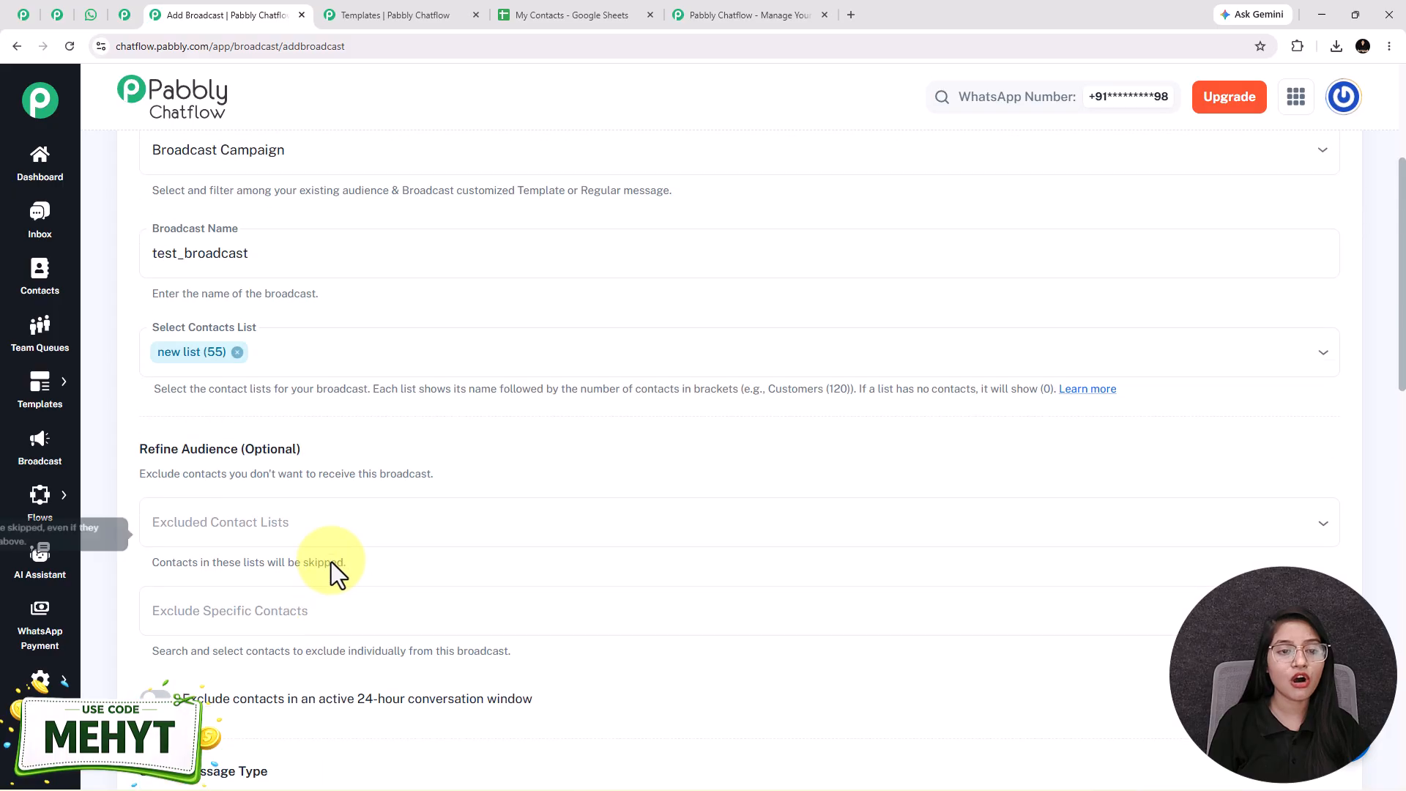
{"action": "scroll", "coordinate": [293, 421], "scroll_direction": "down", "scroll_amount": 12}
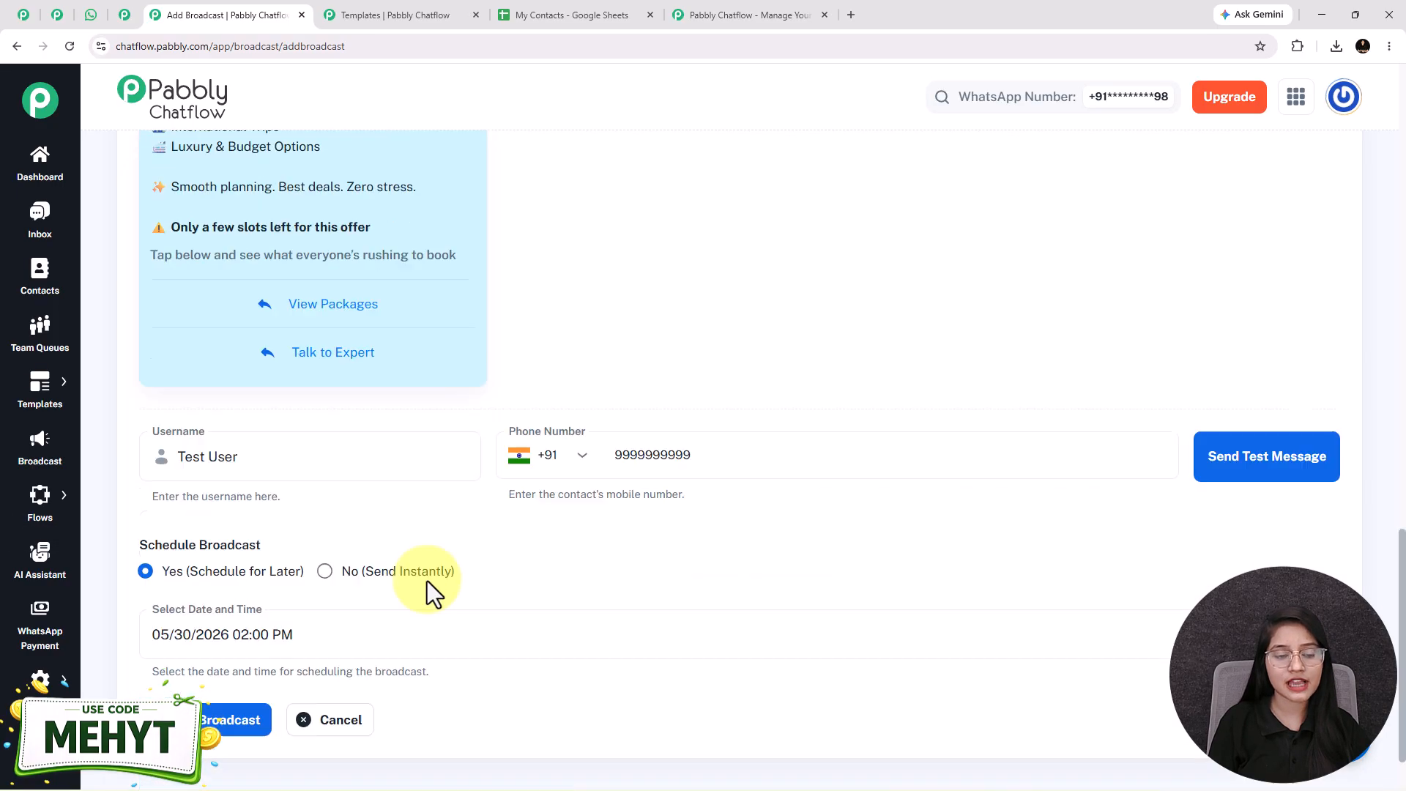
{"action": "scroll", "coordinate": [488, 602], "scroll_direction": "down", "scroll_amount": 2}
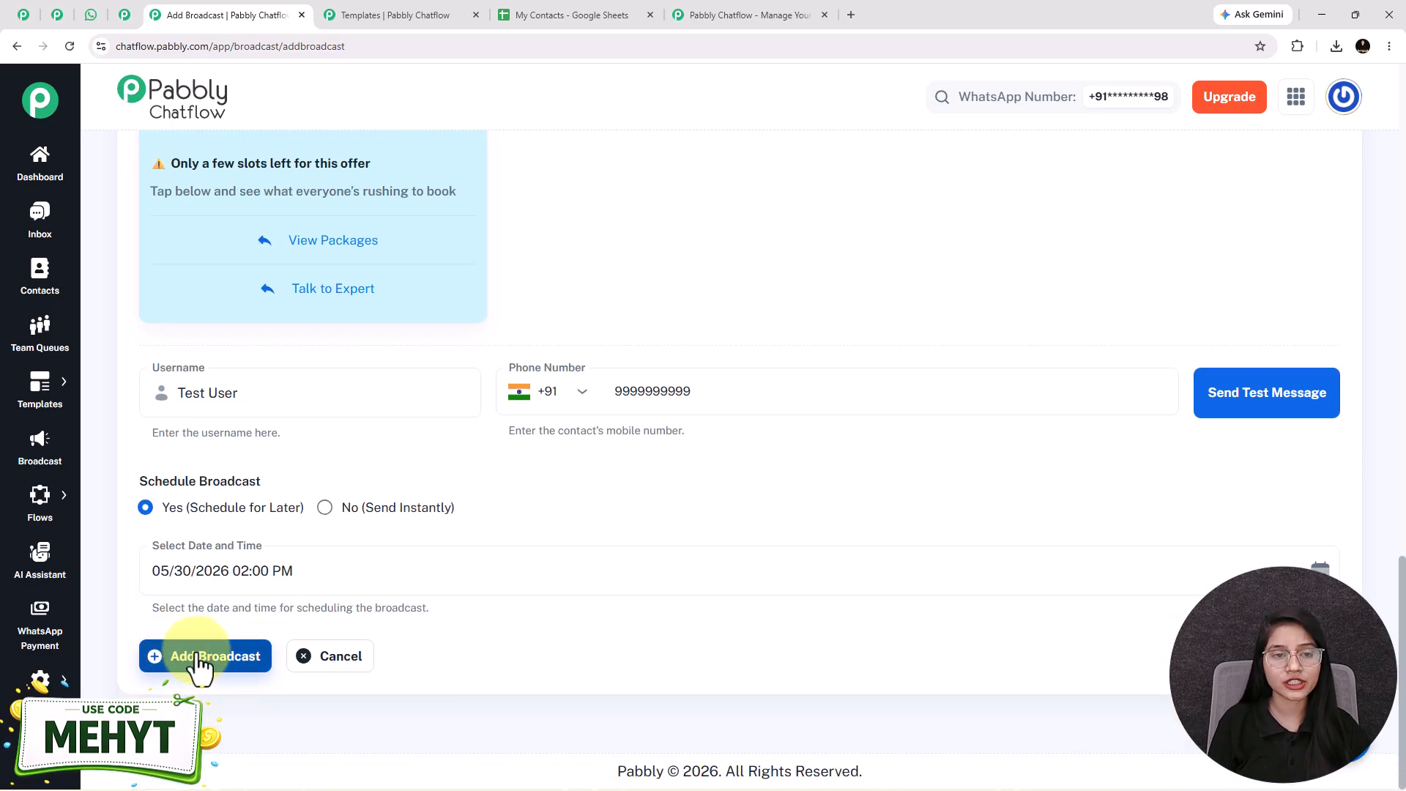
{"action": "left_click", "coordinate": [199, 659]}
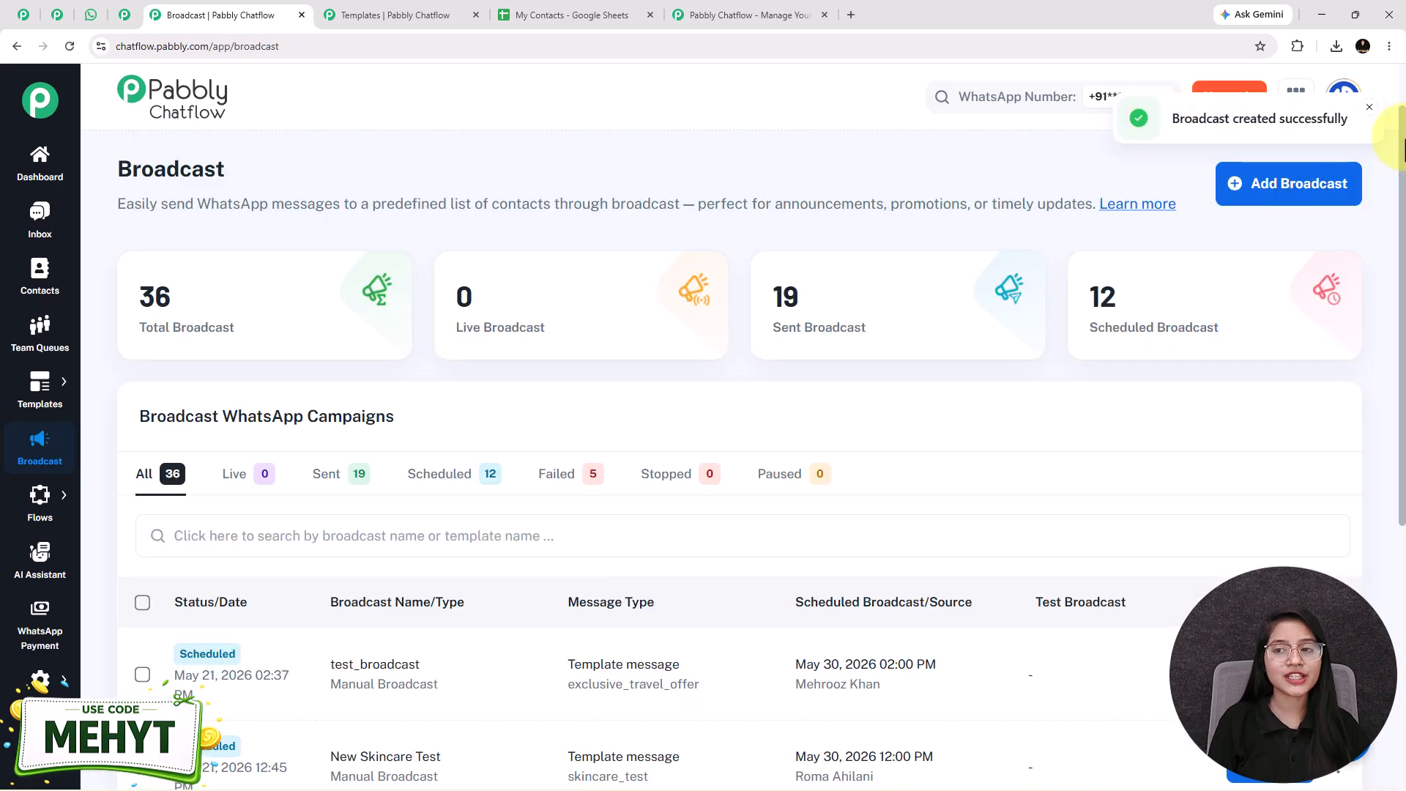
Step: Check the test_broadcast entry's name, template and scheduled time in the WhatsApp campaigns list
{"action": "left_click_drag", "start_coordinate": [332, 656], "coordinate": [834, 701]}
{"action": "left_click", "coordinate": [834, 683]}
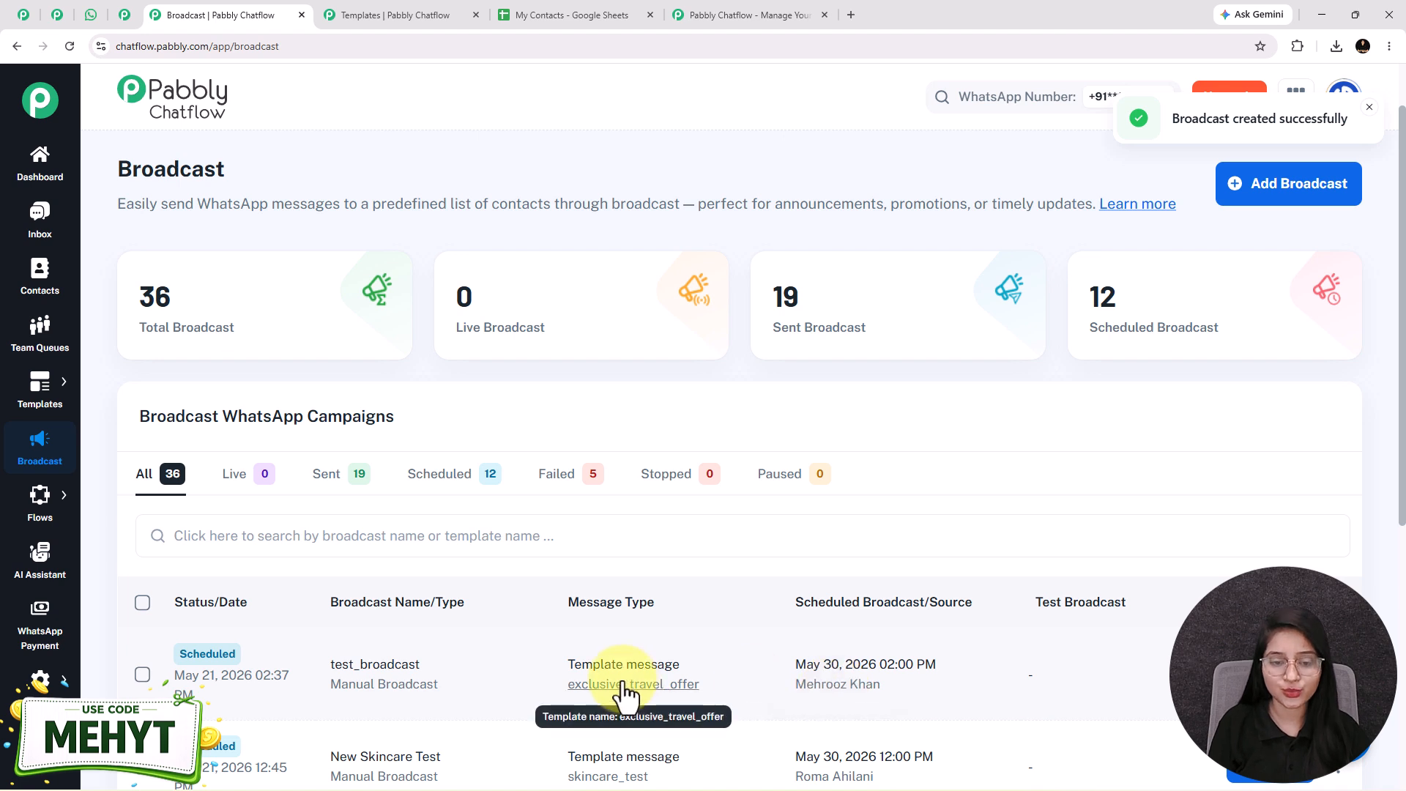
{"action": "scroll", "coordinate": [632, 685], "scroll_direction": "down", "scroll_amount": 1}
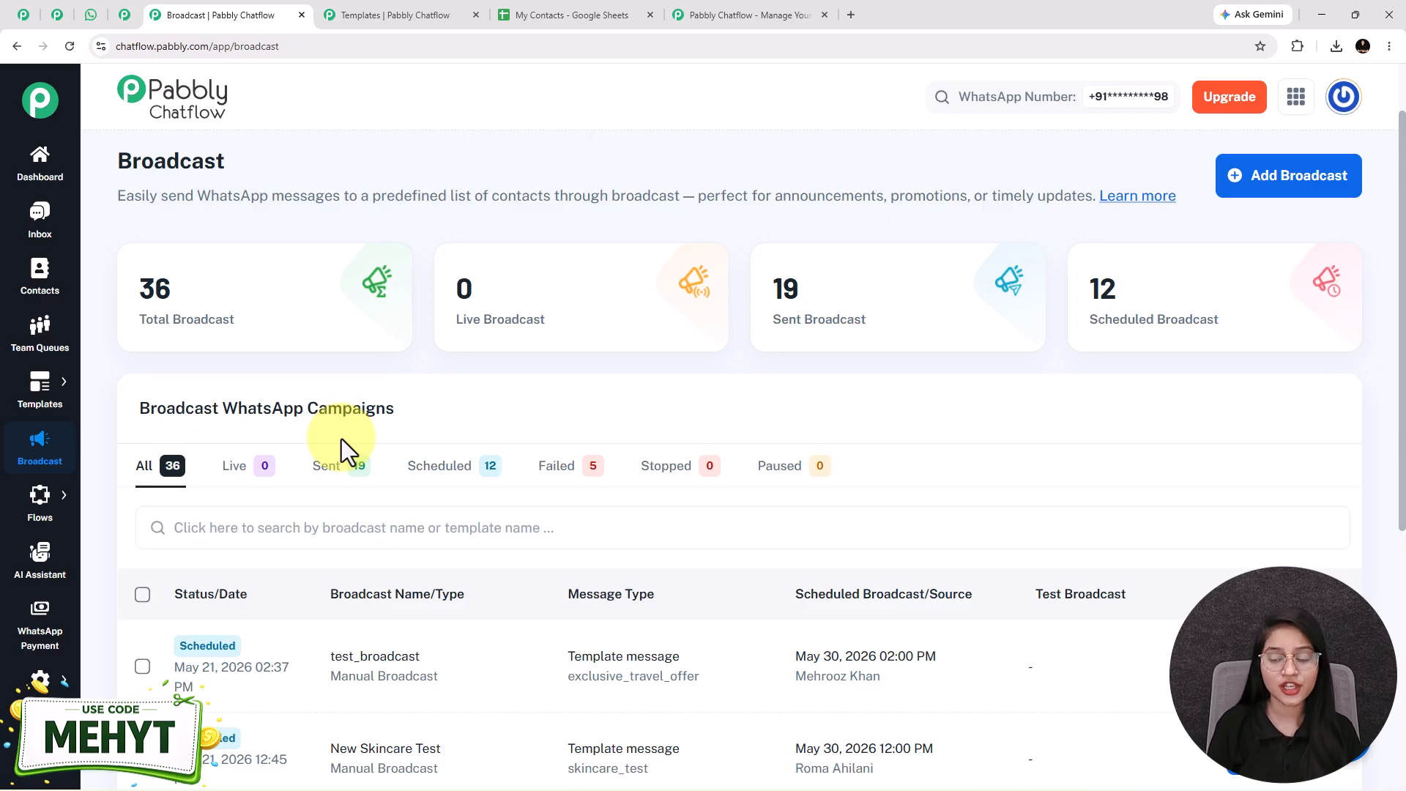
Step: Switch to the Pabbly Chatflow website's home page
{"action": "left_click", "coordinate": [740, 24]}
{"action": "left_click", "coordinate": [948, 210]}
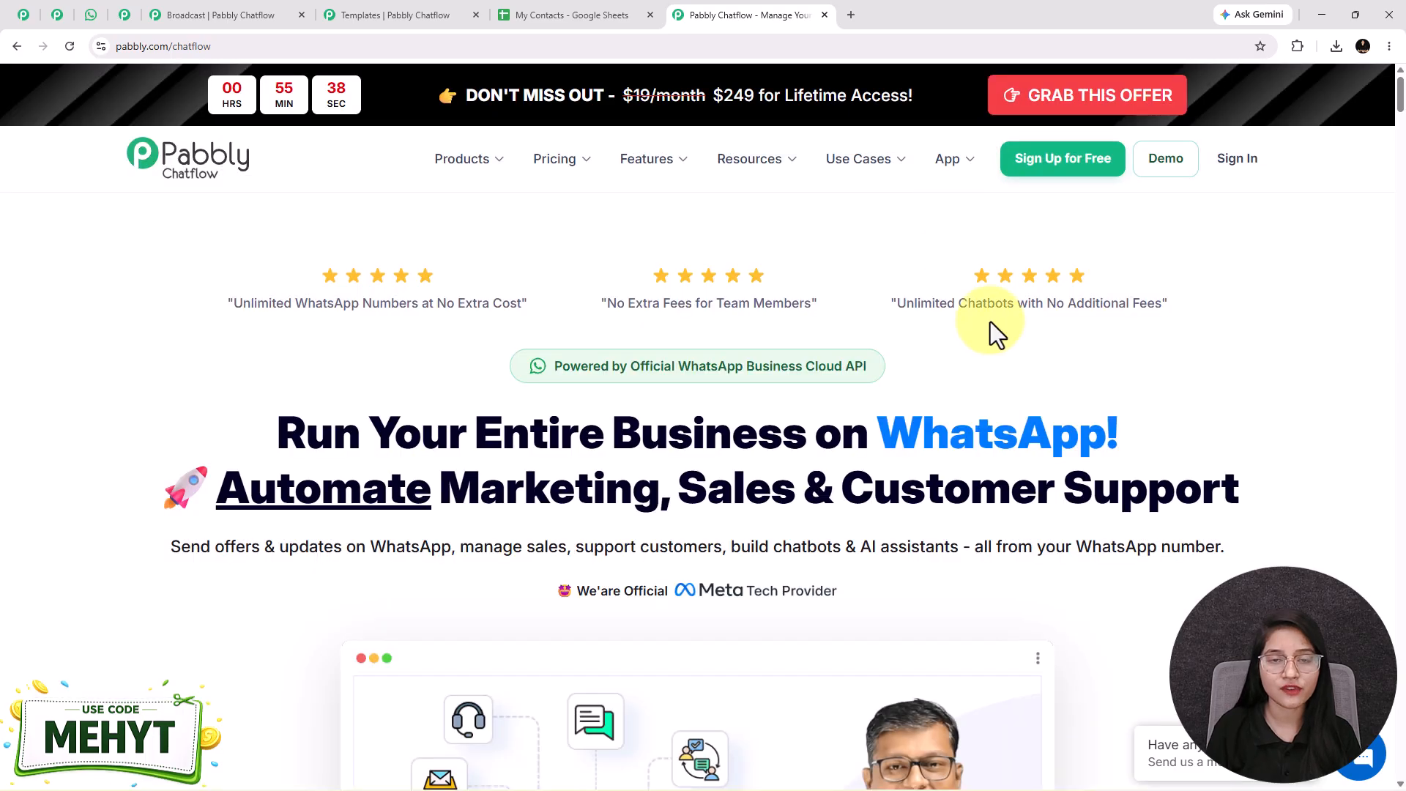